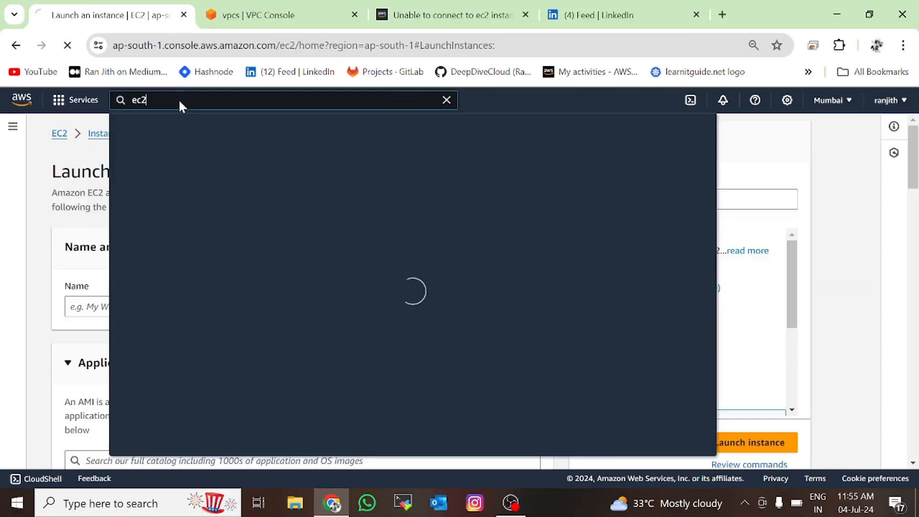
Go to the EC2 instances, start launching a new instance and name it web-server.
{"action": "left_click", "coordinate": [217, 145]}
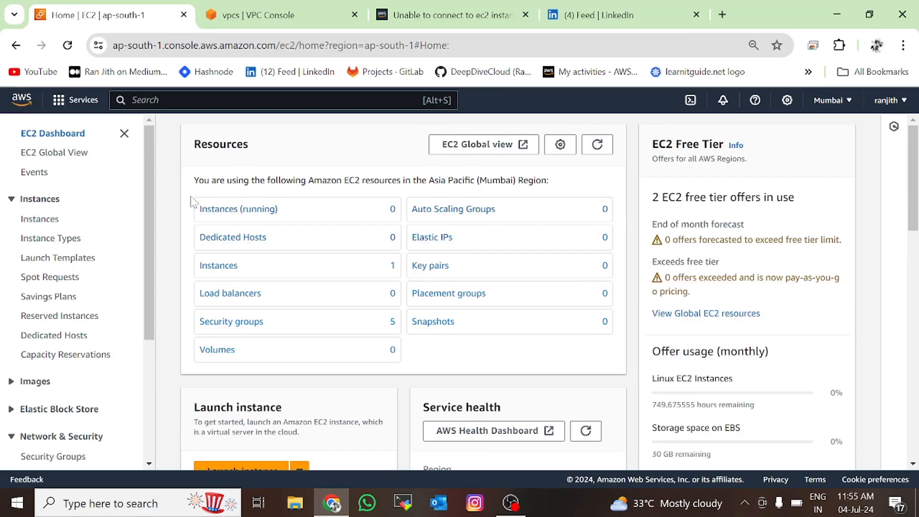
{"action": "left_click", "coordinate": [241, 210]}
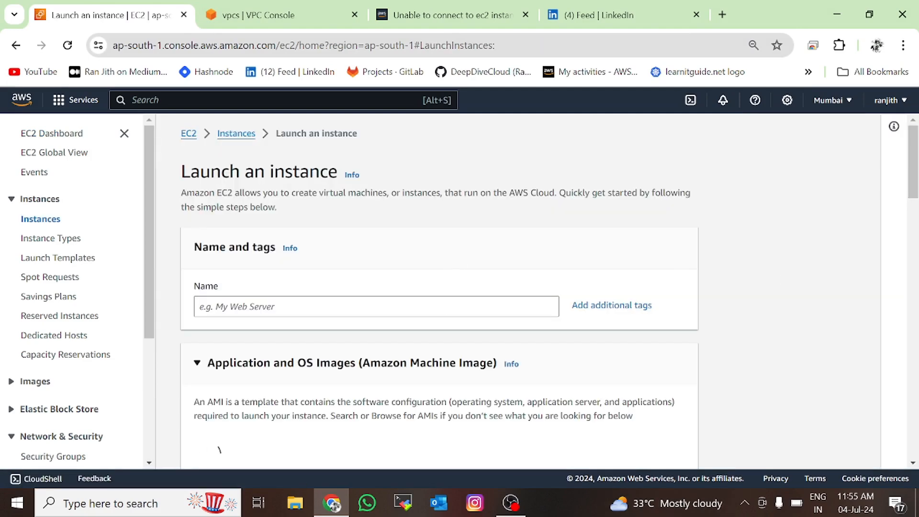
{"action": "left_click", "coordinate": [383, 307]}
{"action": "type", "text": "web-server"}
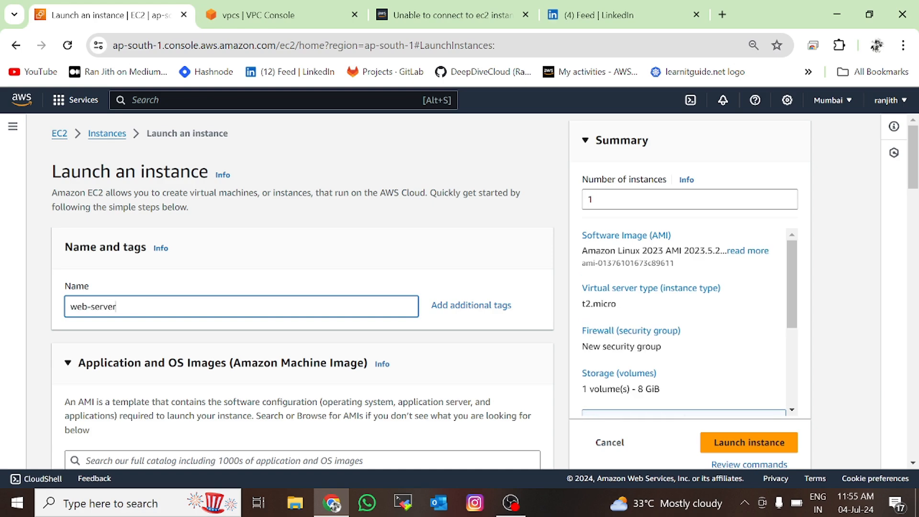
Choose Ubuntu Server 24.04 LTS (HVM), SSD Volume Type as the instance's machine image.
{"action": "scroll", "coordinate": [219, 318], "scroll_direction": "down", "scroll_amount": 8}
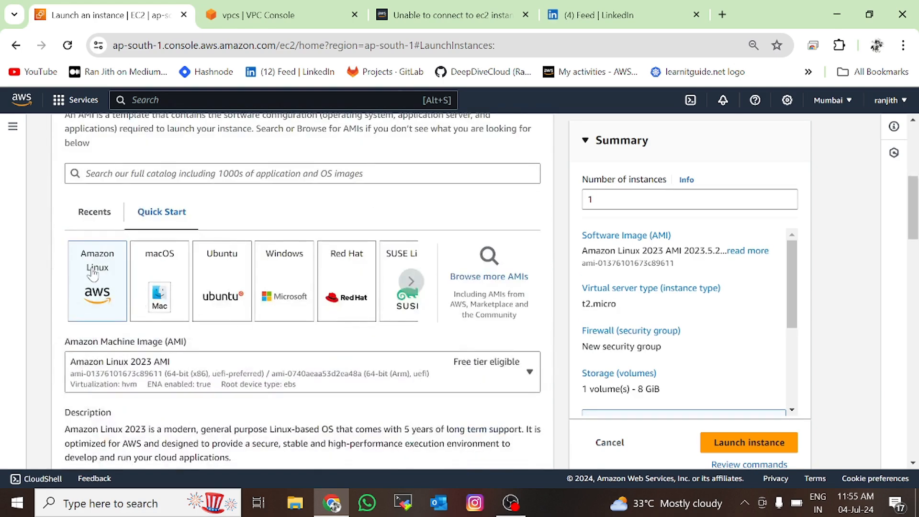
{"action": "scroll", "coordinate": [142, 322], "scroll_direction": "down", "scroll_amount": 3}
{"action": "scroll", "coordinate": [141, 322], "scroll_direction": "down", "scroll_amount": 2}
{"action": "scroll", "coordinate": [148, 311], "scroll_direction": "up", "scroll_amount": 7}
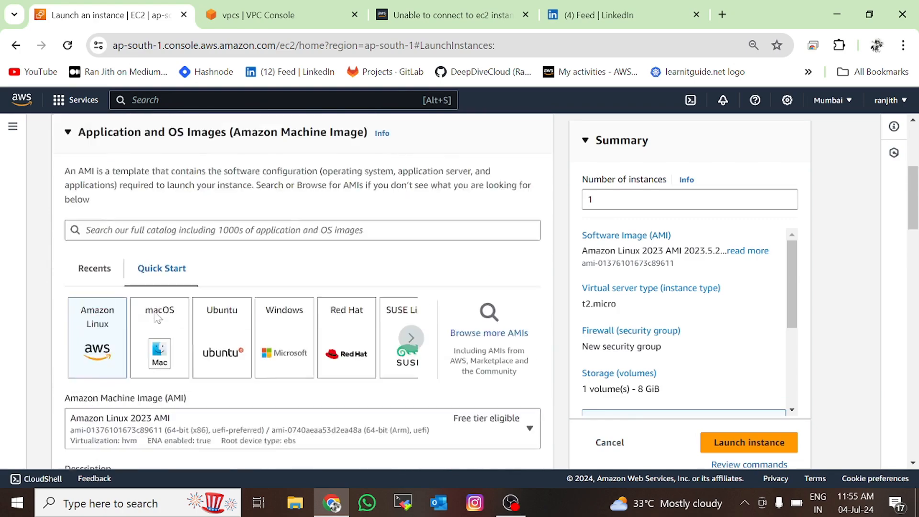
{"action": "left_click", "coordinate": [224, 369]}
{"action": "scroll", "coordinate": [222, 366], "scroll_direction": "down", "scroll_amount": 7}
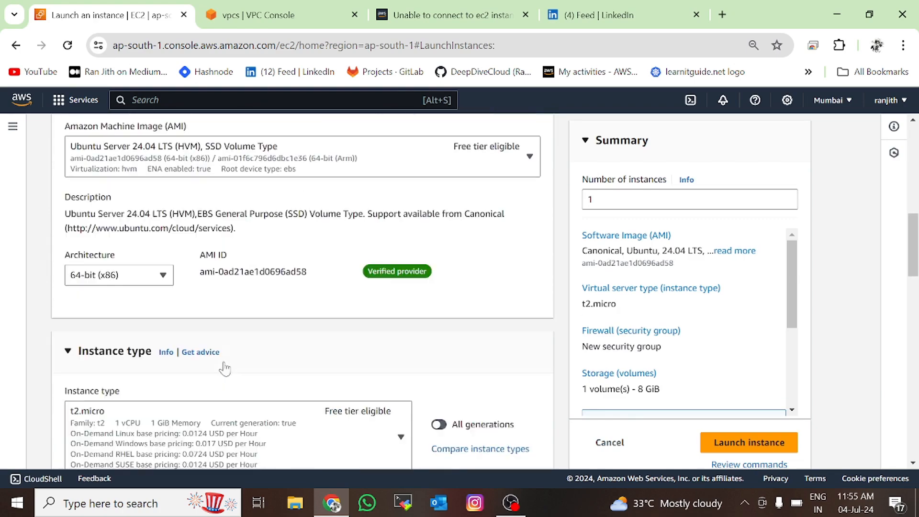
{"action": "scroll", "coordinate": [223, 365], "scroll_direction": "up", "scroll_amount": 5}
{"action": "scroll", "coordinate": [223, 359], "scroll_direction": "down", "scroll_amount": 3}
{"action": "scroll", "coordinate": [221, 356], "scroll_direction": "down", "scroll_amount": 2}
{"action": "scroll", "coordinate": [201, 232], "scroll_direction": "up", "scroll_amount": 2}
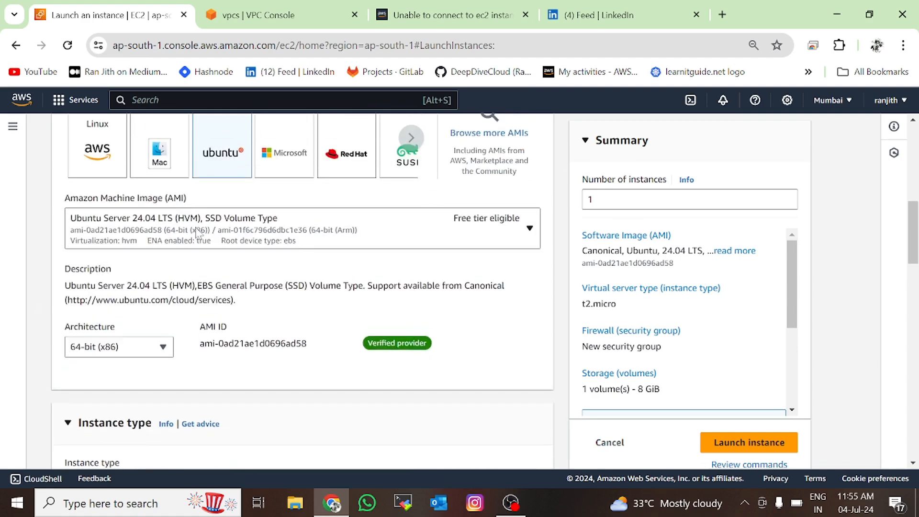
{"action": "left_click", "coordinate": [458, 230]}
{"action": "left_click", "coordinate": [513, 226]}
Create an RSA key pair named web-server in .pem format for logging in to the instance.
{"action": "scroll", "coordinate": [123, 246], "scroll_direction": "down", "scroll_amount": 5}
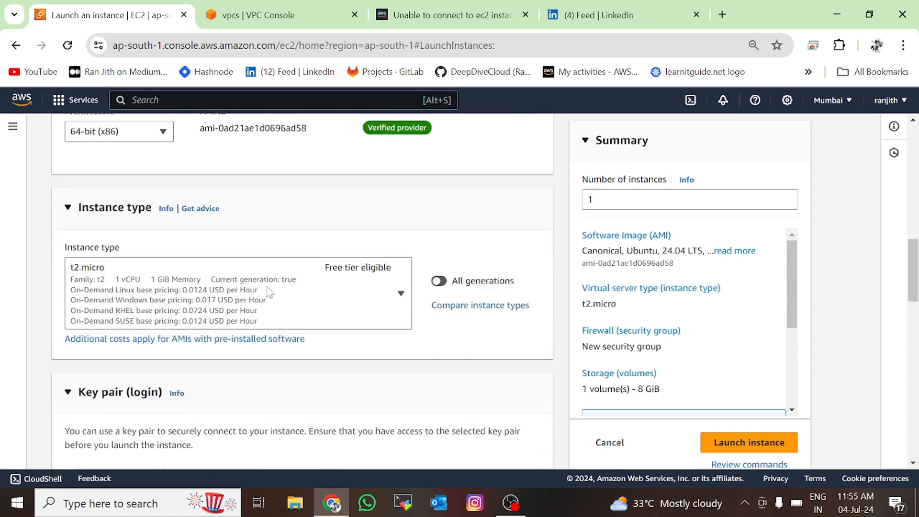
{"action": "scroll", "coordinate": [241, 305], "scroll_direction": "down", "scroll_amount": 5}
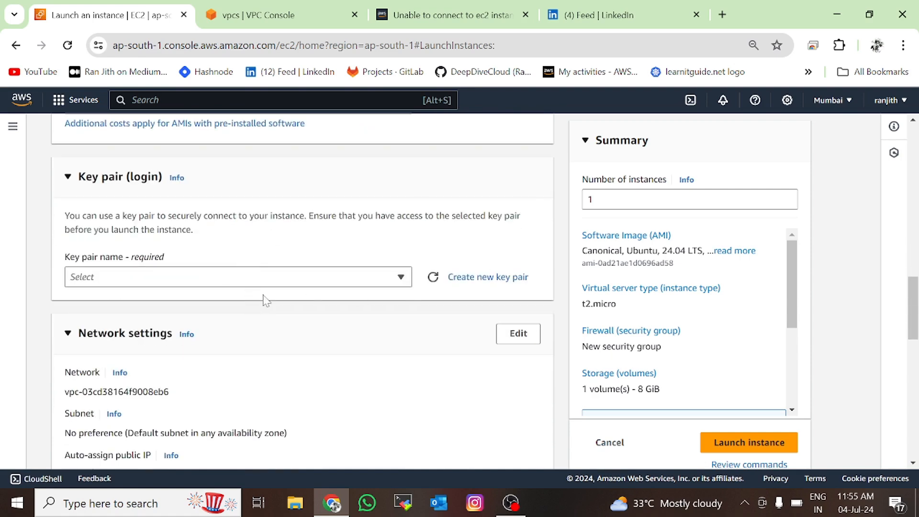
{"action": "left_click", "coordinate": [273, 282]}
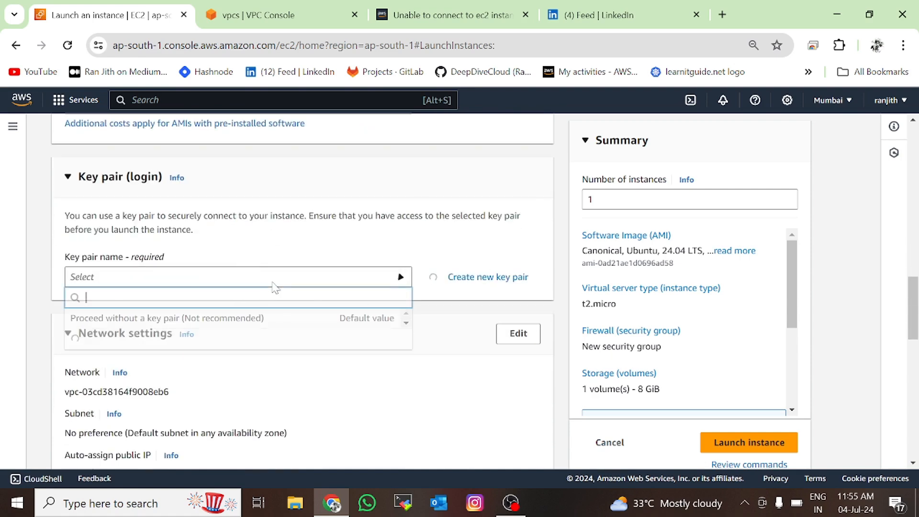
{"action": "left_click", "coordinate": [493, 278]}
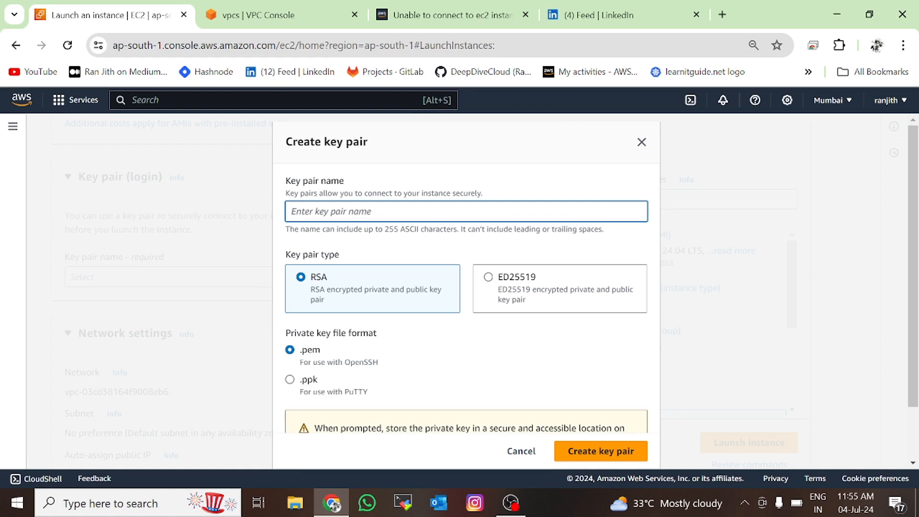
{"action": "type", "text": "web-server"}
{"action": "scroll", "coordinate": [402, 276], "scroll_direction": "down", "scroll_amount": 2}
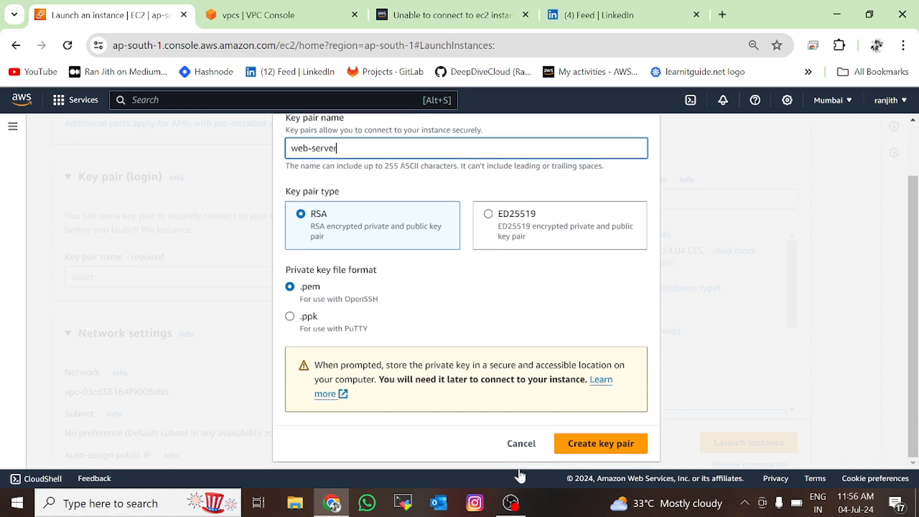
{"action": "left_click", "coordinate": [591, 447]}
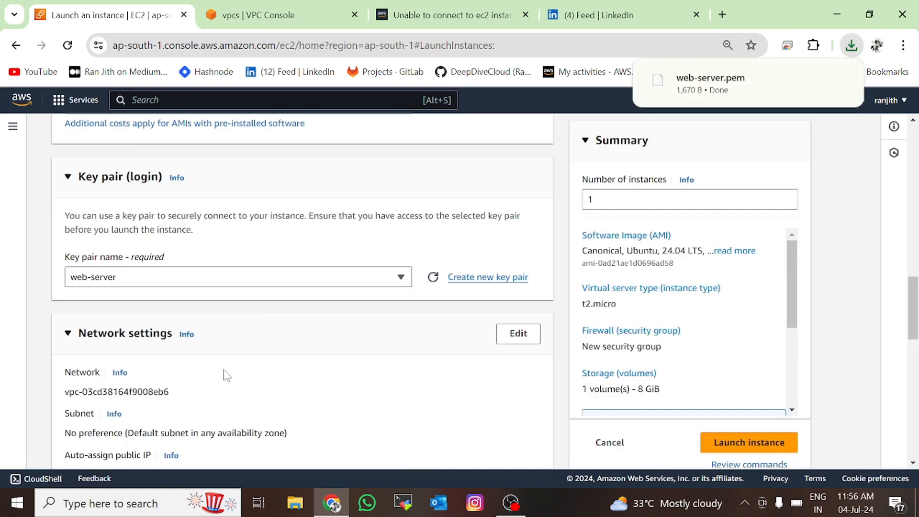
Examine the default network, subnet, public IP, firewall and storage settings of the new instance.
{"action": "scroll", "coordinate": [206, 342], "scroll_direction": "down", "scroll_amount": 6}
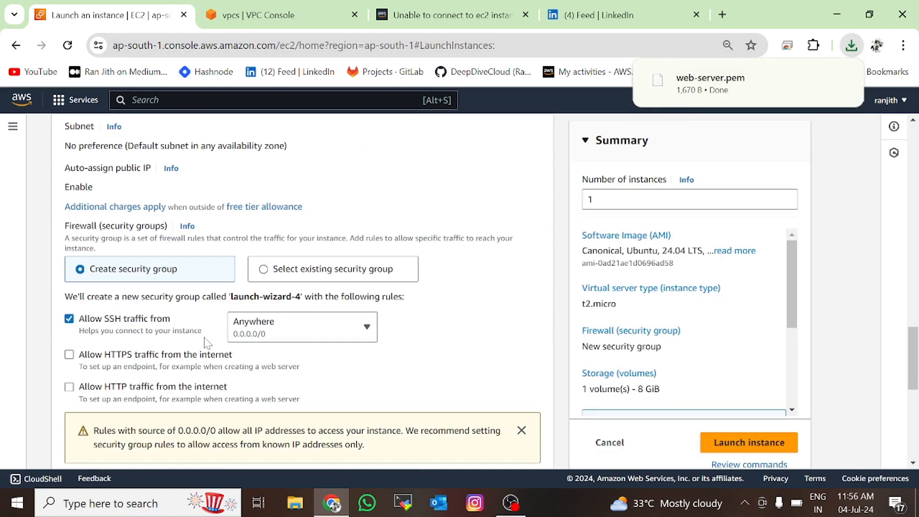
{"action": "scroll", "coordinate": [209, 341], "scroll_direction": "down", "scroll_amount": 3}
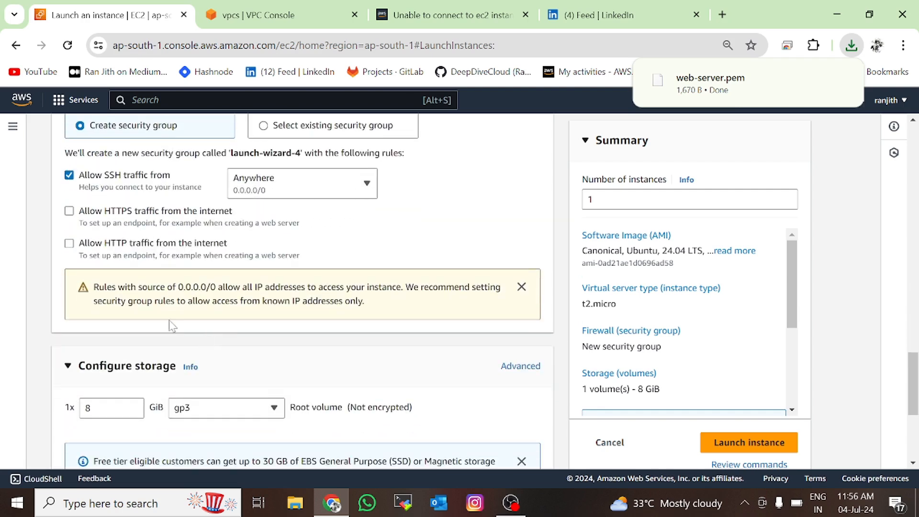
{"action": "scroll", "coordinate": [111, 200], "scroll_direction": "up", "scroll_amount": 2}
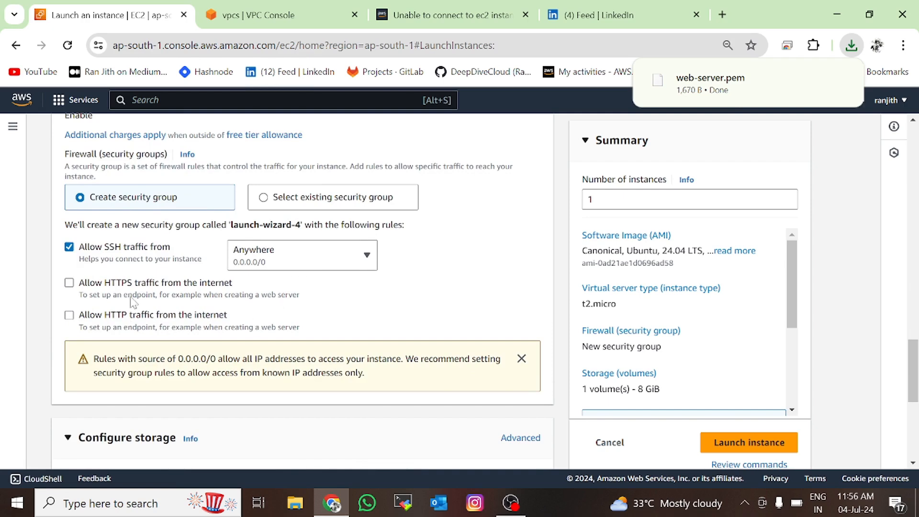
{"action": "scroll", "coordinate": [133, 303], "scroll_direction": "up", "scroll_amount": 3}
{"action": "scroll", "coordinate": [105, 287], "scroll_direction": "up", "scroll_amount": 2}
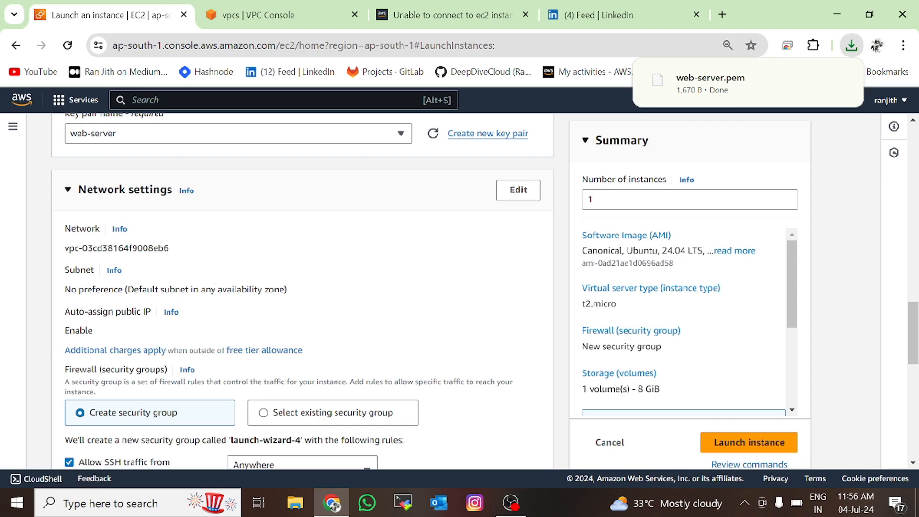
{"action": "left_click_drag", "start_coordinate": [130, 289], "coordinate": [281, 291]}
{"action": "left_click", "coordinate": [330, 302]}
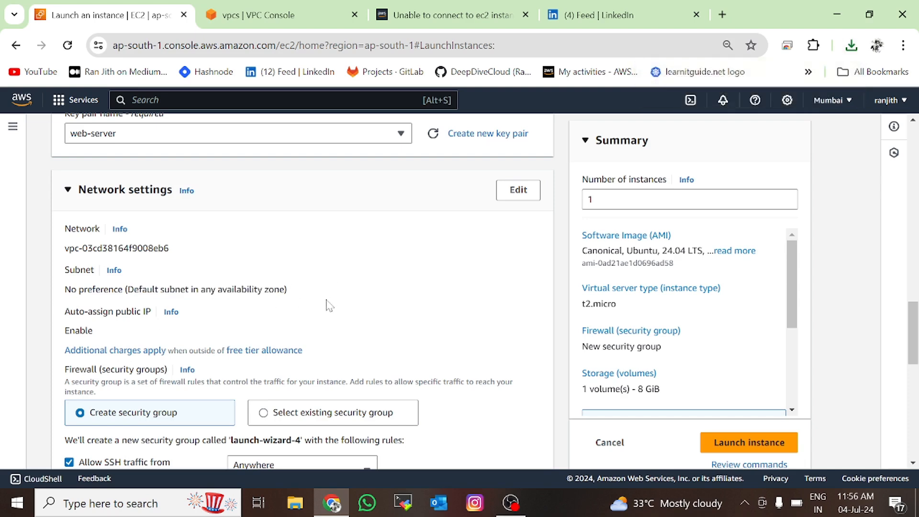
{"action": "scroll", "coordinate": [313, 309], "scroll_direction": "down", "scroll_amount": 3}
{"action": "scroll", "coordinate": [312, 308], "scroll_direction": "up", "scroll_amount": 3}
{"action": "scroll", "coordinate": [428, 269], "scroll_direction": "down", "scroll_amount": 5}
{"action": "scroll", "coordinate": [322, 338], "scroll_direction": "up", "scroll_amount": 4}
Edit the network settings to place the instance in subnet-09393bd6f6c95afcd in availability zone ap-south-1c, and check the VPC choice.
{"action": "left_click", "coordinate": [517, 118]}
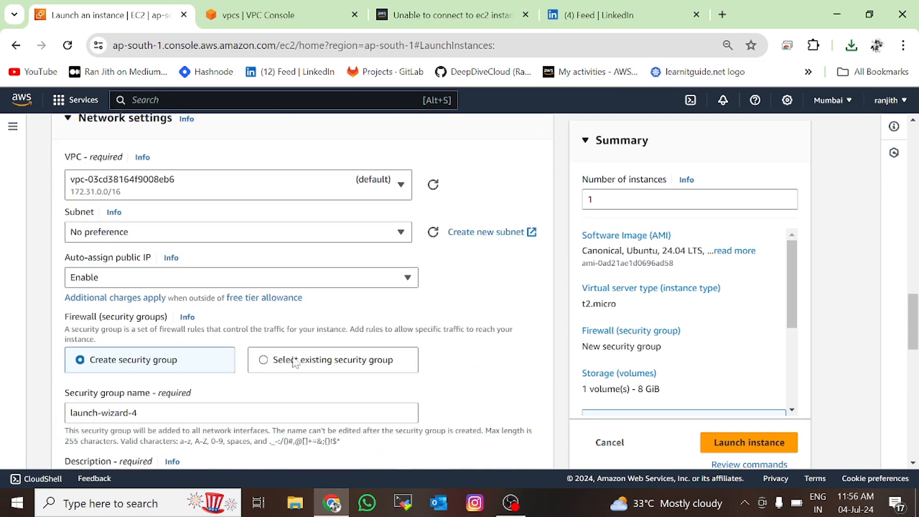
{"action": "left_click", "coordinate": [317, 238]}
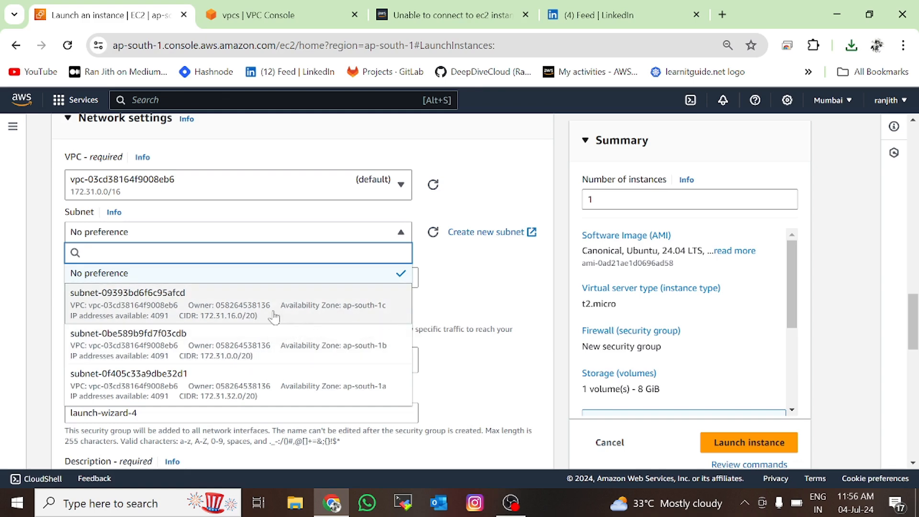
{"action": "left_click", "coordinate": [231, 321]}
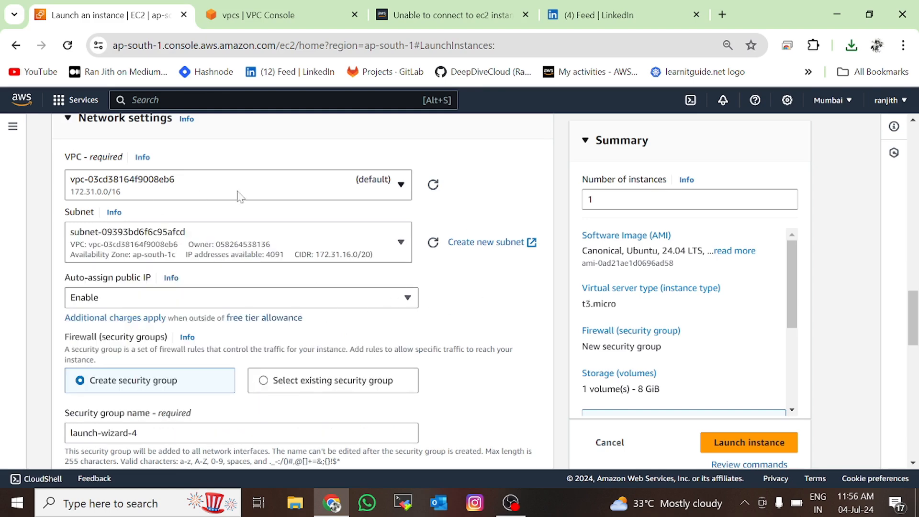
{"action": "left_click", "coordinate": [325, 195]}
{"action": "left_click", "coordinate": [315, 199]}
Name the new security group "ssh enable" and set its description to "ssh".
{"action": "scroll", "coordinate": [252, 364], "scroll_direction": "down", "scroll_amount": 3}
{"action": "scroll", "coordinate": [252, 364], "scroll_direction": "up", "scroll_amount": 3}
{"action": "scroll", "coordinate": [96, 335], "scroll_direction": "down", "scroll_amount": 3}
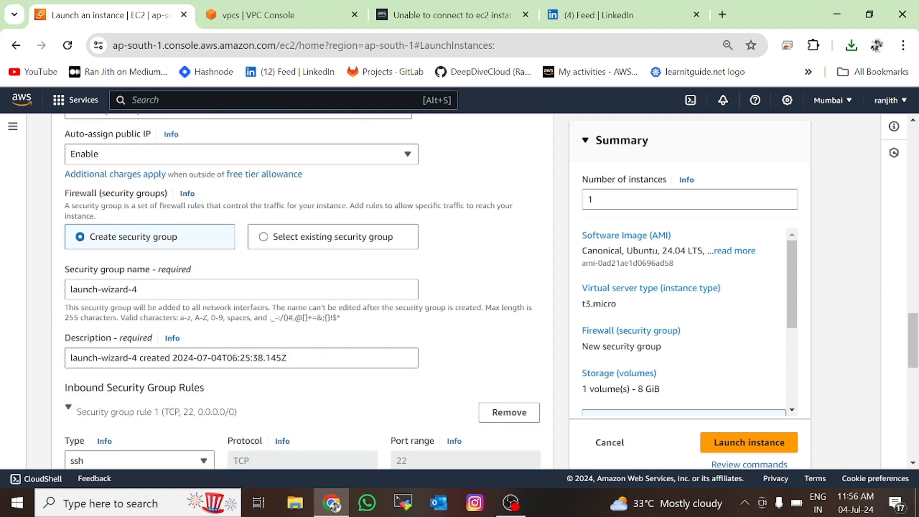
{"action": "left_click_drag", "start_coordinate": [147, 290], "coordinate": [49, 290]}
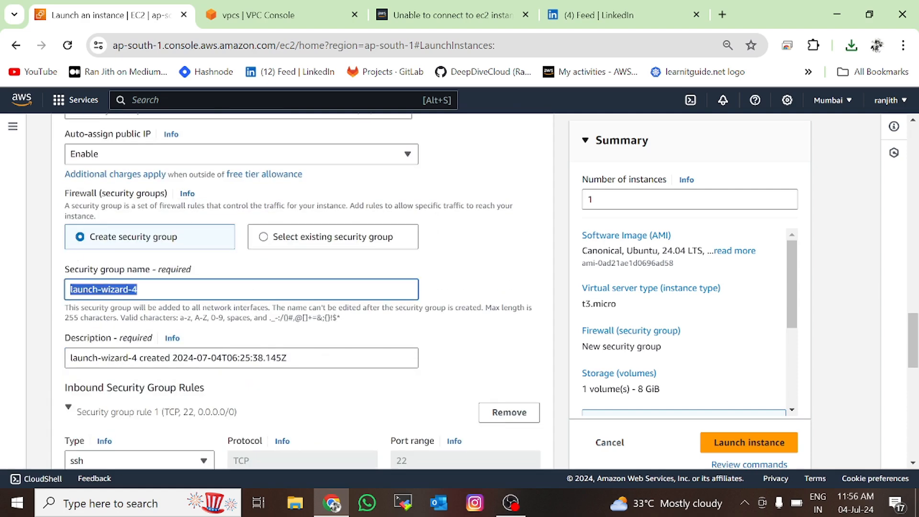
{"action": "scroll", "coordinate": [190, 343], "scroll_direction": "up", "scroll_amount": 3}
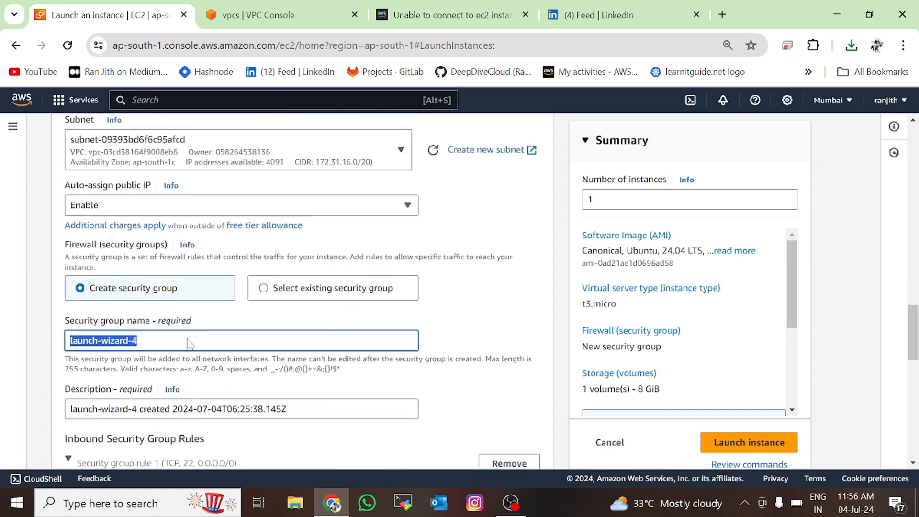
{"action": "scroll", "coordinate": [190, 344], "scroll_direction": "down", "scroll_amount": 5}
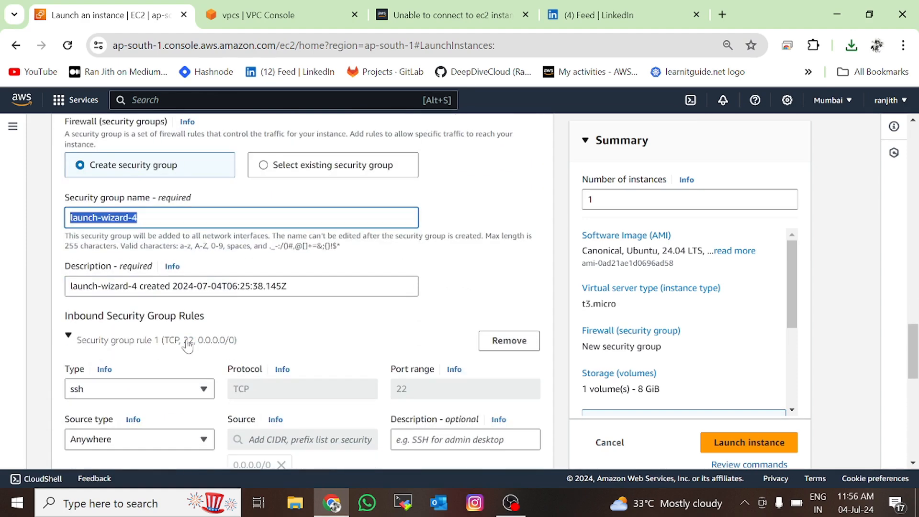
{"action": "key", "text": "BackSpace"}
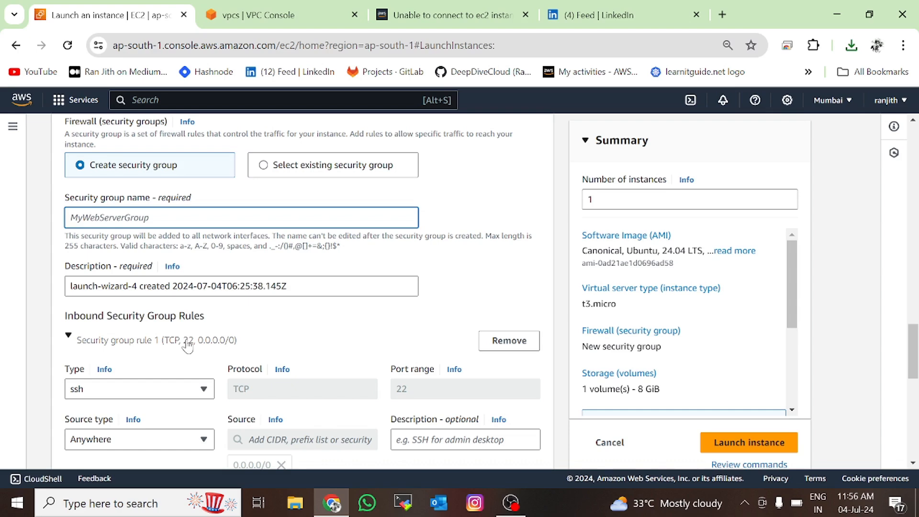
{"action": "type", "text": "ssh e"}
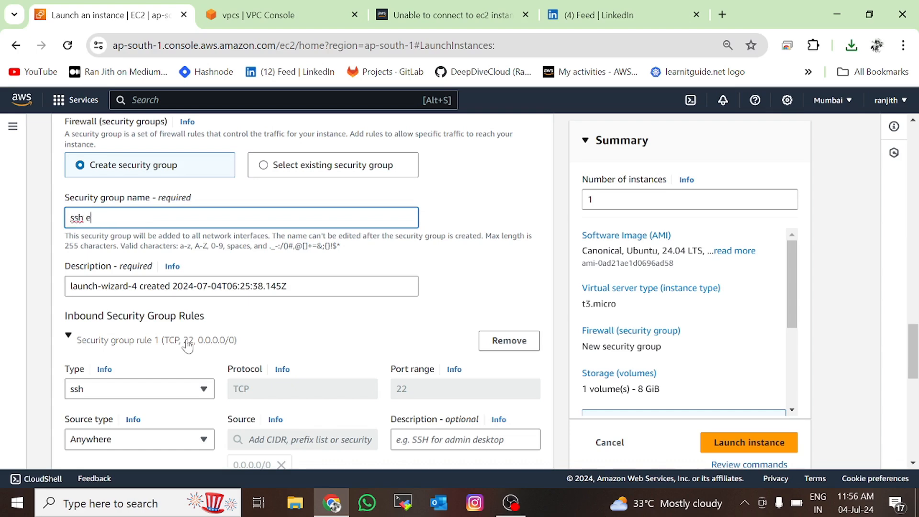
{"action": "type", "text": "nable"}
{"action": "key", "text": "Tab"}
{"action": "key", "text": "Tab"}
{"action": "type", "text": "s"}
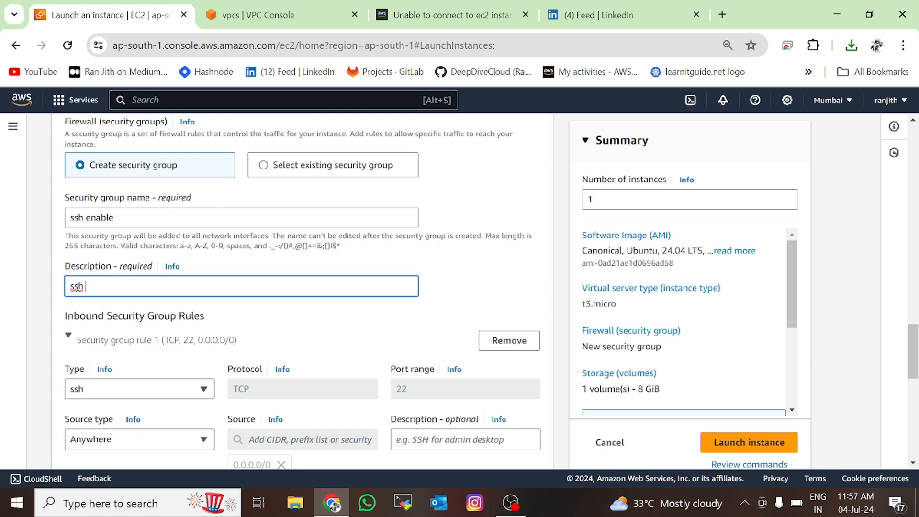
{"action": "left_click", "coordinate": [282, 320]}
Examine the type, source type and description fields of the inbound SSH security group rule.
{"action": "scroll", "coordinate": [283, 319], "scroll_direction": "down", "scroll_amount": 6}
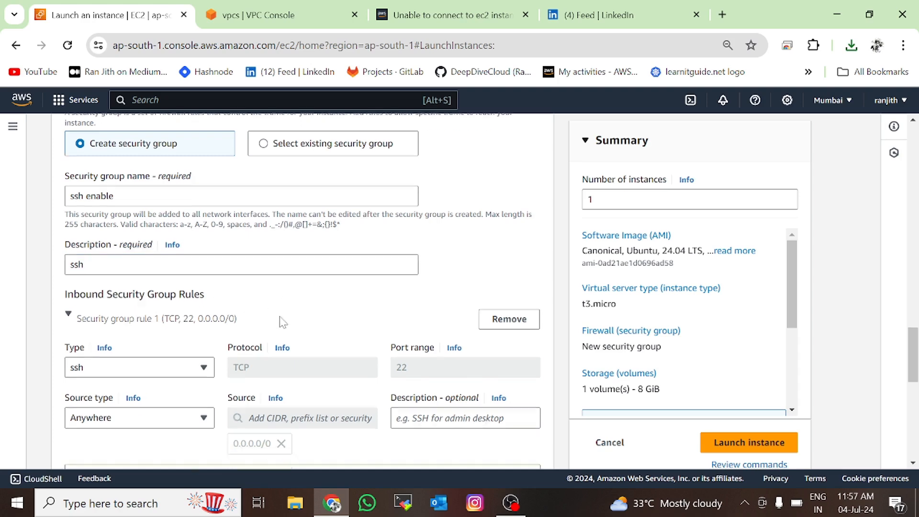
{"action": "scroll", "coordinate": [143, 328], "scroll_direction": "up", "scroll_amount": 4}
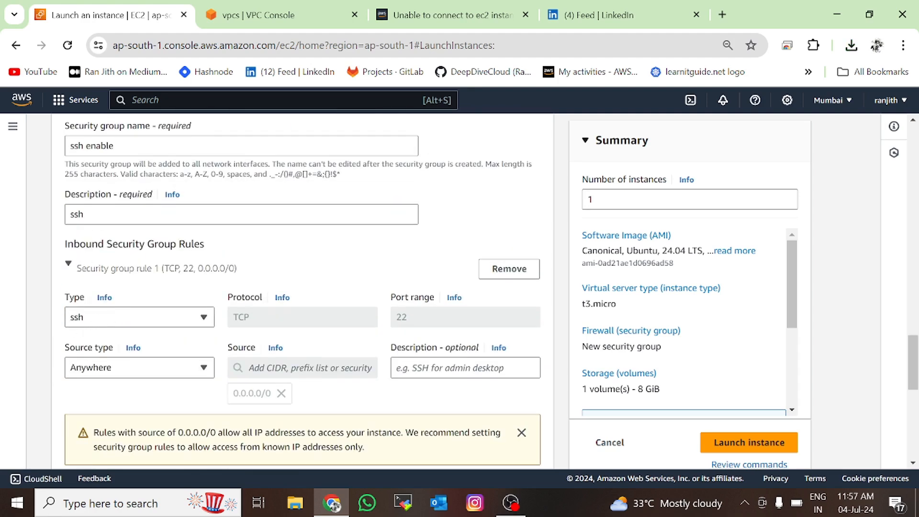
{"action": "left_click", "coordinate": [144, 324]}
{"action": "left_click", "coordinate": [148, 325]}
{"action": "left_click", "coordinate": [126, 375]}
{"action": "left_click", "coordinate": [144, 374]}
{"action": "scroll", "coordinate": [395, 362], "scroll_direction": "down", "scroll_amount": 5}
{"action": "scroll", "coordinate": [444, 325], "scroll_direction": "up", "scroll_amount": 3}
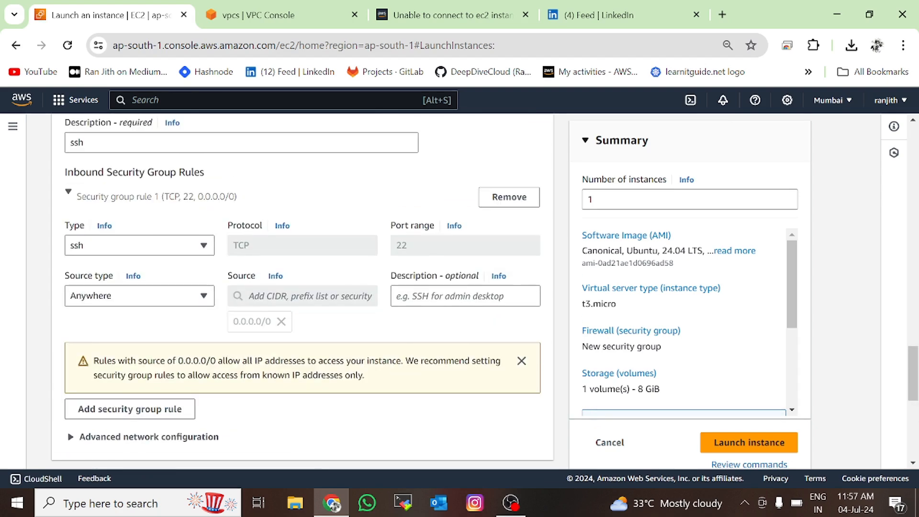
{"action": "left_click", "coordinate": [427, 298]}
Launch the web-server instance with the default storage and open the instances list.
{"action": "scroll", "coordinate": [219, 388], "scroll_direction": "down", "scroll_amount": 3}
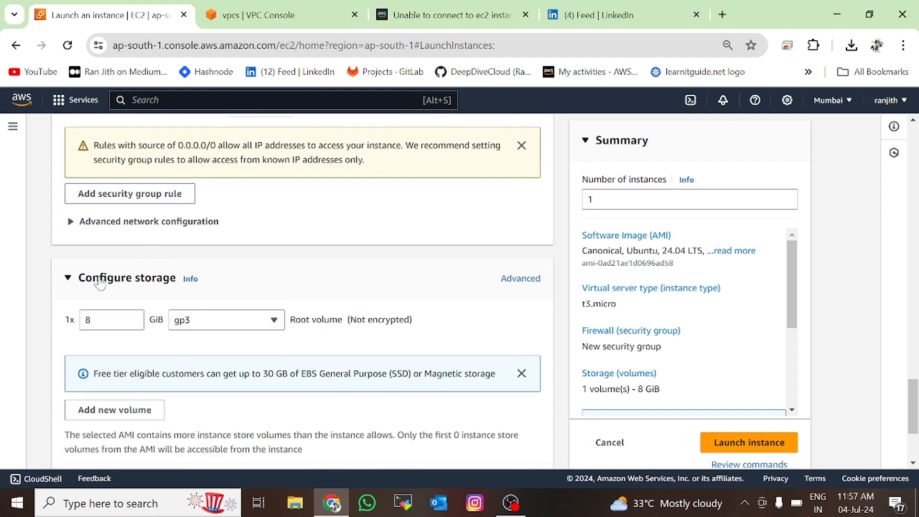
{"action": "scroll", "coordinate": [99, 283], "scroll_direction": "down", "scroll_amount": 3}
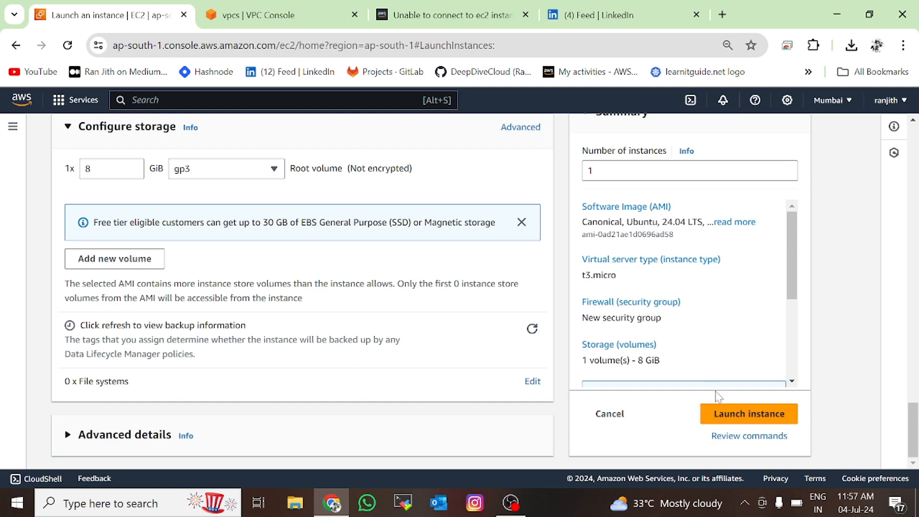
{"action": "left_click", "coordinate": [725, 414]}
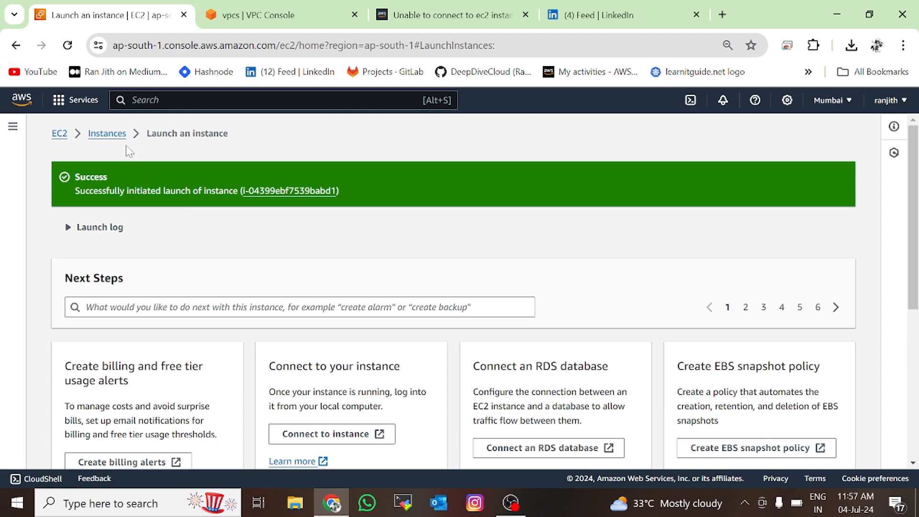
{"action": "left_click", "coordinate": [107, 135]}
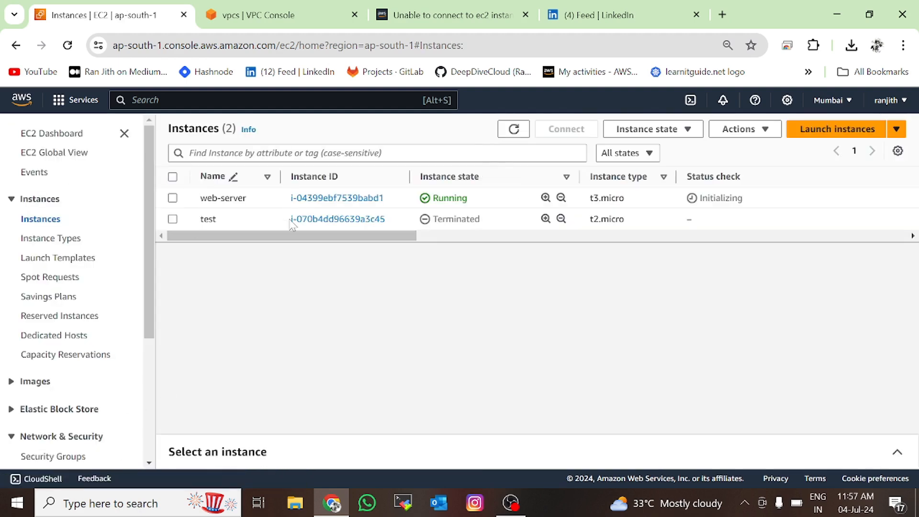
Check the details of the running web-server instance, terminate it, and return to the instances list.
{"action": "left_click", "coordinate": [381, 205]}
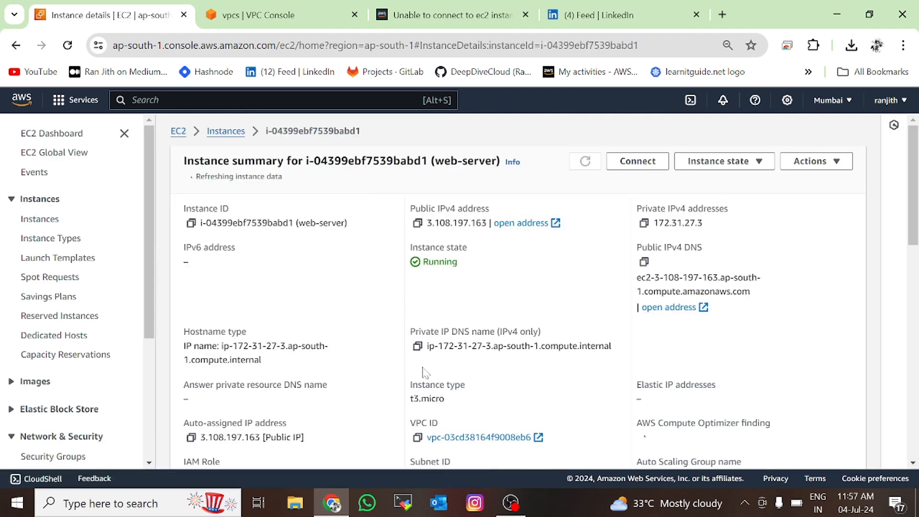
{"action": "scroll", "coordinate": [422, 369], "scroll_direction": "down", "scroll_amount": 4}
{"action": "scroll", "coordinate": [427, 377], "scroll_direction": "up", "scroll_amount": 5}
{"action": "left_click", "coordinate": [721, 162]}
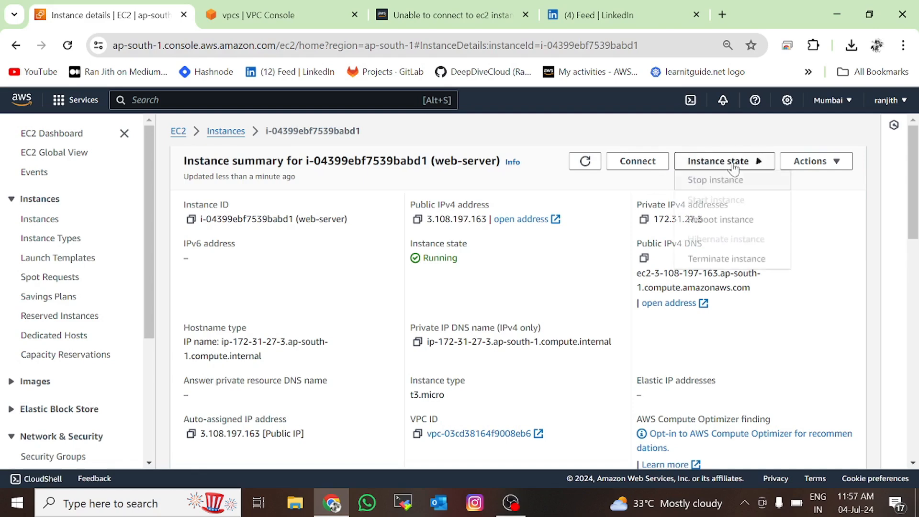
{"action": "left_click", "coordinate": [725, 258]}
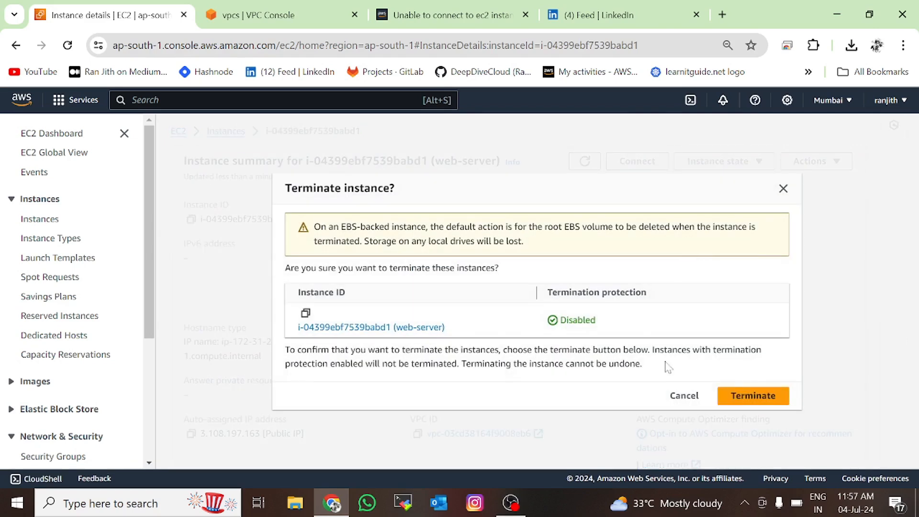
{"action": "left_click", "coordinate": [743, 397]}
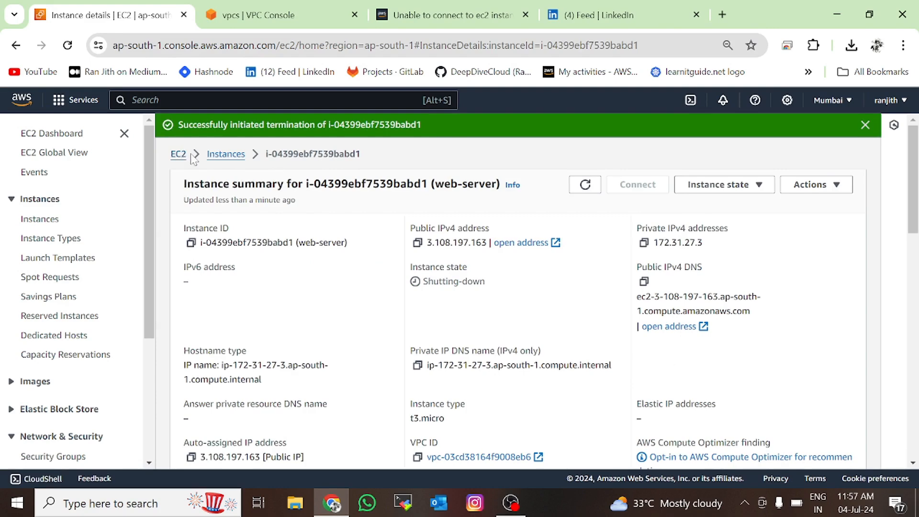
{"action": "left_click", "coordinate": [219, 157]}
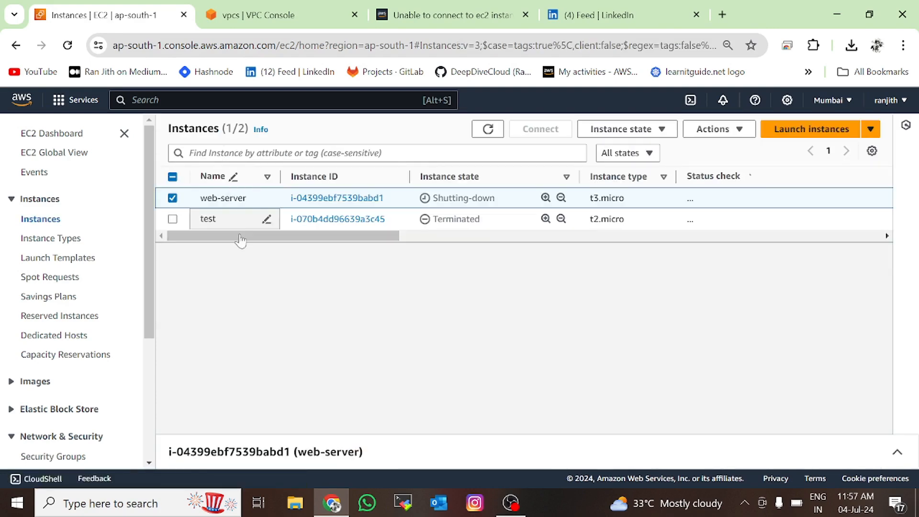
Start a new instance launch, name it "web-server" and choose Ubuntu as the operating system image.
{"action": "left_click", "coordinate": [817, 128]}
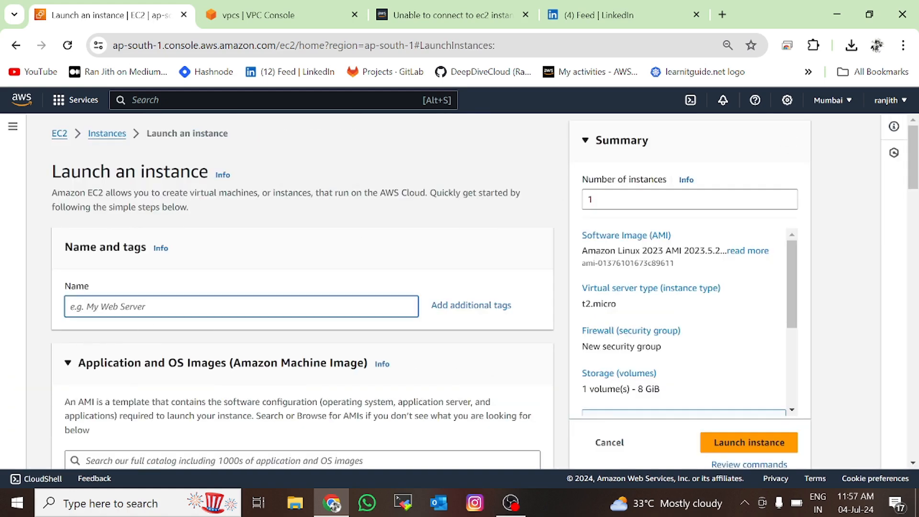
{"action": "type", "text": "web-server"}
{"action": "scroll", "coordinate": [235, 298], "scroll_direction": "down", "scroll_amount": 5}
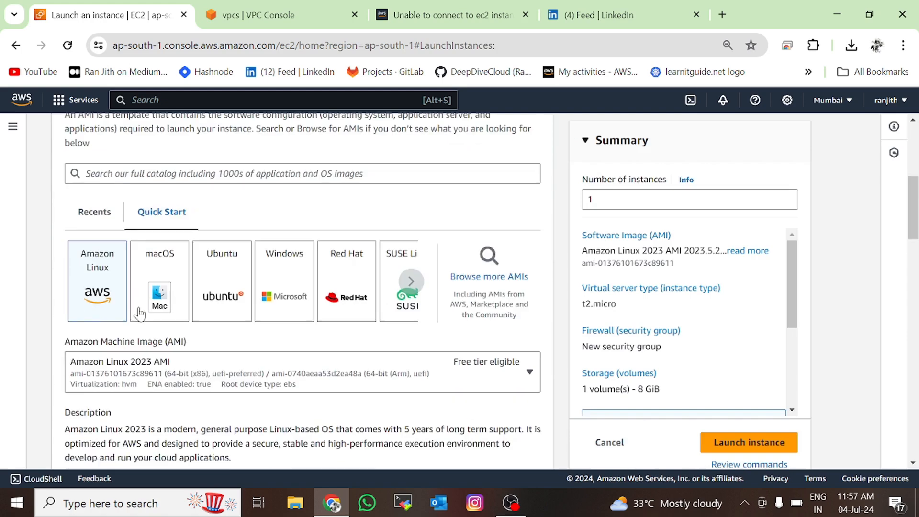
{"action": "left_click", "coordinate": [234, 297]}
{"action": "left_click", "coordinate": [254, 391]}
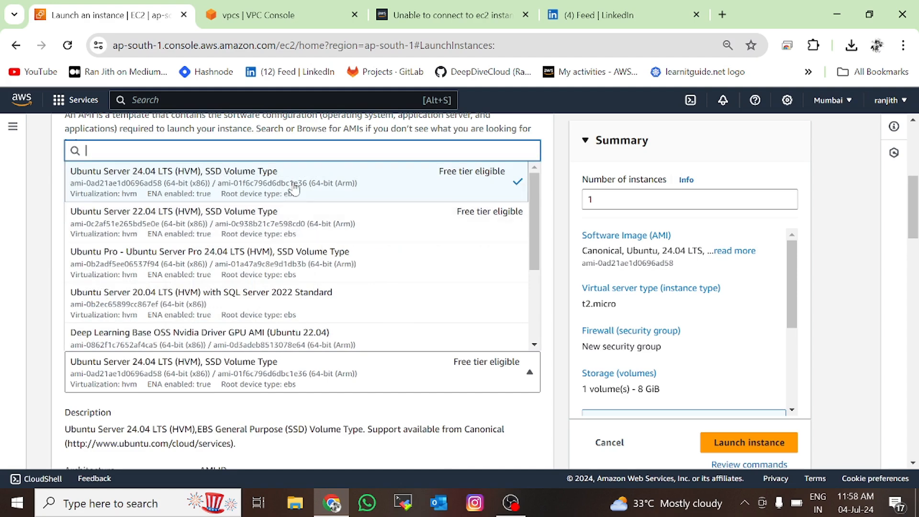
{"action": "left_click", "coordinate": [296, 239]}
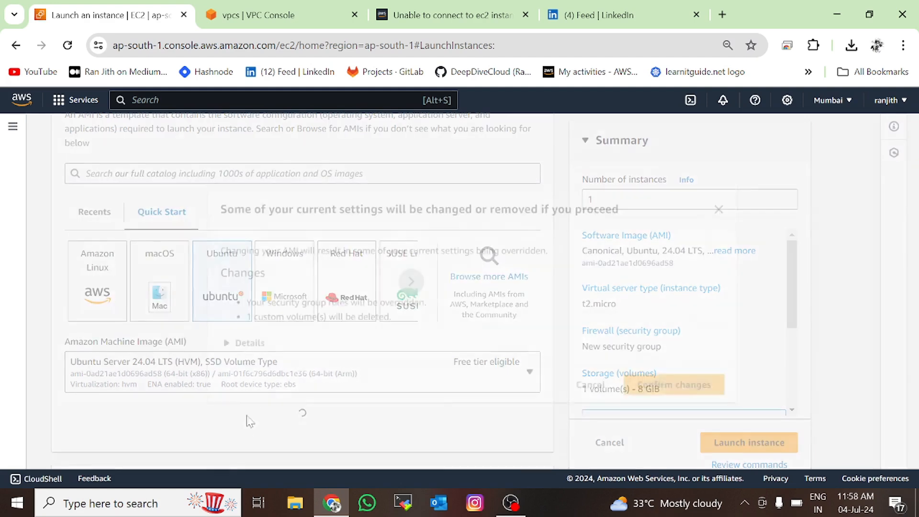
{"action": "left_click", "coordinate": [589, 382]}
Examine the available t2 and t3 instance types, their memory and pricing, without changing the selection.
{"action": "scroll", "coordinate": [198, 408], "scroll_direction": "down", "scroll_amount": 4}
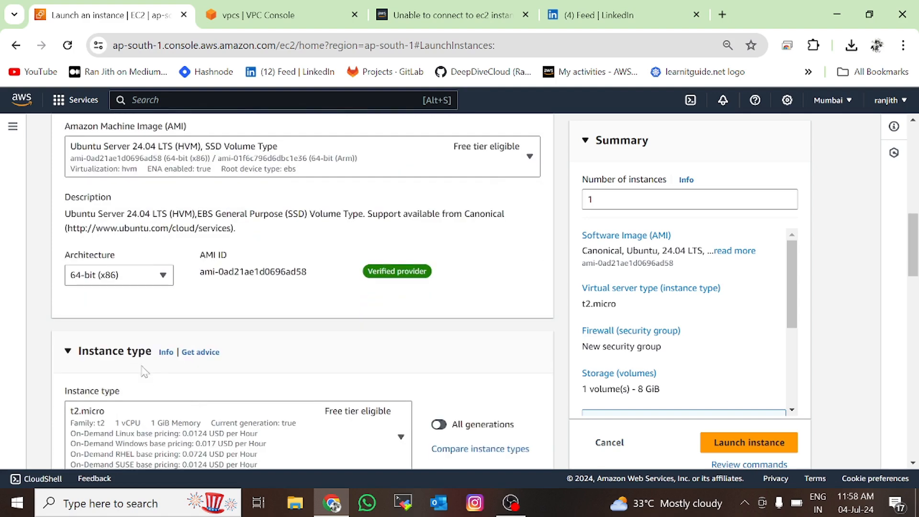
{"action": "scroll", "coordinate": [158, 343], "scroll_direction": "down", "scroll_amount": 4}
{"action": "left_click", "coordinate": [378, 218]}
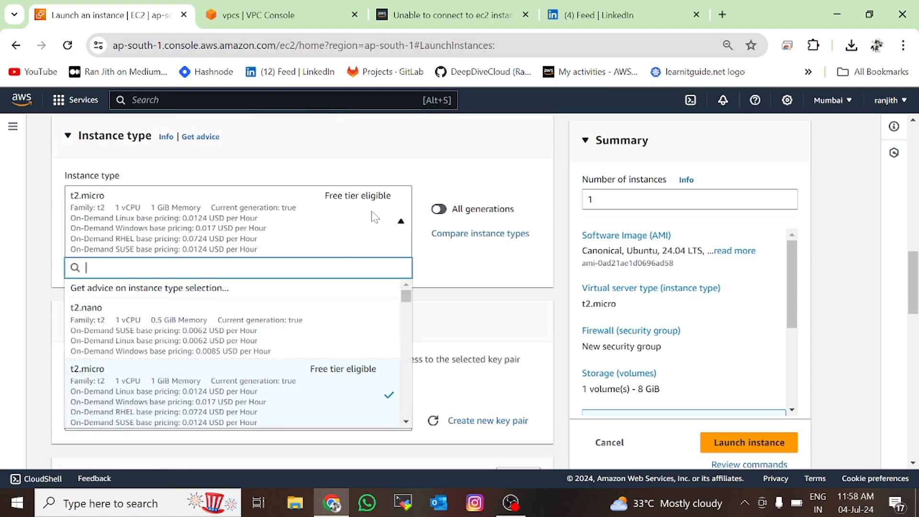
{"action": "scroll", "coordinate": [253, 393], "scroll_direction": "down", "scroll_amount": 6}
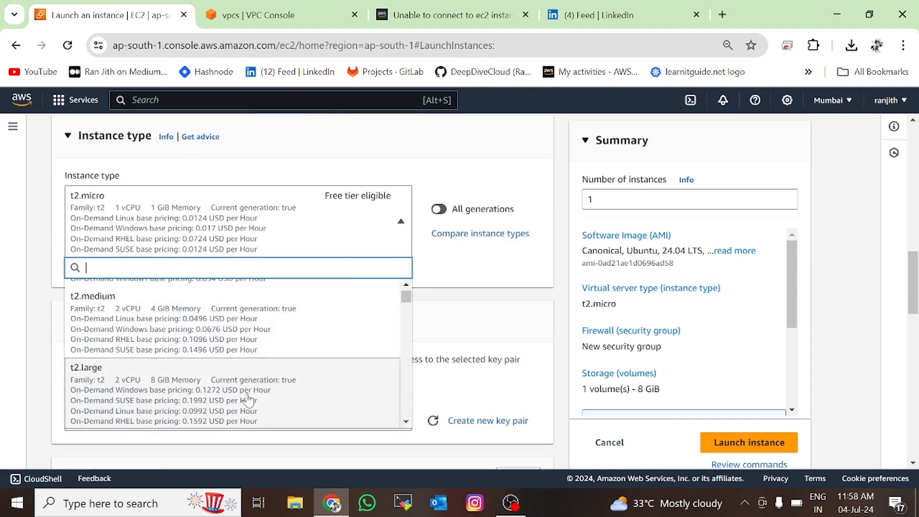
{"action": "scroll", "coordinate": [247, 400], "scroll_direction": "down", "scroll_amount": 7}
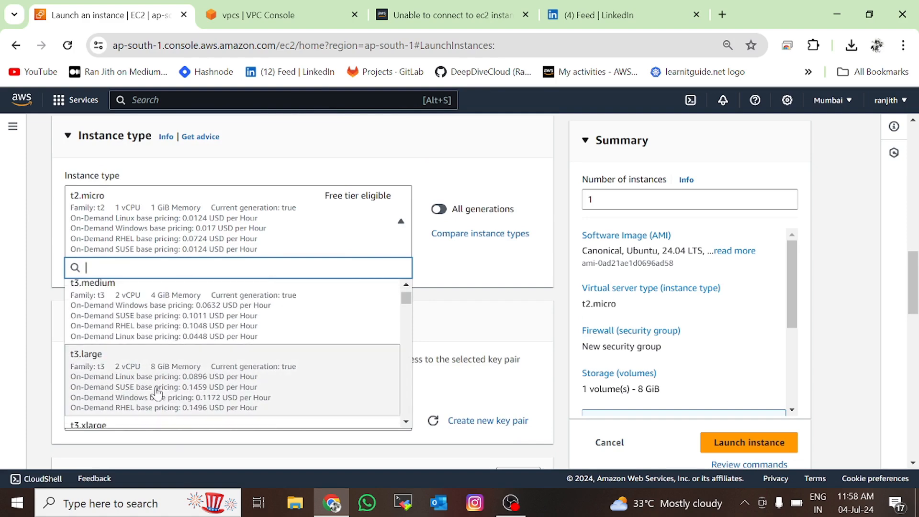
{"action": "scroll", "coordinate": [158, 393], "scroll_direction": "up", "scroll_amount": 2}
{"action": "scroll", "coordinate": [215, 364], "scroll_direction": "up", "scroll_amount": 2}
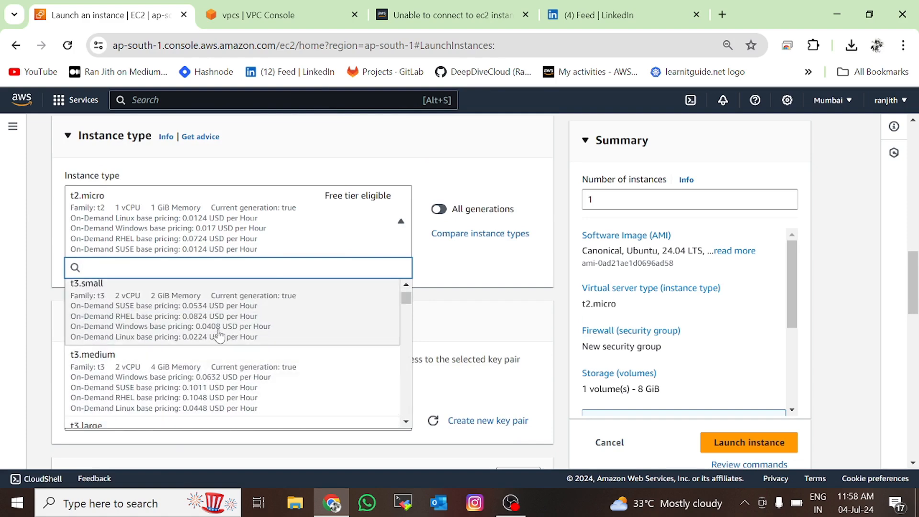
{"action": "scroll", "coordinate": [215, 351], "scroll_direction": "down", "scroll_amount": 3}
{"action": "left_click", "coordinate": [474, 302]}
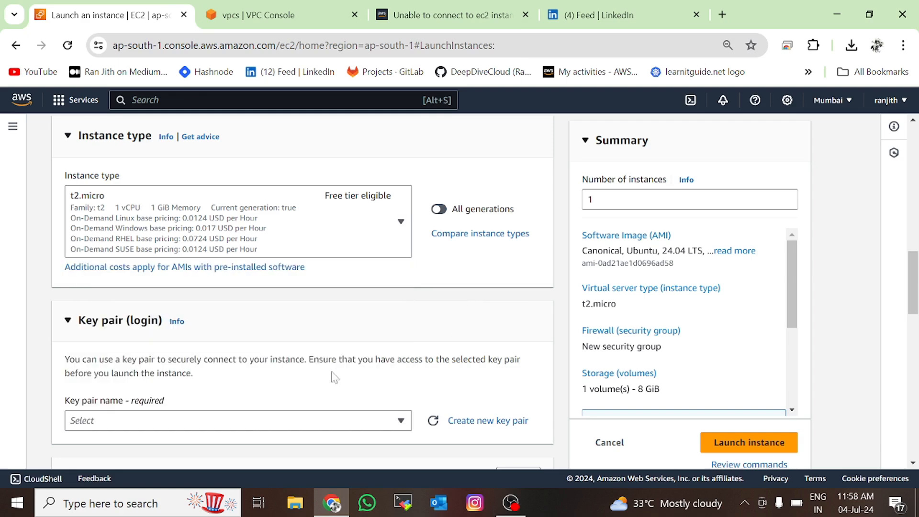
Select the existing web-server key pair for logging in to the instance.
{"action": "scroll", "coordinate": [268, 378], "scroll_direction": "up", "scroll_amount": 2}
{"action": "scroll", "coordinate": [330, 368], "scroll_direction": "down", "scroll_amount": 4}
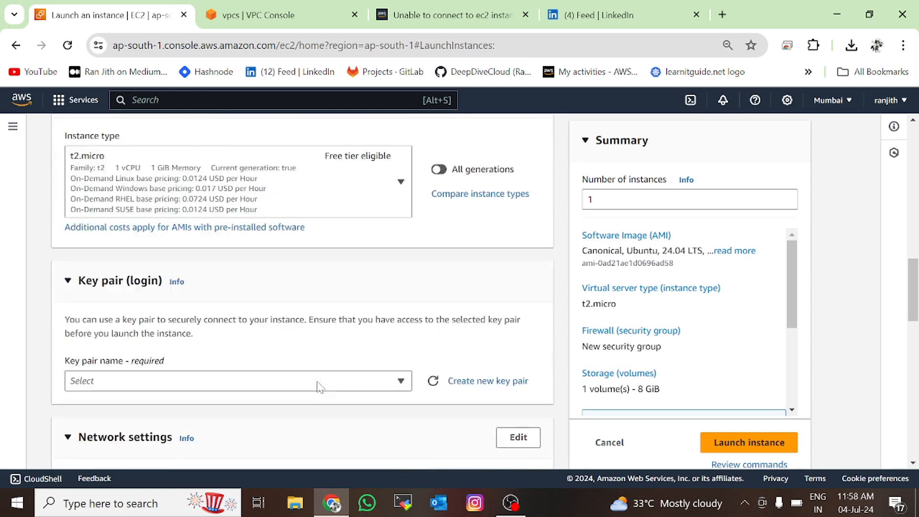
{"action": "left_click", "coordinate": [112, 275]}
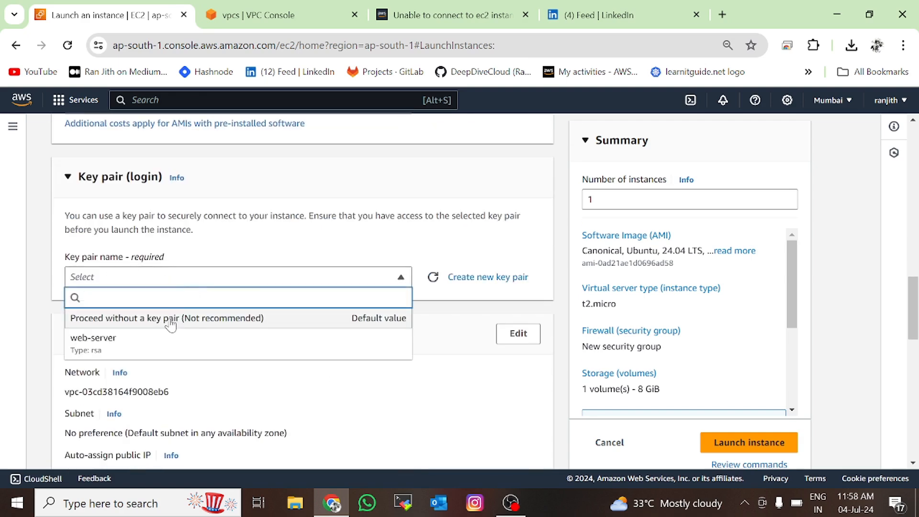
{"action": "left_click", "coordinate": [143, 353]}
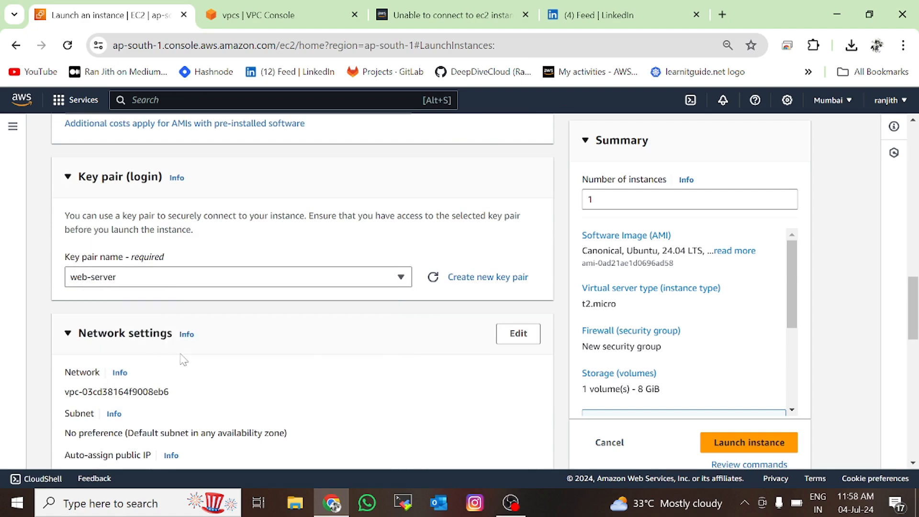
Edit the network settings to place the instance in subnet-09393bd6f6c95afcd in availability zone ap-south-1c.
{"action": "scroll", "coordinate": [182, 358], "scroll_direction": "down", "scroll_amount": 4}
{"action": "scroll", "coordinate": [180, 356], "scroll_direction": "up", "scroll_amount": 3}
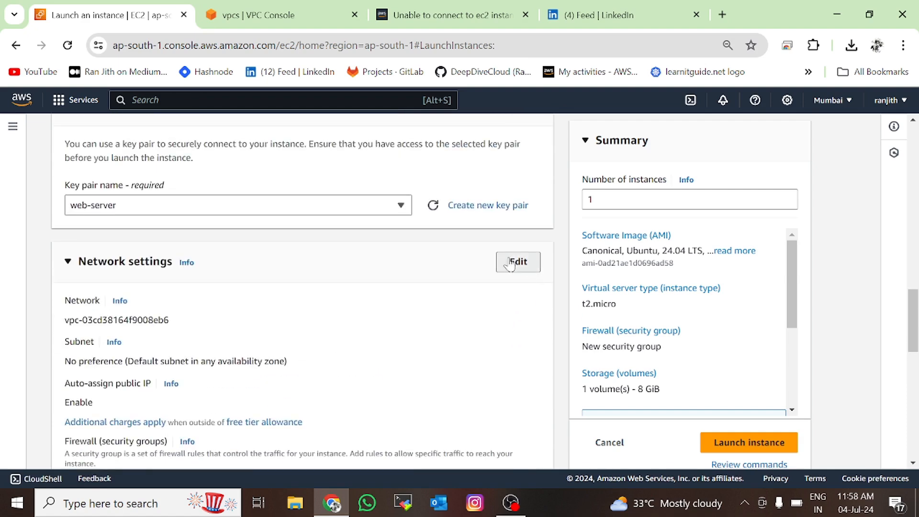
{"action": "left_click", "coordinate": [519, 261]}
{"action": "scroll", "coordinate": [187, 346], "scroll_direction": "down", "scroll_amount": 3}
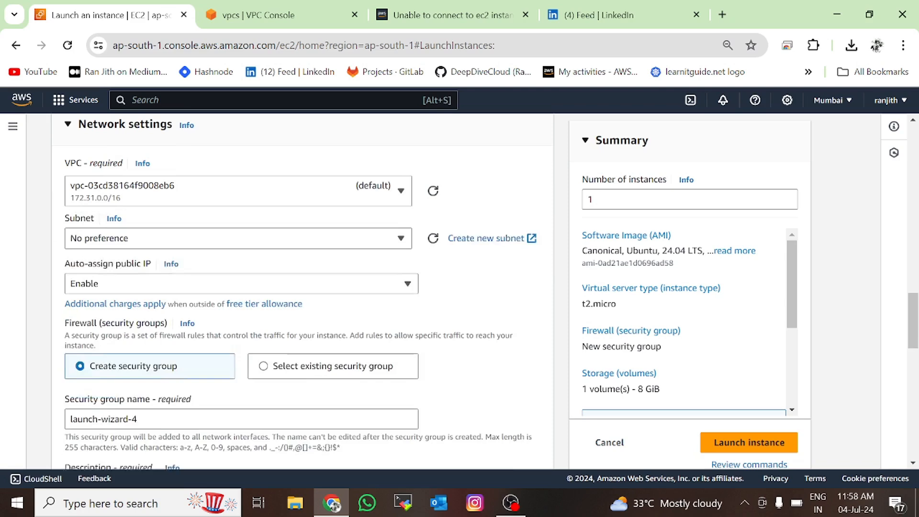
{"action": "left_click", "coordinate": [366, 196]}
{"action": "left_click", "coordinate": [306, 229]}
{"action": "left_click", "coordinate": [306, 233]}
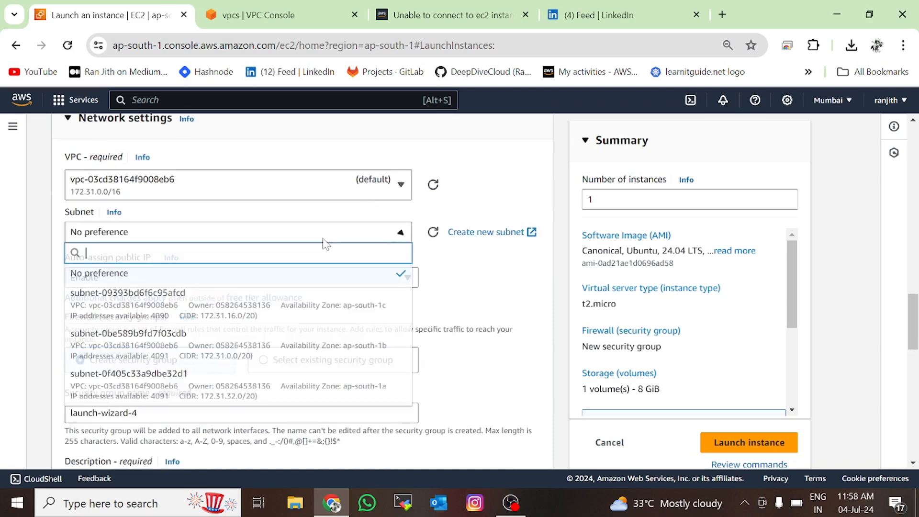
{"action": "left_click", "coordinate": [240, 314]}
Switch the firewall to an existing security group and select "ssh enable".
{"action": "scroll", "coordinate": [220, 254], "scroll_direction": "down", "scroll_amount": 3}
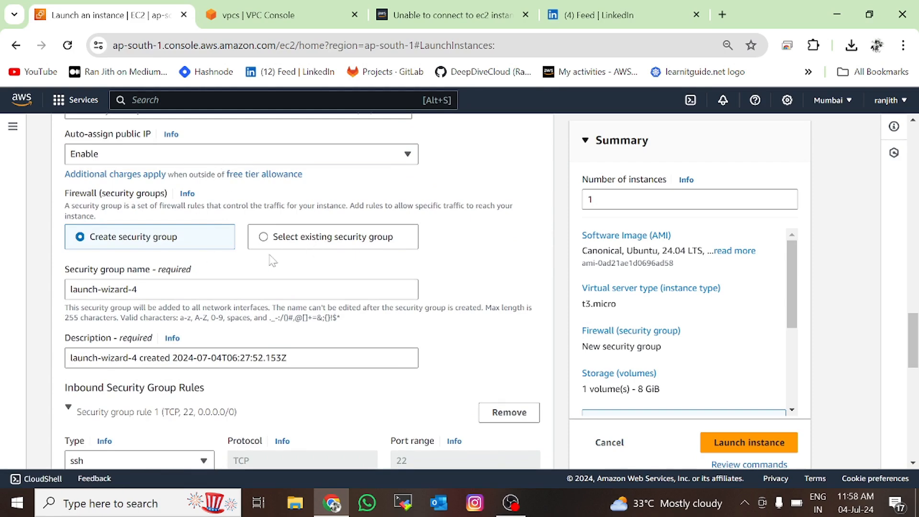
{"action": "left_click", "coordinate": [321, 237]}
{"action": "left_click", "coordinate": [237, 293]}
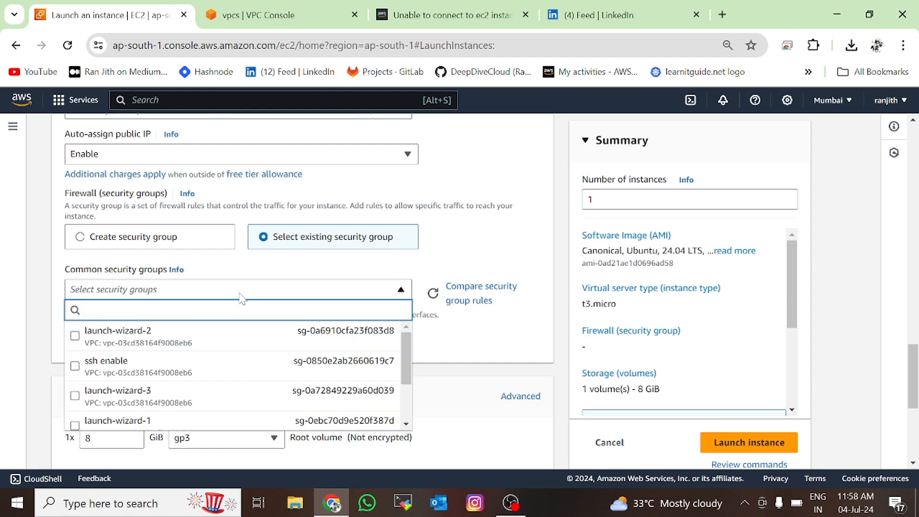
{"action": "scroll", "coordinate": [171, 400], "scroll_direction": "down", "scroll_amount": 2}
{"action": "scroll", "coordinate": [153, 385], "scroll_direction": "up", "scroll_amount": 2}
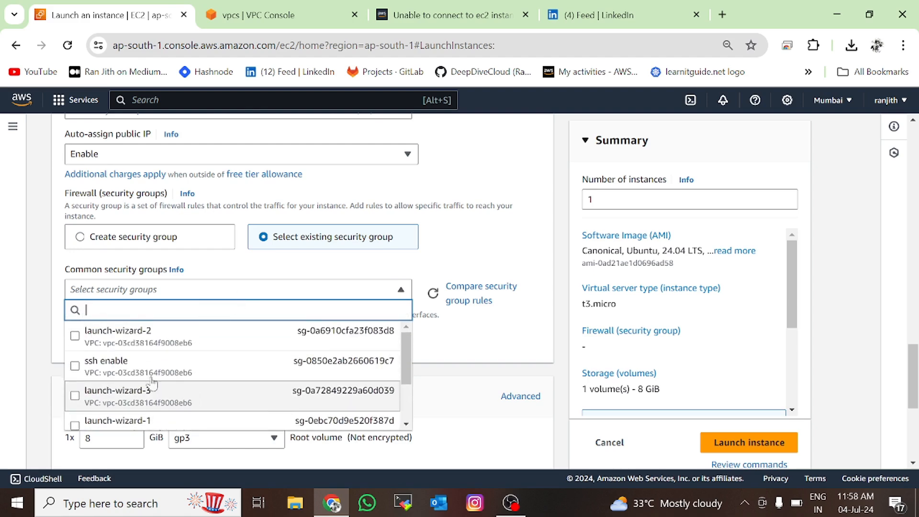
{"action": "left_click", "coordinate": [183, 366]}
Launch the instance with the default storage, view the instances list and open the EC2 dashboard.
{"action": "scroll", "coordinate": [229, 354], "scroll_direction": "down", "scroll_amount": 4}
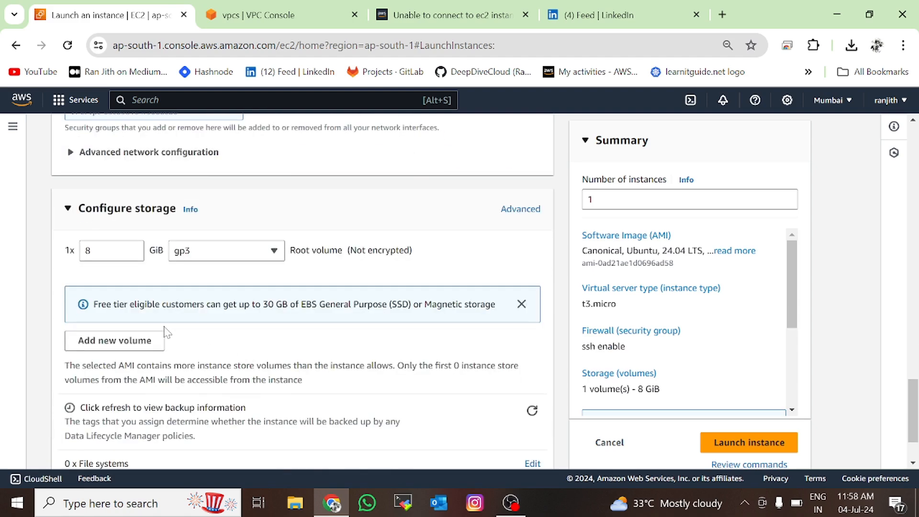
{"action": "scroll", "coordinate": [166, 332], "scroll_direction": "down", "scroll_amount": 2}
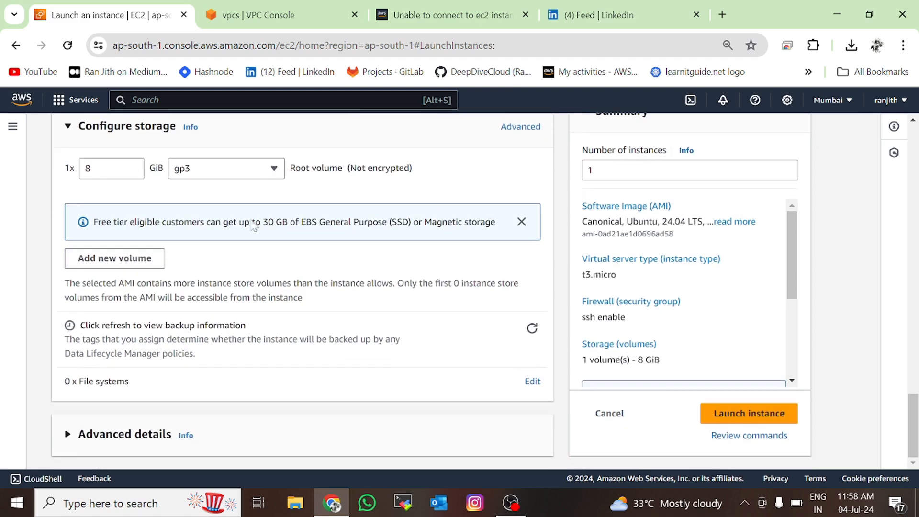
{"action": "left_click", "coordinate": [734, 413]}
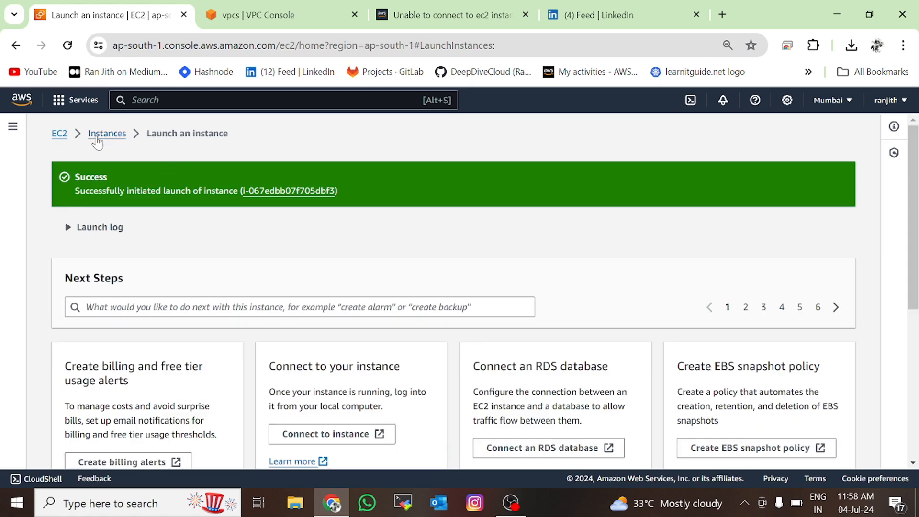
{"action": "left_click", "coordinate": [106, 134]}
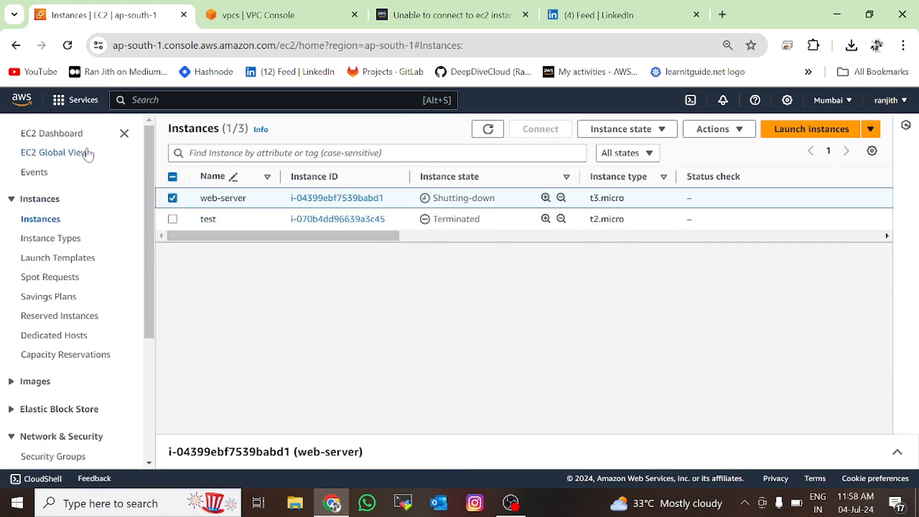
{"action": "left_click", "coordinate": [52, 139]}
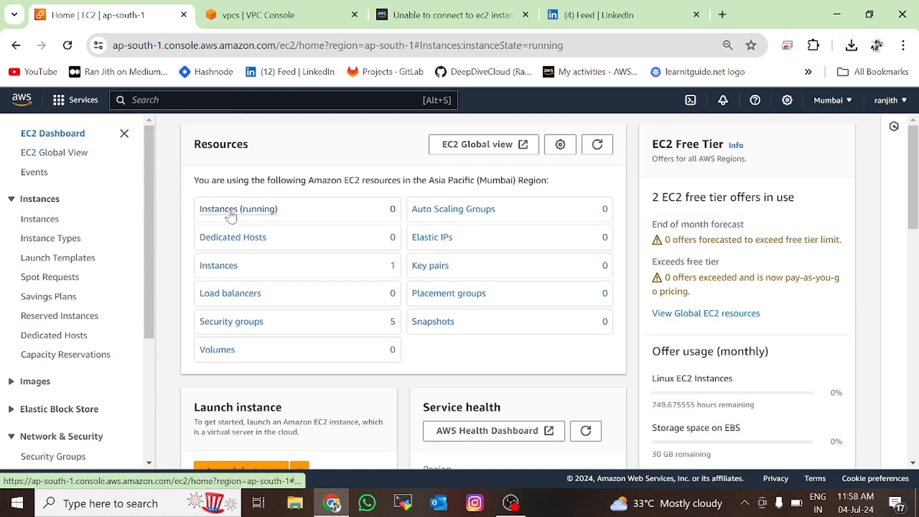
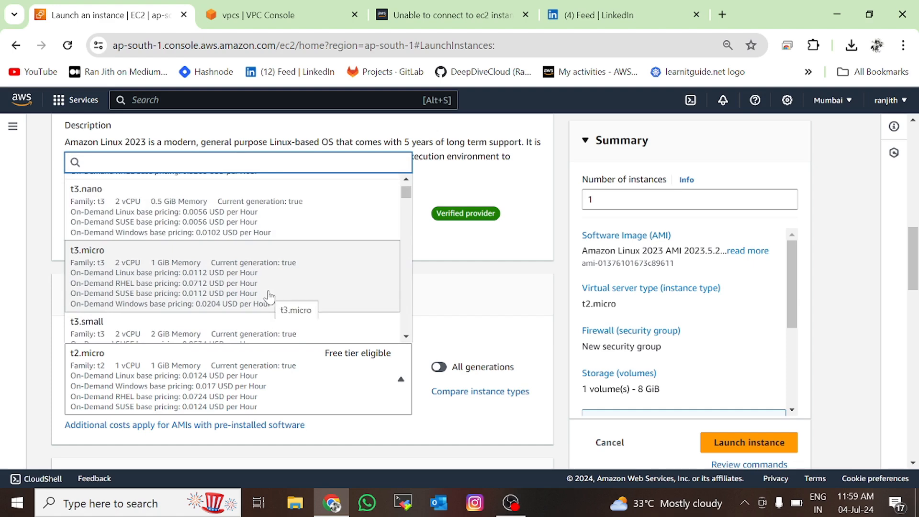
Set the new instance's type to t3.micro and choose the Ubuntu Server 24.04 LTS image.
{"action": "left_click", "coordinate": [268, 298]}
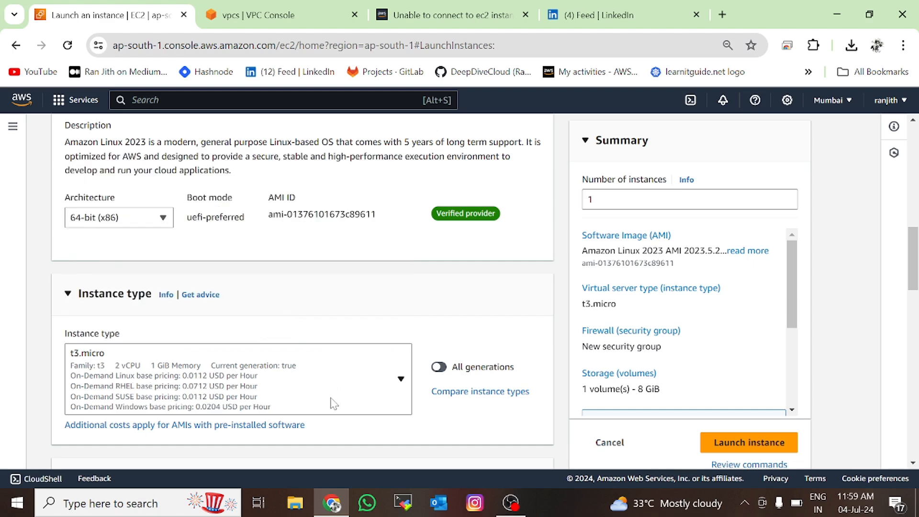
{"action": "left_click", "coordinate": [334, 403]}
{"action": "scroll", "coordinate": [308, 283], "scroll_direction": "up", "scroll_amount": 5}
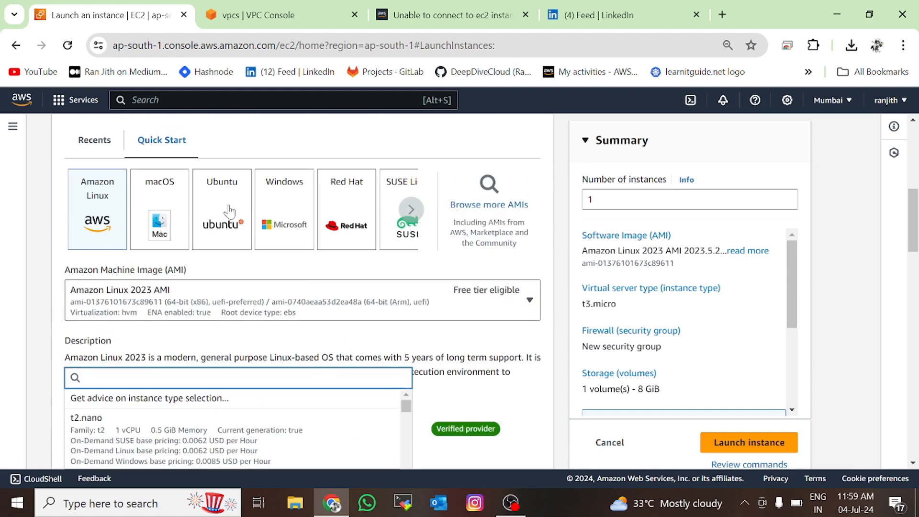
{"action": "left_click", "coordinate": [214, 212]}
{"action": "scroll", "coordinate": [225, 288], "scroll_direction": "down", "scroll_amount": 5}
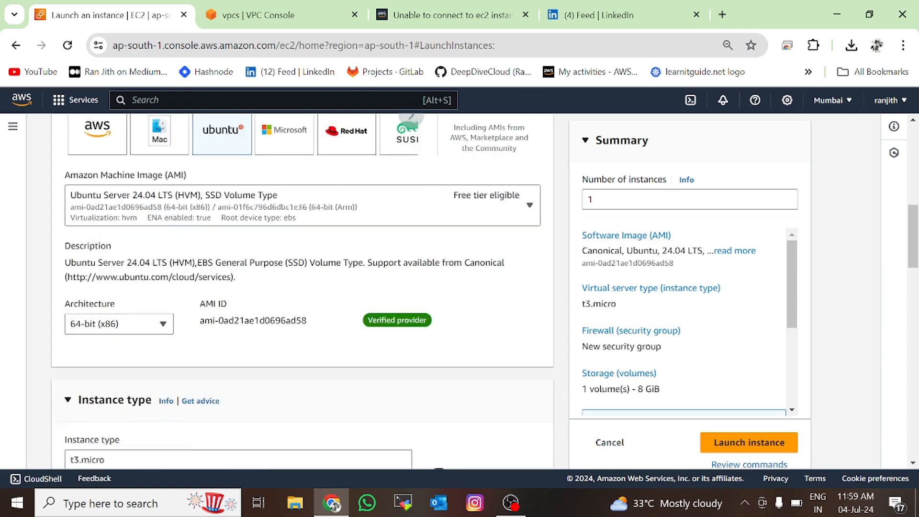
Set the instance type to t2.micro.
{"action": "left_click", "coordinate": [236, 376]}
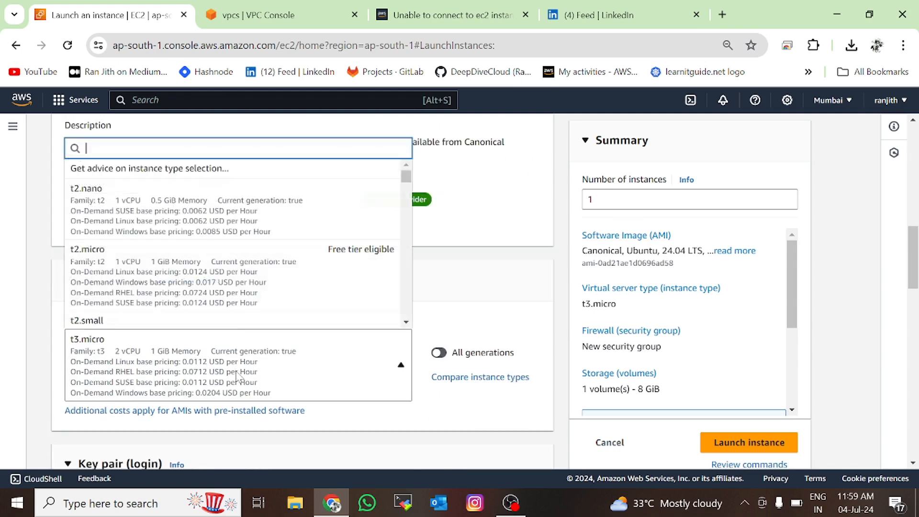
{"action": "scroll", "coordinate": [239, 268], "scroll_direction": "up", "scroll_amount": 3}
{"action": "scroll", "coordinate": [216, 335], "scroll_direction": "down", "scroll_amount": 2}
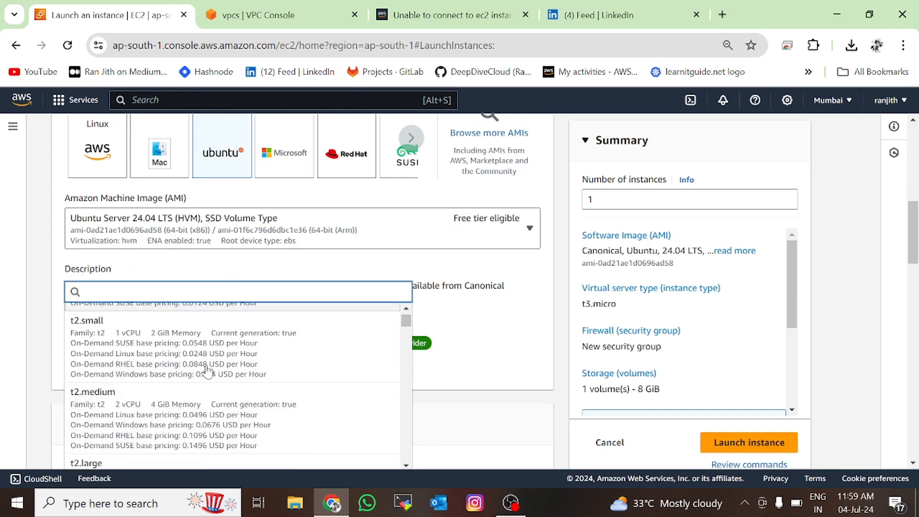
{"action": "scroll", "coordinate": [206, 369], "scroll_direction": "up", "scroll_amount": 3}
{"action": "scroll", "coordinate": [207, 369], "scroll_direction": "down", "scroll_amount": 3}
{"action": "scroll", "coordinate": [249, 371], "scroll_direction": "up", "scroll_amount": 1}
{"action": "left_click", "coordinate": [284, 372]}
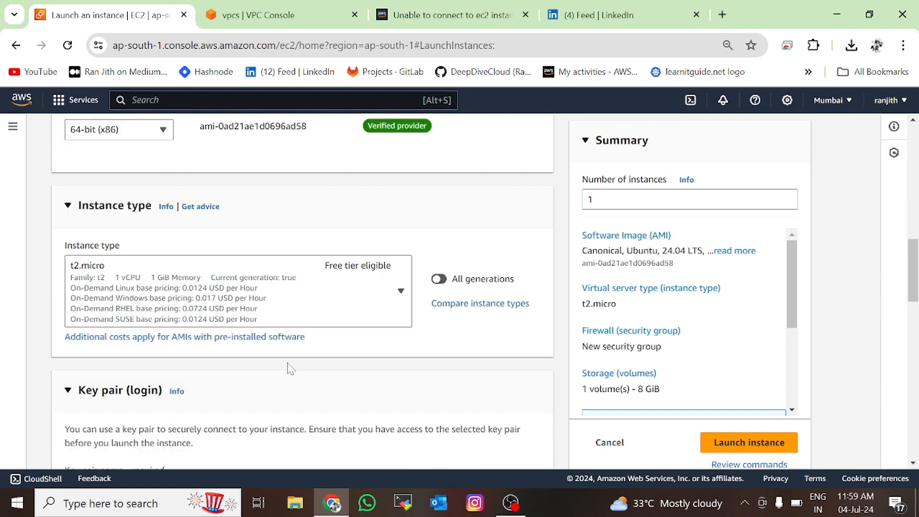
Select the existing web-server key pair for login.
{"action": "scroll", "coordinate": [287, 364], "scroll_direction": "down", "scroll_amount": 3}
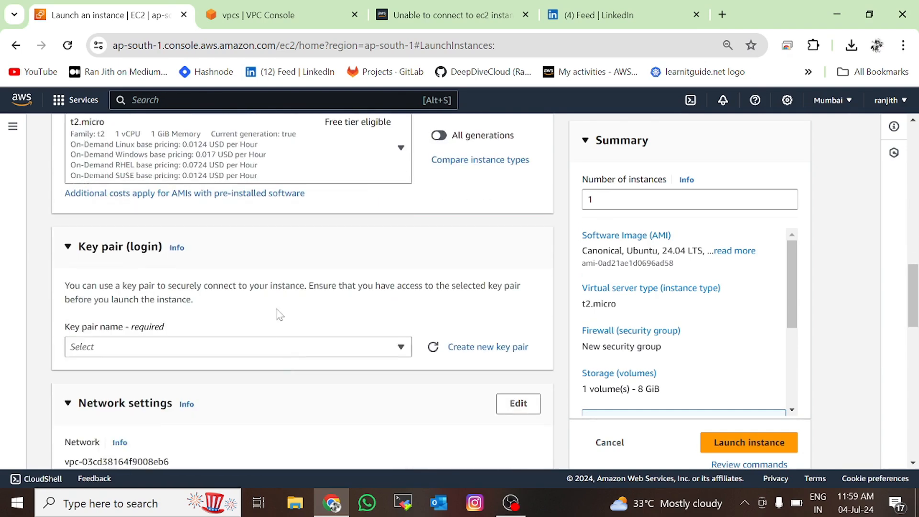
{"action": "left_click", "coordinate": [245, 351]}
{"action": "left_click", "coordinate": [200, 411]}
Enter "Test-server" in the search field of the AMI catalog.
{"action": "scroll", "coordinate": [260, 358], "scroll_direction": "up", "scroll_amount": 10}
{"action": "left_click", "coordinate": [180, 171]}
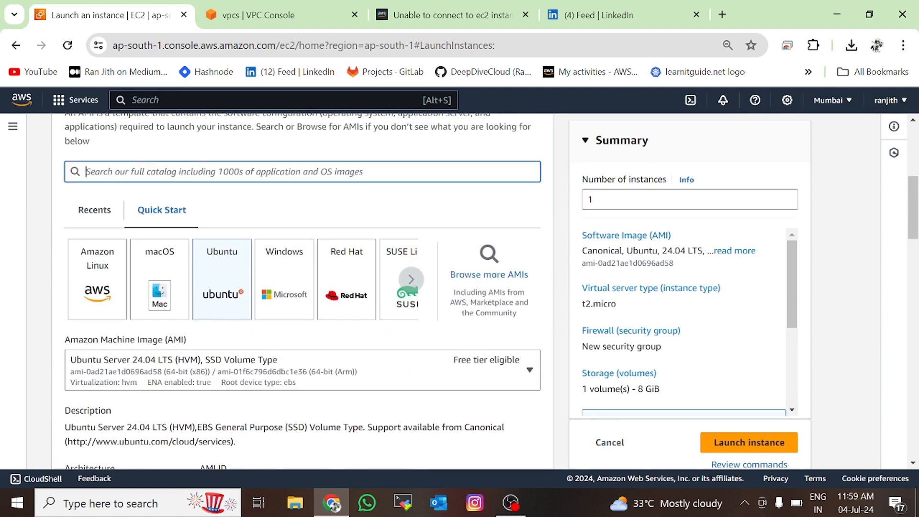
{"action": "type", "text": "1"}
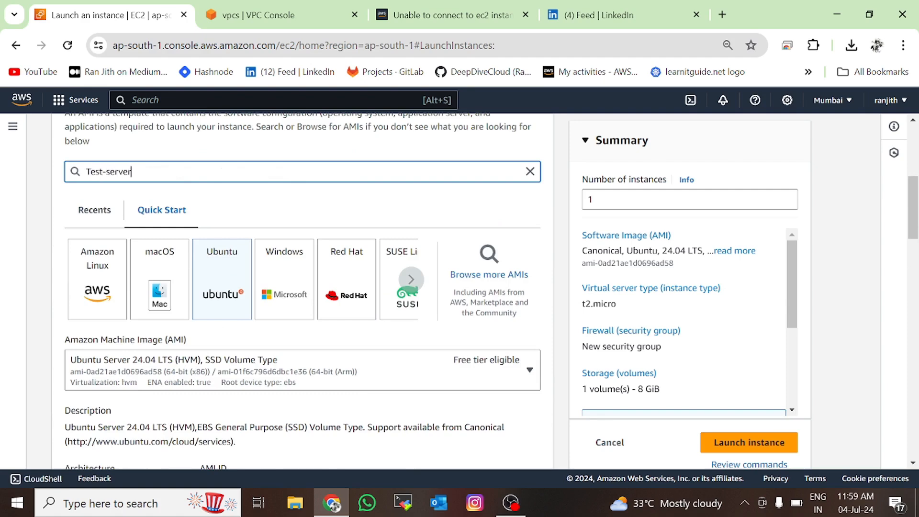
Edit the network settings and assign subnet-09393bd6f6c95afcd in availability zone ap-south-1c.
{"action": "scroll", "coordinate": [201, 340], "scroll_direction": "down", "scroll_amount": 4}
{"action": "scroll", "coordinate": [174, 306], "scroll_direction": "down", "scroll_amount": 3}
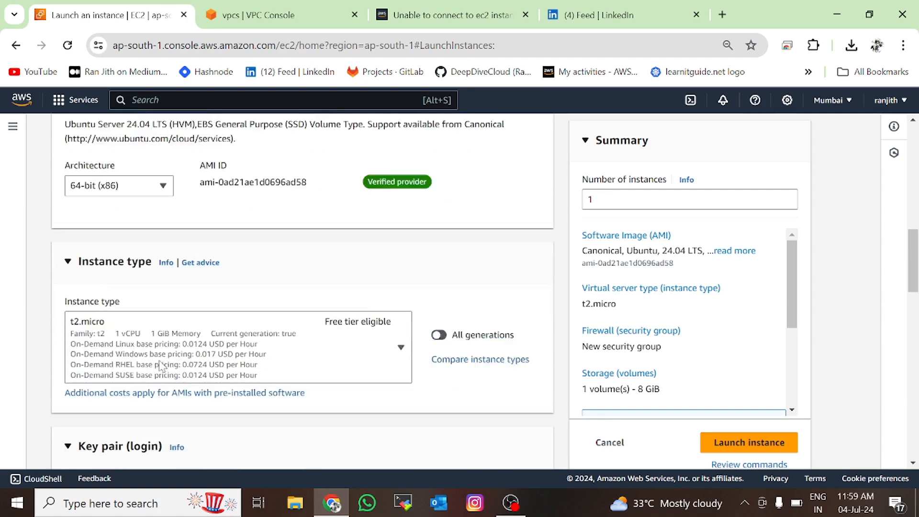
{"action": "scroll", "coordinate": [216, 314], "scroll_direction": "down", "scroll_amount": 3}
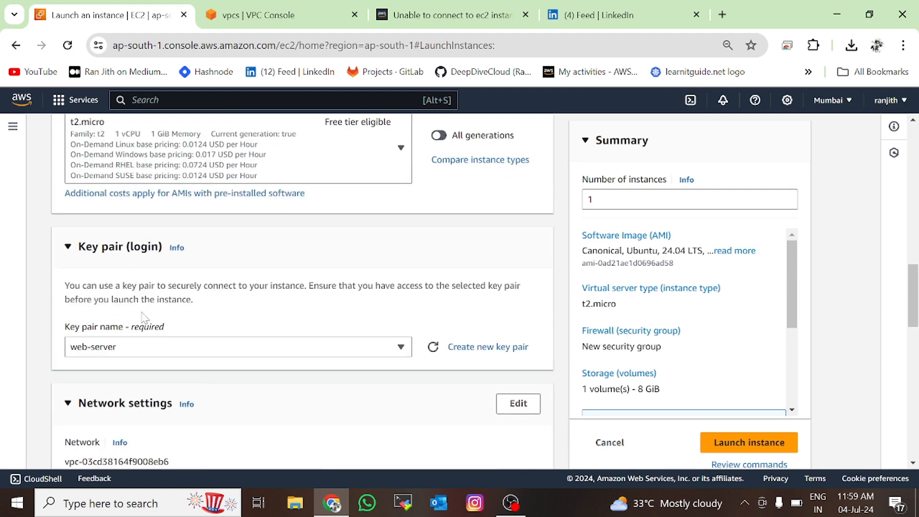
{"action": "scroll", "coordinate": [143, 317], "scroll_direction": "down", "scroll_amount": 3}
{"action": "scroll", "coordinate": [235, 318], "scroll_direction": "down", "scroll_amount": 4}
{"action": "scroll", "coordinate": [235, 319], "scroll_direction": "up", "scroll_amount": 1}
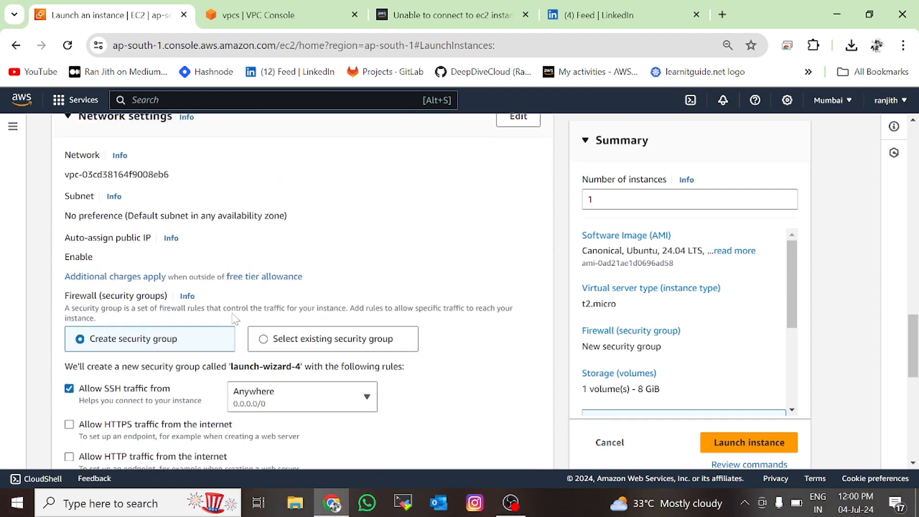
{"action": "scroll", "coordinate": [479, 201], "scroll_direction": "up", "scroll_amount": 1}
{"action": "left_click", "coordinate": [518, 188]}
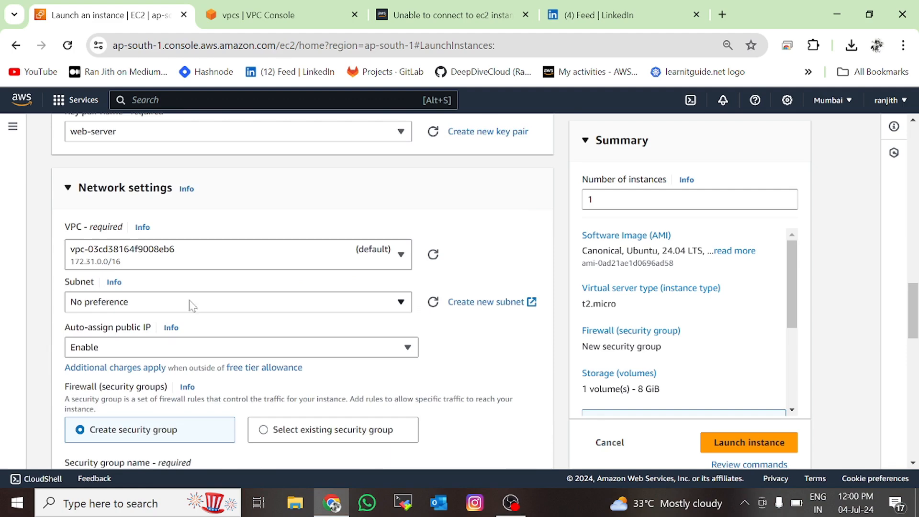
{"action": "left_click", "coordinate": [158, 302]}
{"action": "left_click", "coordinate": [162, 191]}
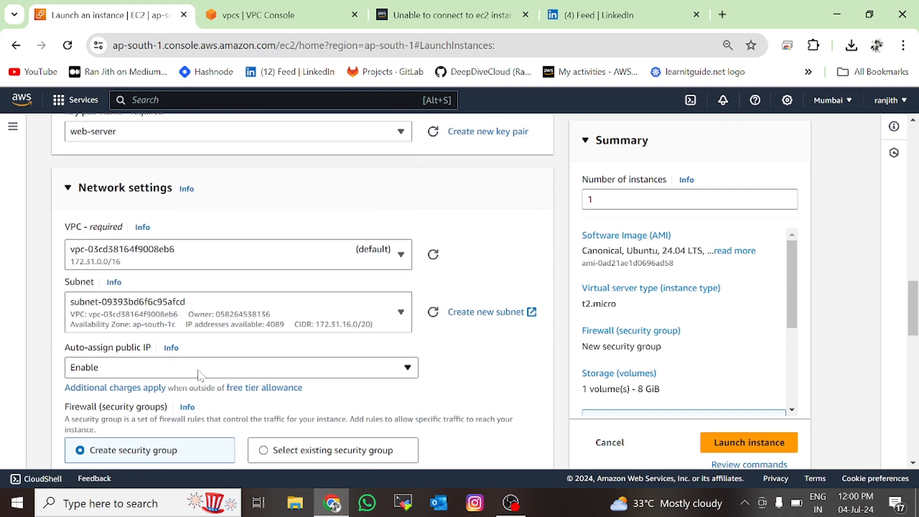
Use an existing security group for the firewall and choose "ssh enable".
{"action": "scroll", "coordinate": [233, 364], "scroll_direction": "down", "scroll_amount": 3}
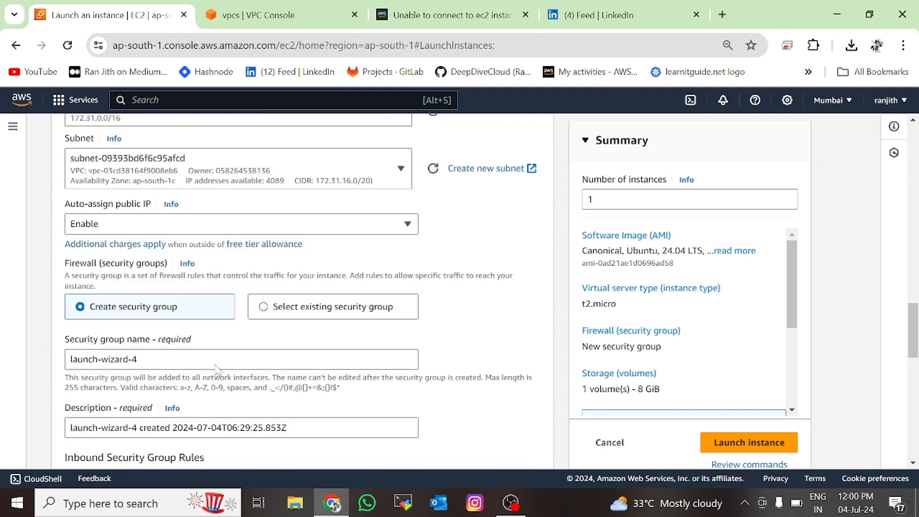
{"action": "left_click", "coordinate": [283, 319]}
{"action": "left_click", "coordinate": [196, 367]}
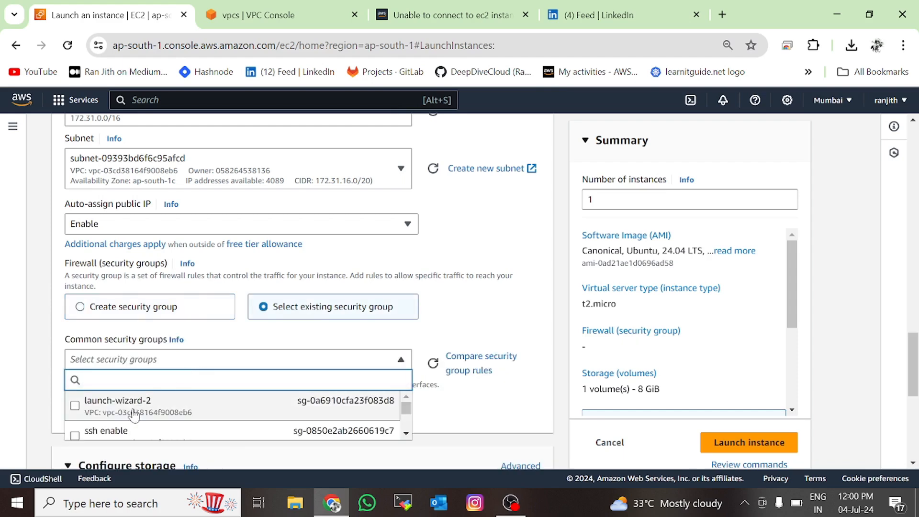
{"action": "scroll", "coordinate": [134, 423], "scroll_direction": "down", "scroll_amount": 2}
{"action": "scroll", "coordinate": [129, 426], "scroll_direction": "down", "scroll_amount": 2}
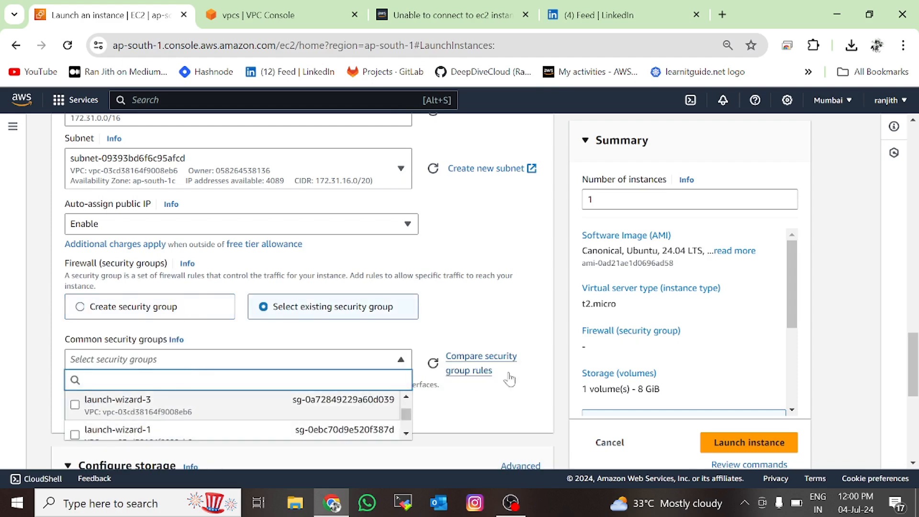
{"action": "scroll", "coordinate": [550, 376], "scroll_direction": "down", "scroll_amount": 3}
{"action": "scroll", "coordinate": [191, 276], "scroll_direction": "up", "scroll_amount": 2}
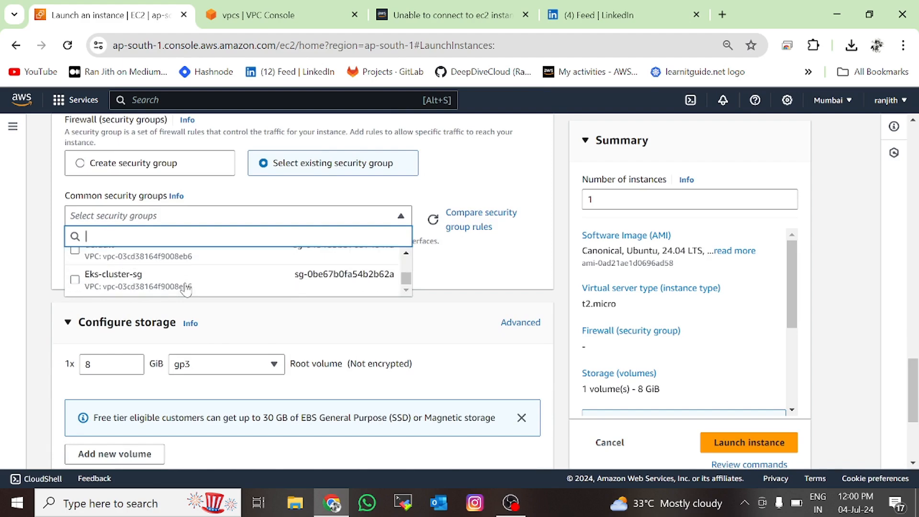
{"action": "scroll", "coordinate": [168, 287], "scroll_direction": "down", "scroll_amount": 3}
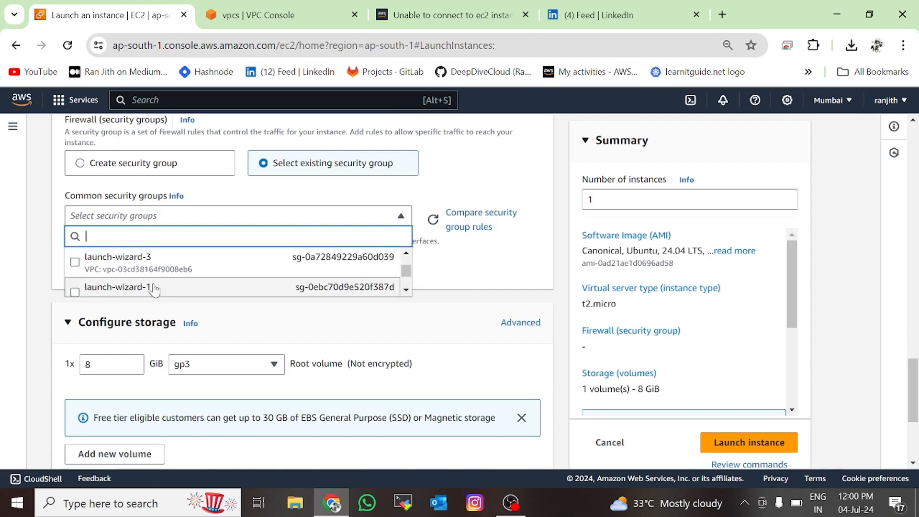
{"action": "left_click", "coordinate": [158, 288]}
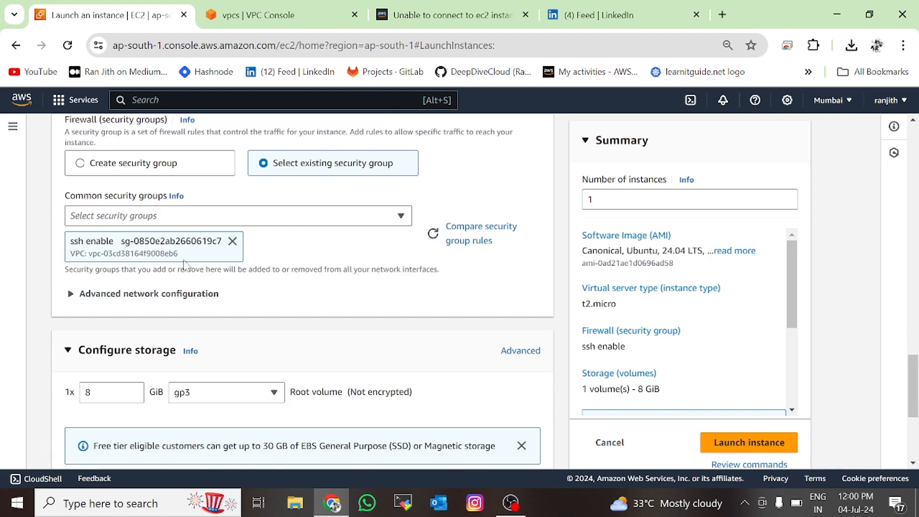
Try to launch the instance with the default storage and review whether the chosen zone supports its instance type.
{"action": "scroll", "coordinate": [184, 262], "scroll_direction": "down", "scroll_amount": 5}
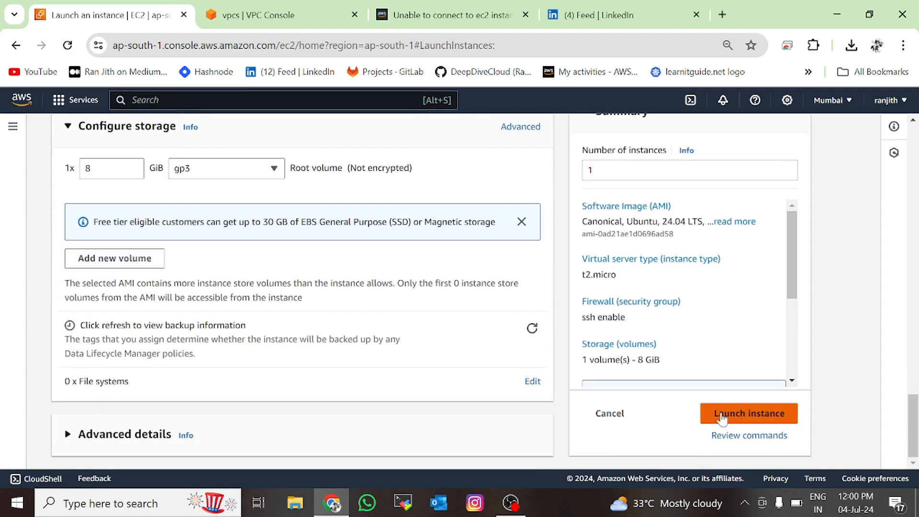
{"action": "left_click", "coordinate": [721, 415]}
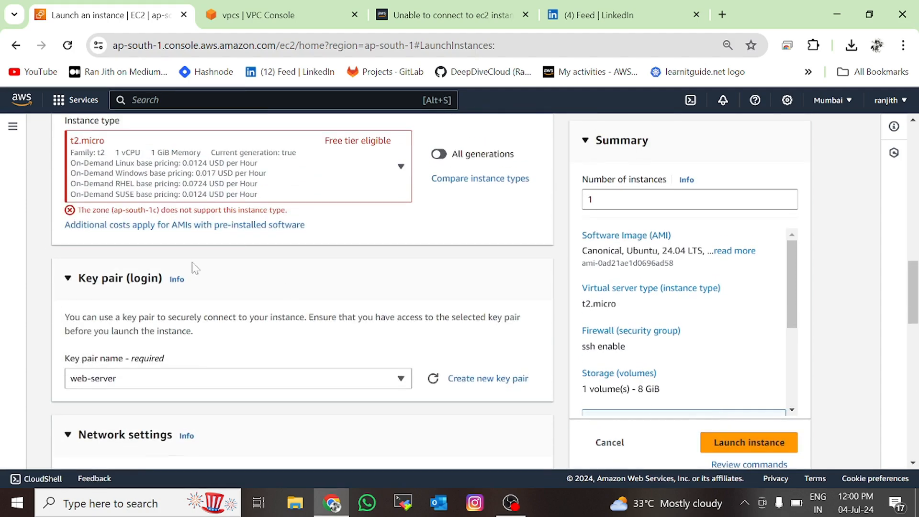
{"action": "scroll", "coordinate": [194, 268], "scroll_direction": "up", "scroll_amount": 2}
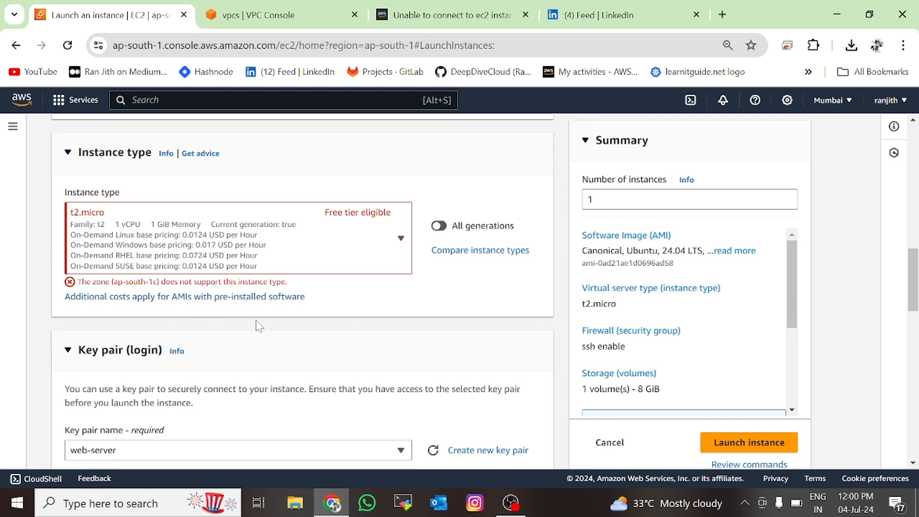
{"action": "scroll", "coordinate": [263, 329], "scroll_direction": "up", "scroll_amount": 5}
{"action": "scroll", "coordinate": [264, 330], "scroll_direction": "down", "scroll_amount": 3}
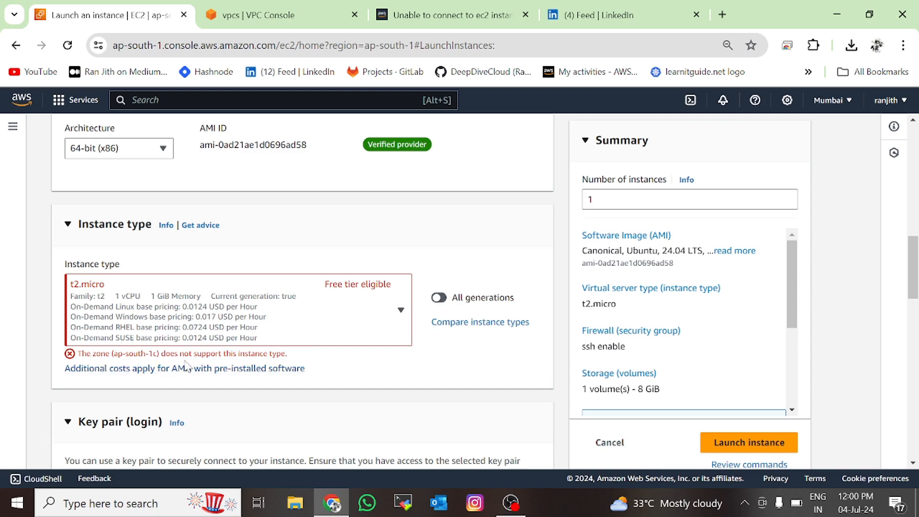
{"action": "left_click_drag", "start_coordinate": [193, 355], "coordinate": [267, 355]}
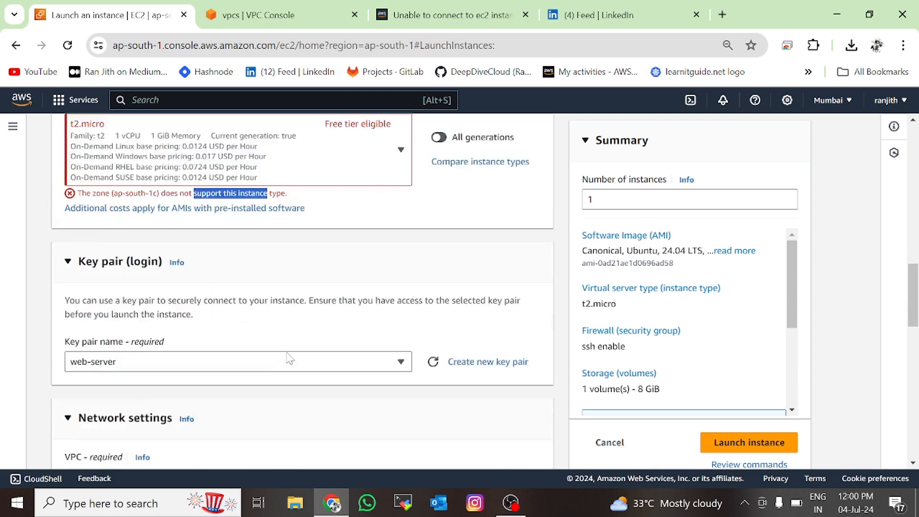
{"action": "scroll", "coordinate": [289, 358], "scroll_direction": "down", "scroll_amount": 4}
{"action": "scroll", "coordinate": [289, 358], "scroll_direction": "up", "scroll_amount": 4}
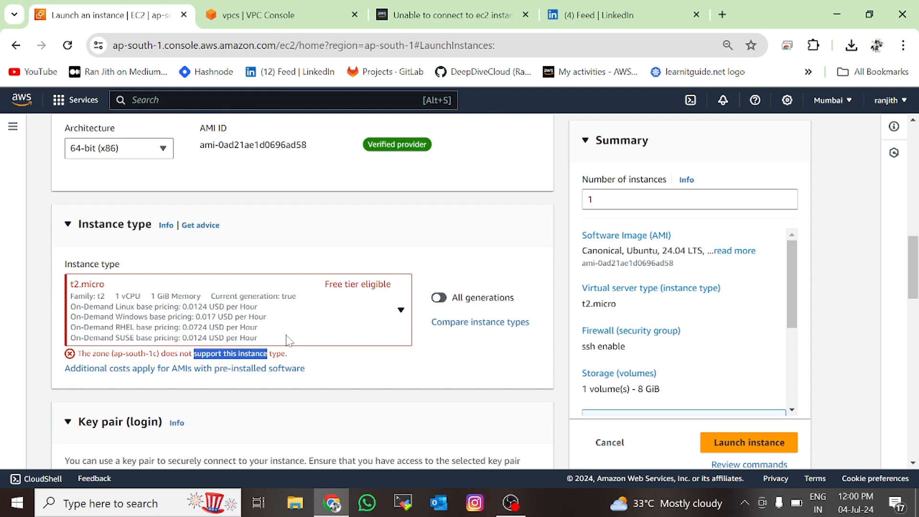
View the instance type options for the chosen zone and the list of available regions.
{"action": "left_click", "coordinate": [285, 341]}
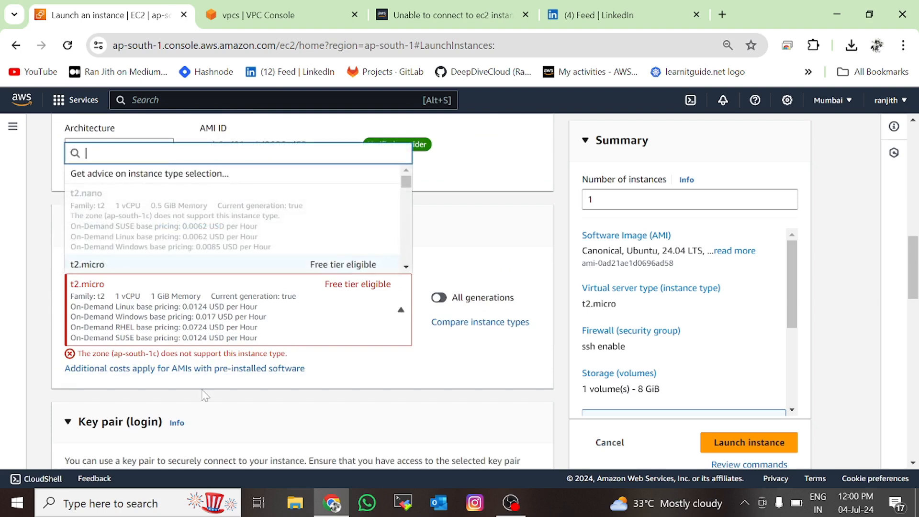
{"action": "left_click", "coordinate": [848, 100]}
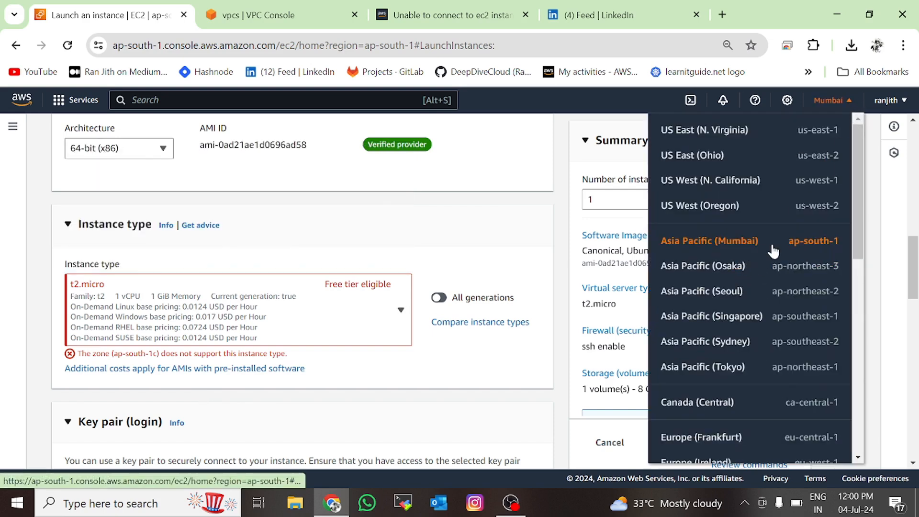
{"action": "left_click", "coordinate": [330, 383]}
Change the subnet to subnet-0be589b9fd7f03cdb in availability zone ap-south-1b.
{"action": "scroll", "coordinate": [311, 397], "scroll_direction": "down", "scroll_amount": 6}
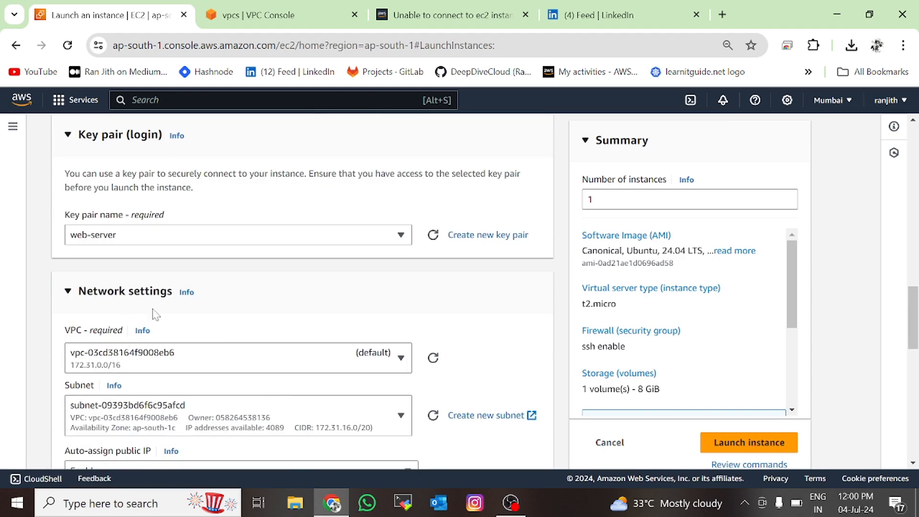
{"action": "scroll", "coordinate": [216, 368], "scroll_direction": "down", "scroll_amount": 3}
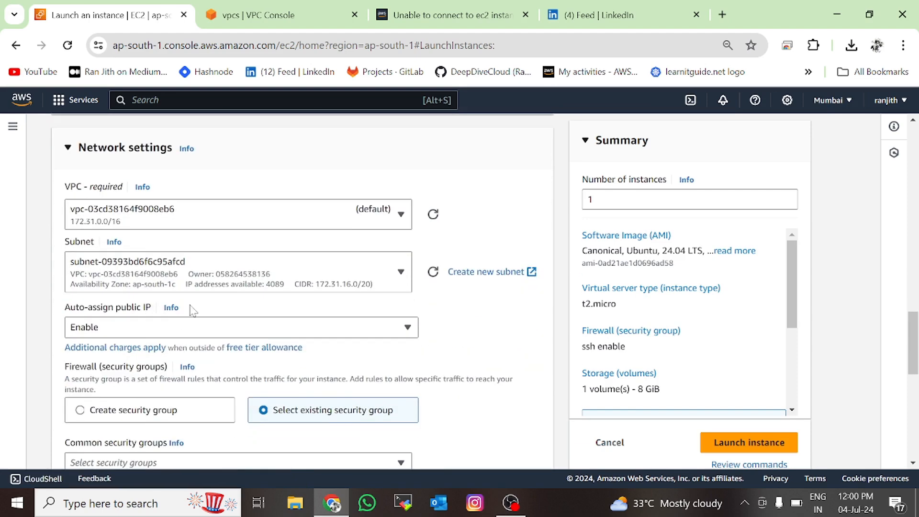
{"action": "left_click", "coordinate": [315, 269]}
{"action": "left_click", "coordinate": [211, 402]}
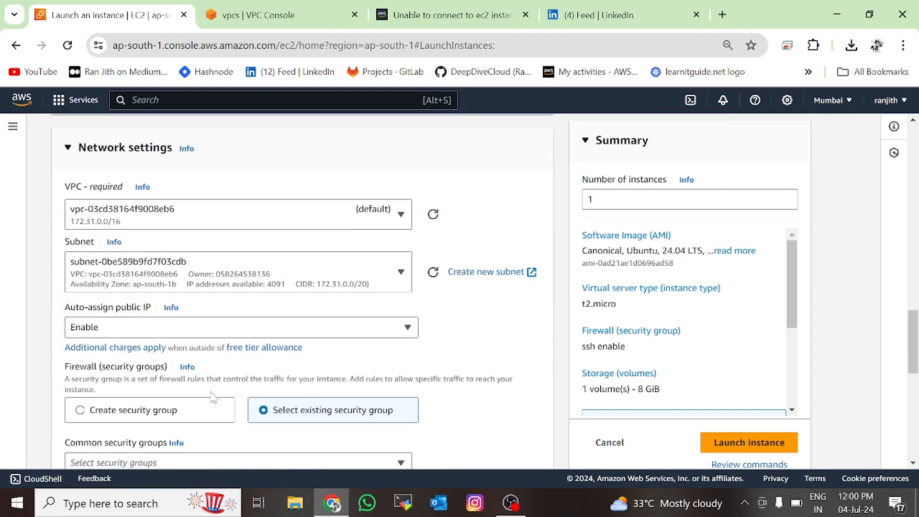
Review the instance configuration and launch the t2.micro Ubuntu instance.
{"action": "scroll", "coordinate": [259, 347], "scroll_direction": "up", "scroll_amount": 10}
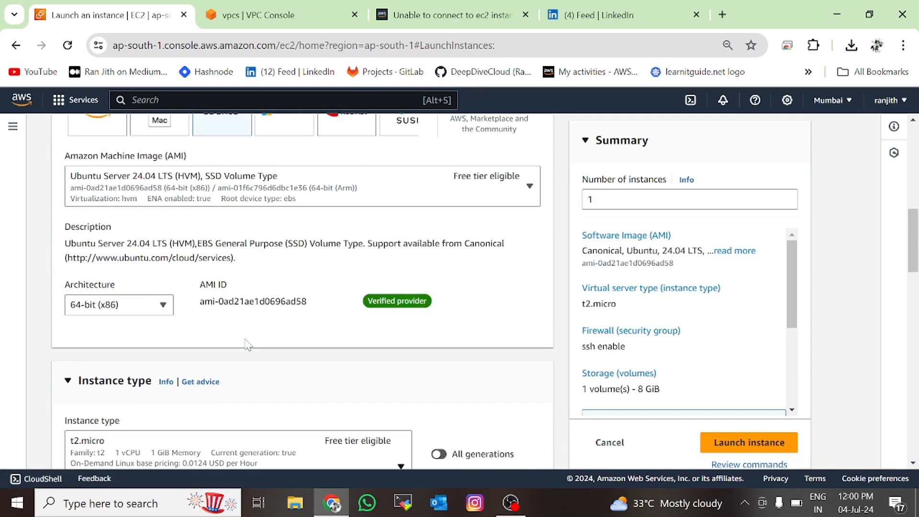
{"action": "scroll", "coordinate": [249, 344], "scroll_direction": "down", "scroll_amount": 5}
{"action": "scroll", "coordinate": [249, 343], "scroll_direction": "down", "scroll_amount": 10}
{"action": "left_click", "coordinate": [749, 443]}
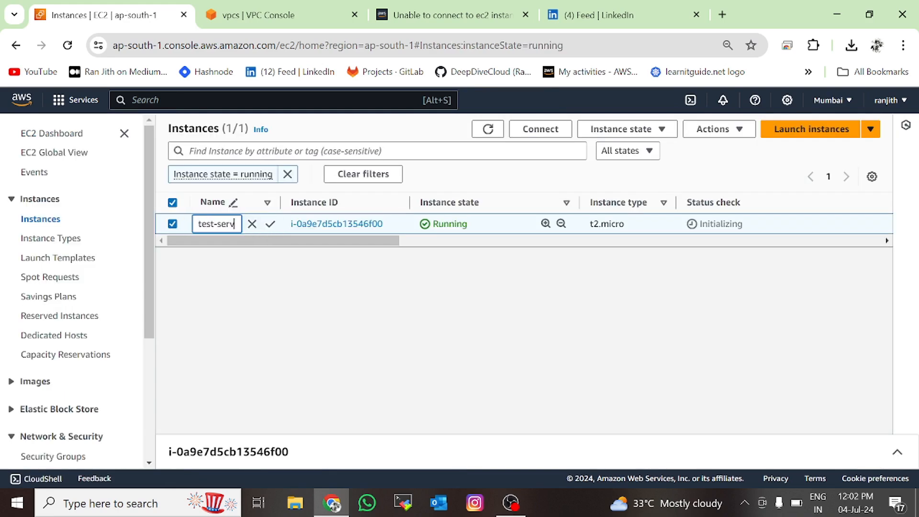
Name the running instance test-server and reload the instances list.
{"action": "type", "text": "er"}
{"action": "left_click", "coordinate": [270, 224]}
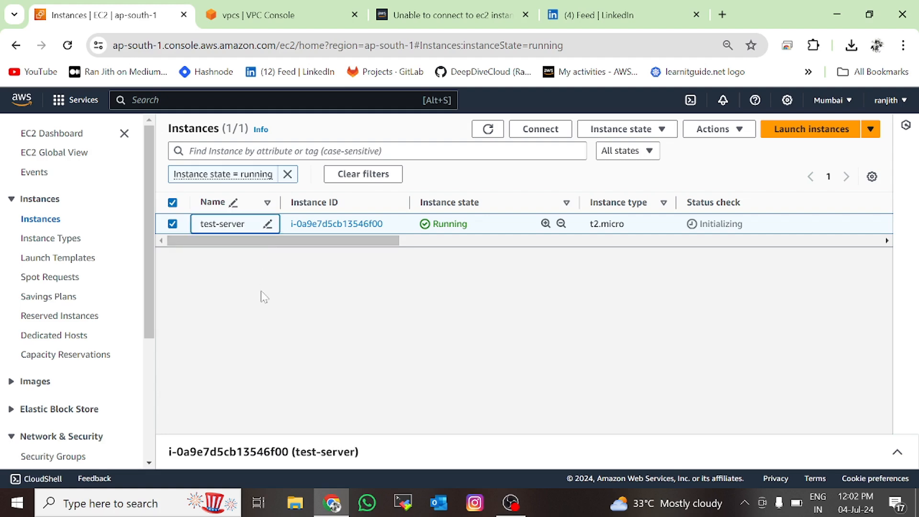
{"action": "left_click_drag", "start_coordinate": [316, 241], "coordinate": [185, 246]}
{"action": "left_click", "coordinate": [67, 46]}
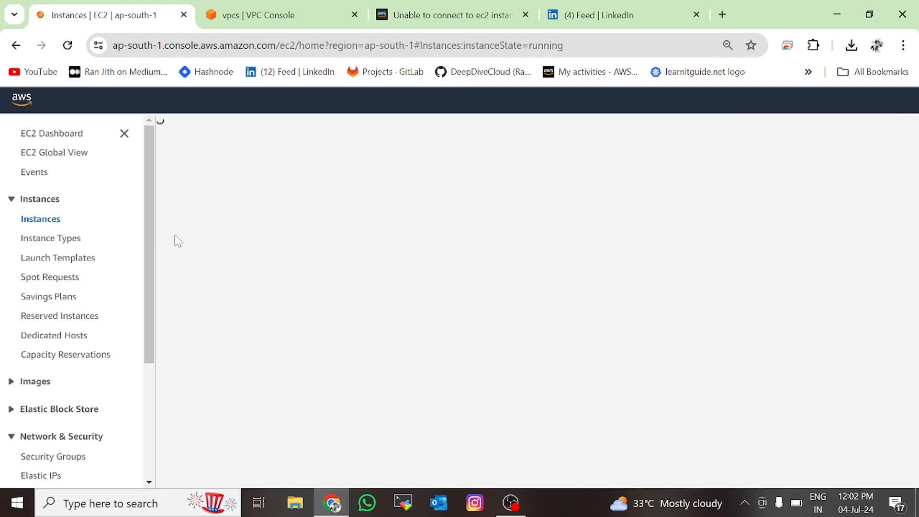
Check the status check of the test-server instance in the list and open the instance's details.
{"action": "left_click_drag", "start_coordinate": [242, 240], "coordinate": [279, 242]}
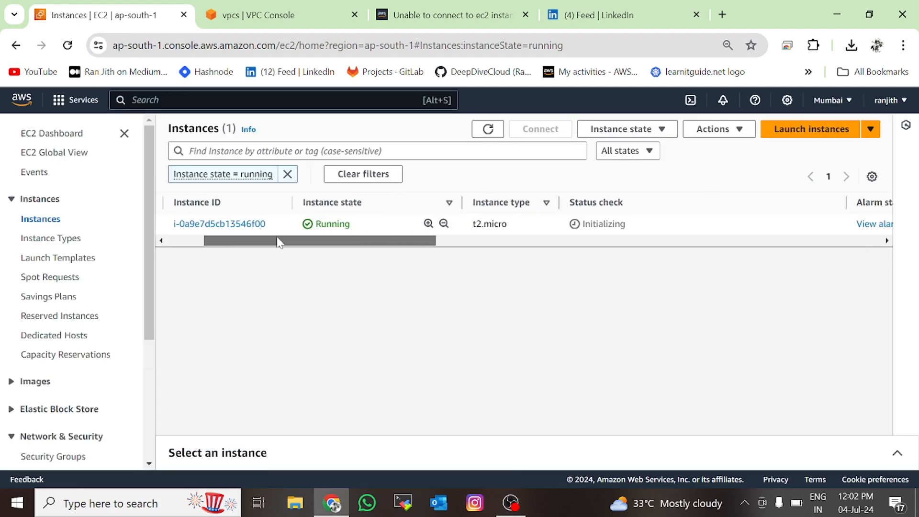
{"action": "left_click_drag", "start_coordinate": [566, 223], "coordinate": [647, 225]}
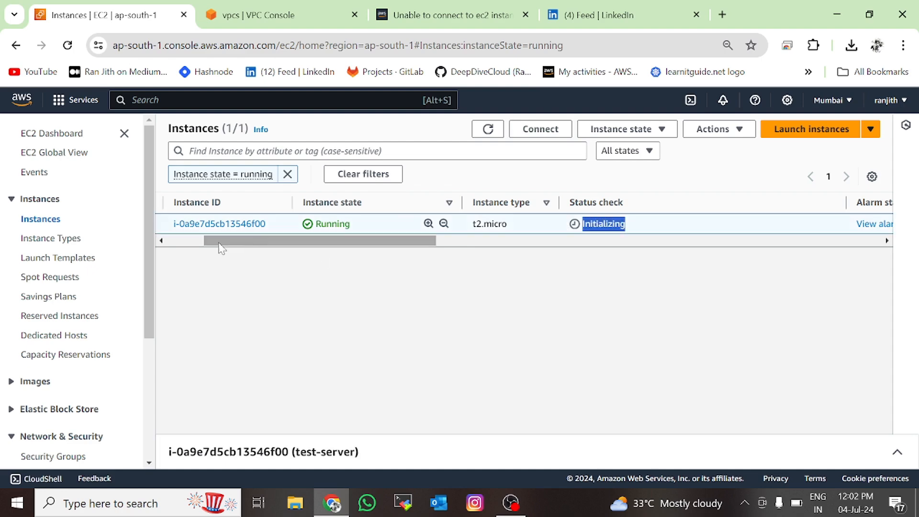
{"action": "left_click_drag", "start_coordinate": [220, 242], "coordinate": [183, 242]}
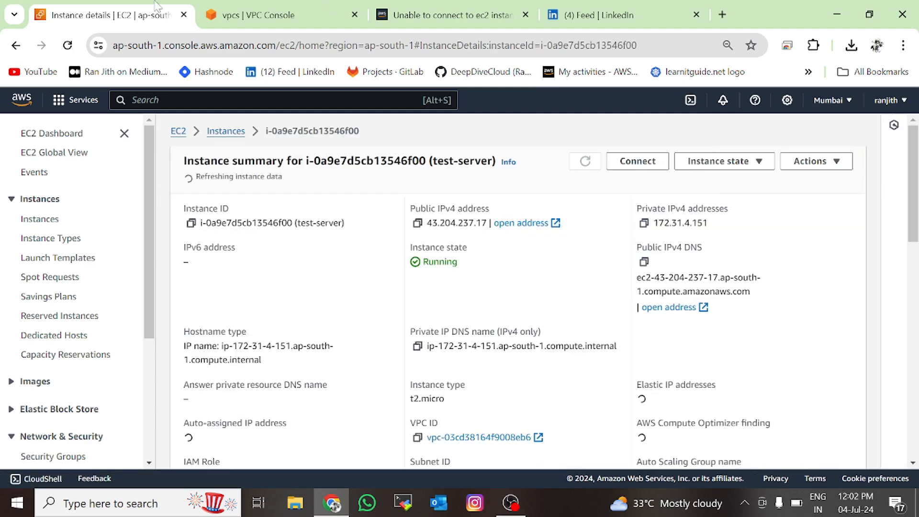
Review the test-server instance's summary, including its state and addresses, and its platform, AMI and key pair details.
{"action": "left_click", "coordinate": [375, 223]}
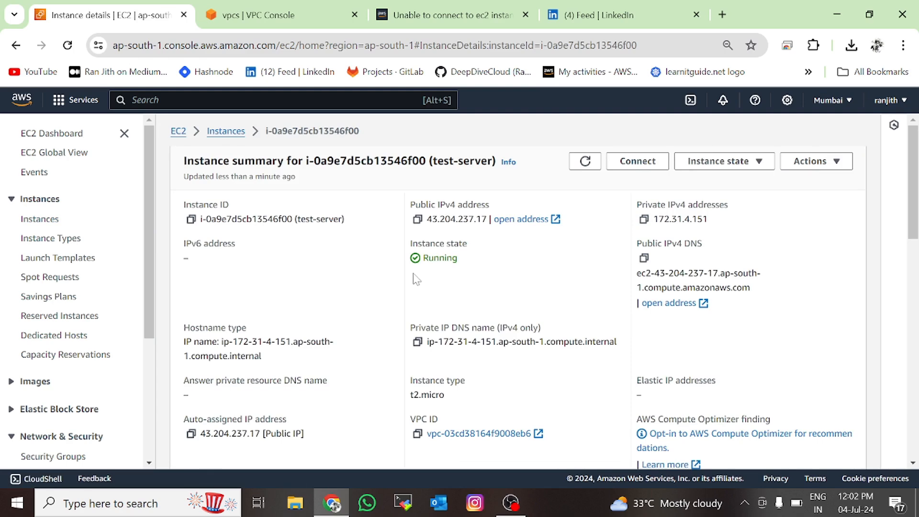
{"action": "left_click_drag", "start_coordinate": [429, 259], "coordinate": [465, 259]}
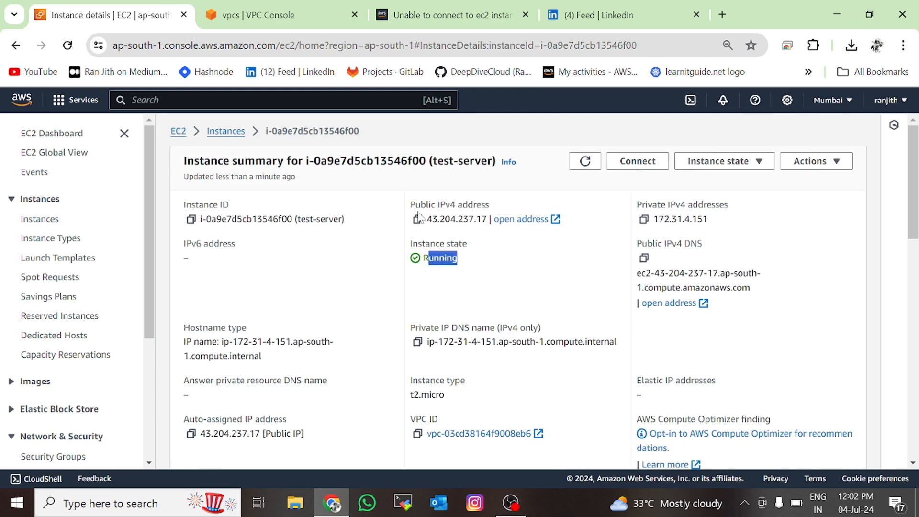
{"action": "scroll", "coordinate": [291, 318], "scroll_direction": "down", "scroll_amount": 5}
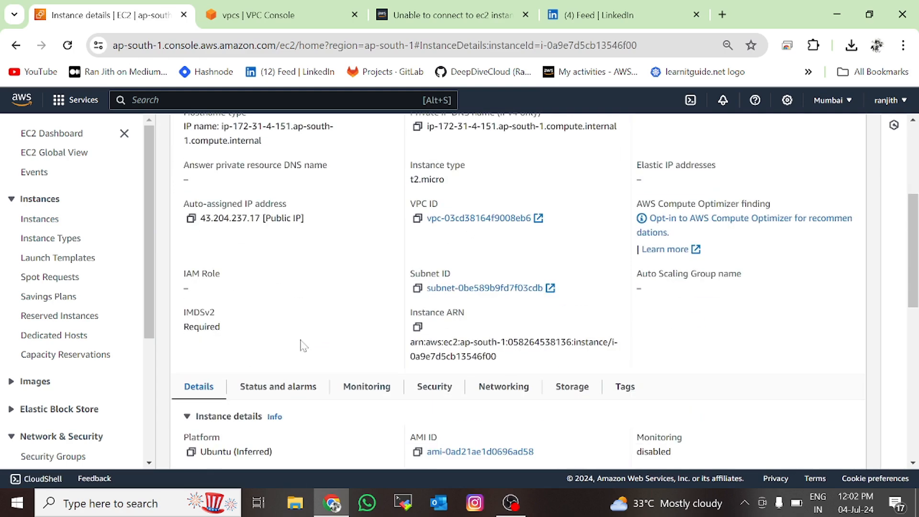
{"action": "scroll", "coordinate": [302, 345], "scroll_direction": "down", "scroll_amount": 5}
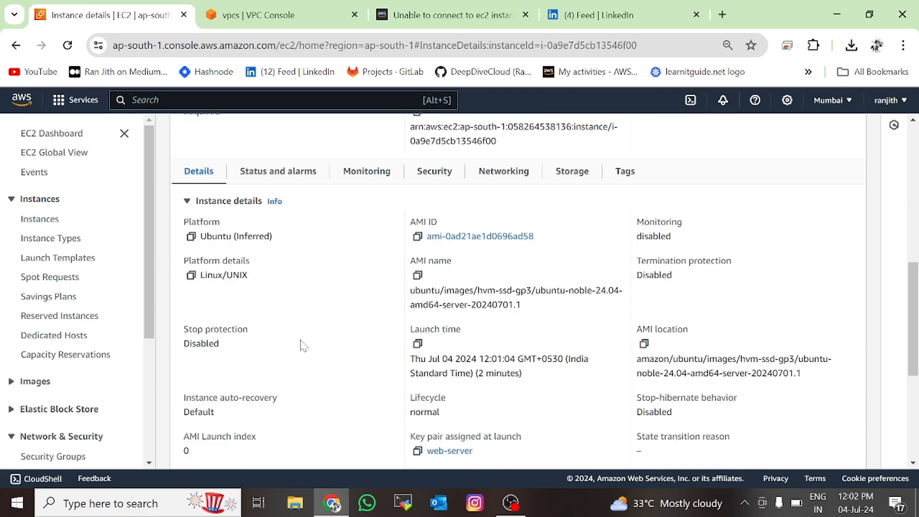
{"action": "scroll", "coordinate": [303, 345], "scroll_direction": "up", "scroll_amount": 6}
{"action": "scroll", "coordinate": [372, 351], "scroll_direction": "up", "scroll_amount": 2}
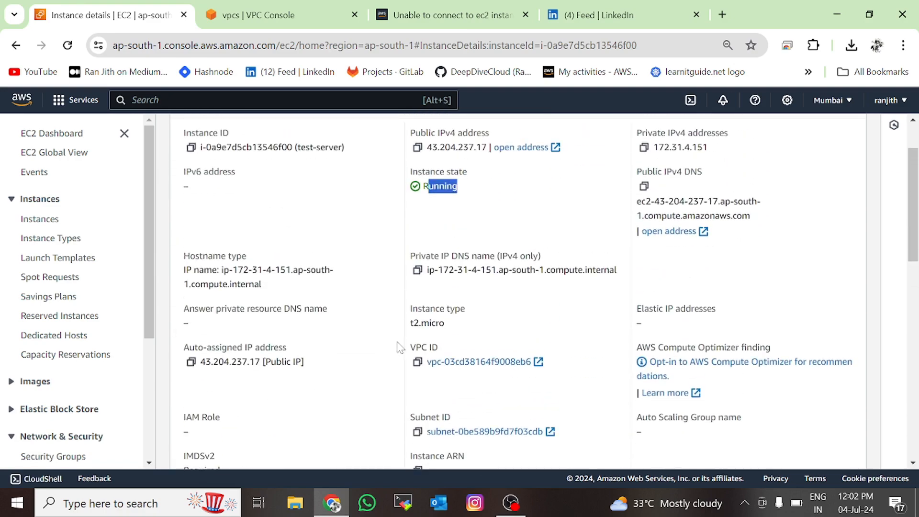
{"action": "scroll", "coordinate": [435, 288], "scroll_direction": "down", "scroll_amount": 6}
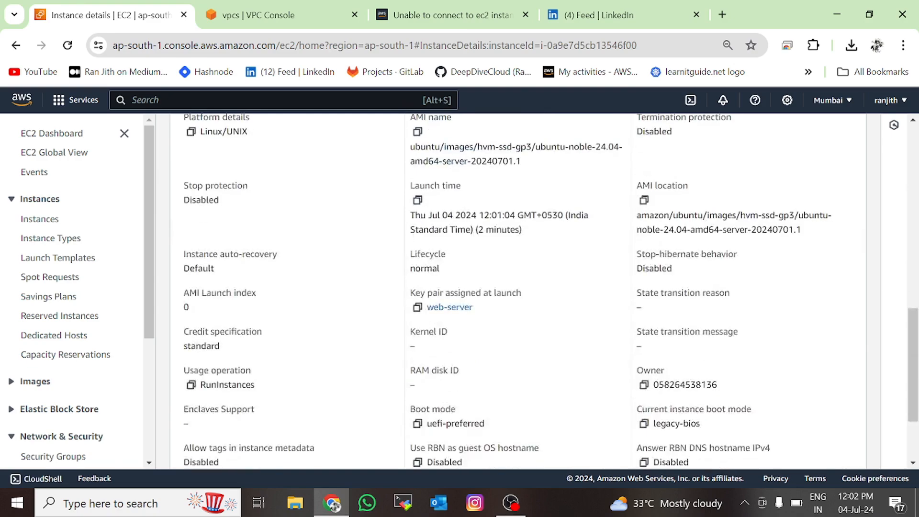
{"action": "scroll", "coordinate": [441, 390], "scroll_direction": "down", "scroll_amount": 2}
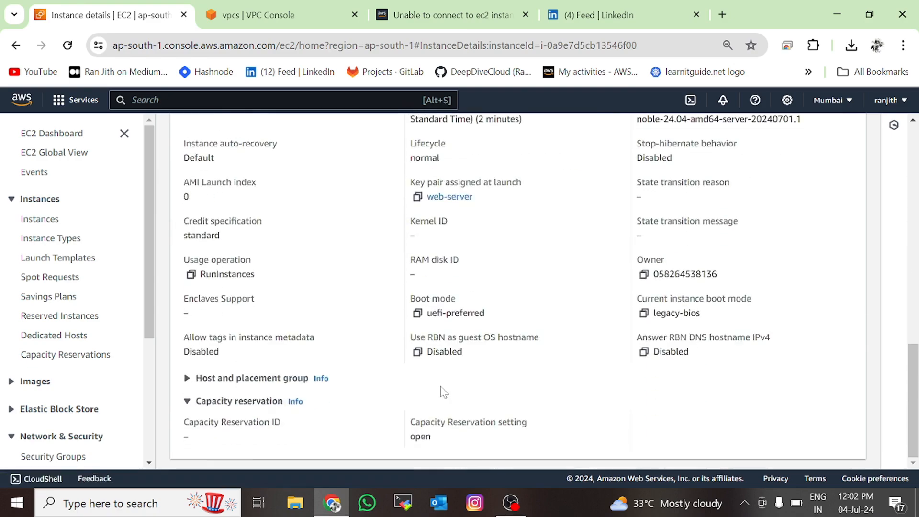
{"action": "scroll", "coordinate": [441, 390], "scroll_direction": "up", "scroll_amount": 8}
{"action": "scroll", "coordinate": [321, 327], "scroll_direction": "up", "scroll_amount": 2}
{"action": "scroll", "coordinate": [321, 326], "scroll_direction": "down", "scroll_amount": 6}
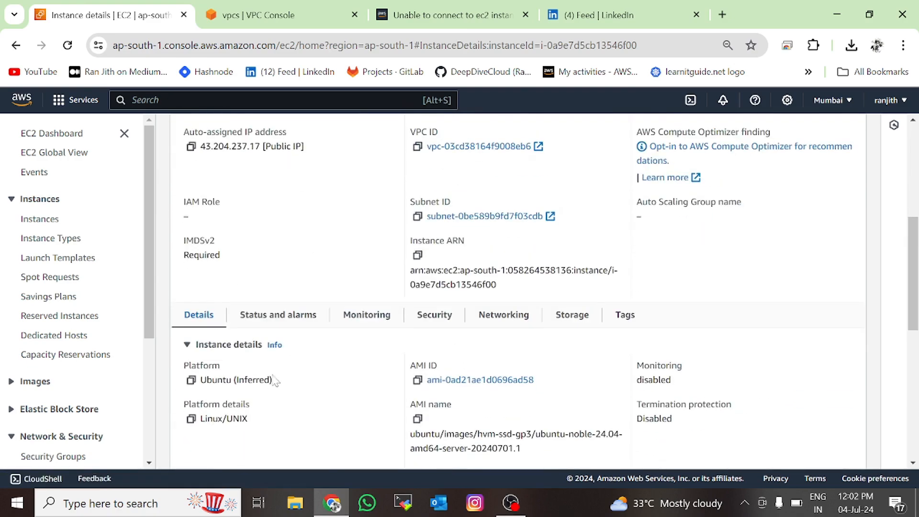
{"action": "scroll", "coordinate": [298, 372], "scroll_direction": "up", "scroll_amount": 4}
{"action": "scroll", "coordinate": [297, 372], "scroll_direction": "down", "scroll_amount": 4}
Examine the test-server's networking details, including its public DNS, VPC, subnet, availability zone and network interface.
{"action": "left_click", "coordinate": [501, 329]}
{"action": "scroll", "coordinate": [330, 390], "scroll_direction": "down", "scroll_amount": 4}
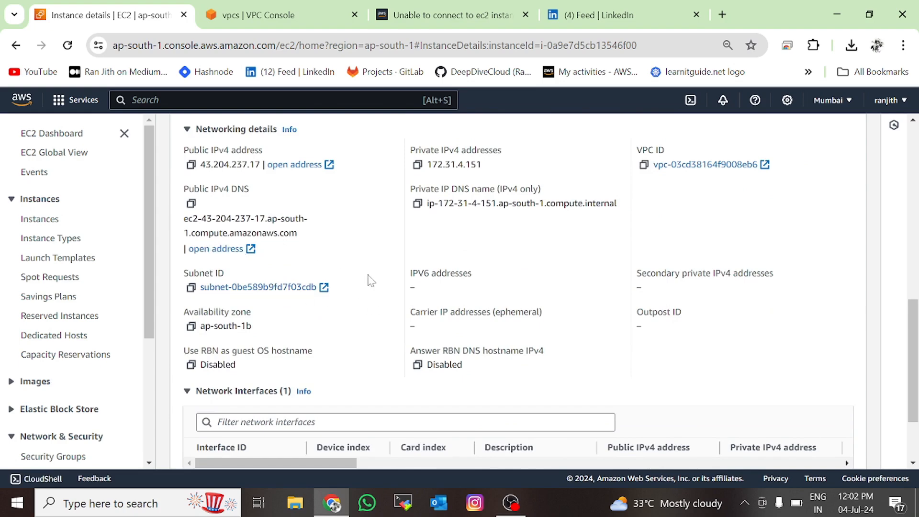
{"action": "scroll", "coordinate": [455, 309], "scroll_direction": "up", "scroll_amount": 3}
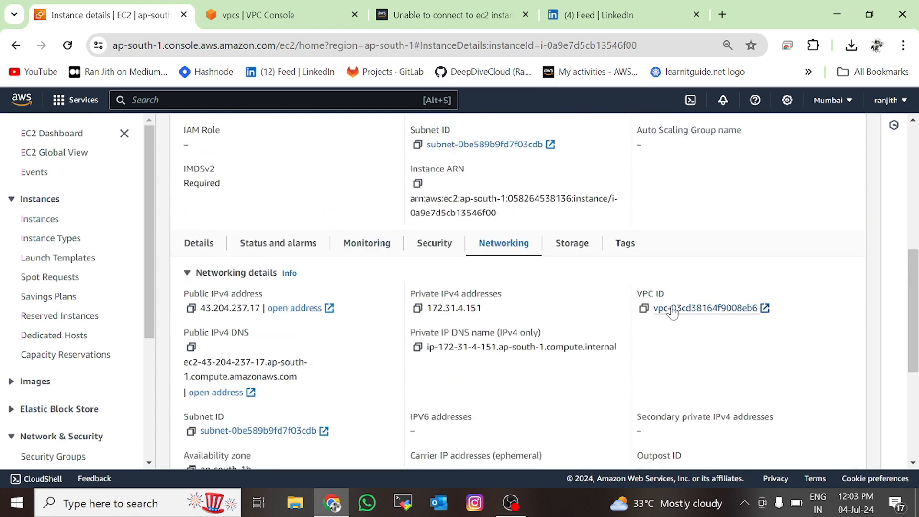
{"action": "scroll", "coordinate": [623, 335], "scroll_direction": "down", "scroll_amount": 3}
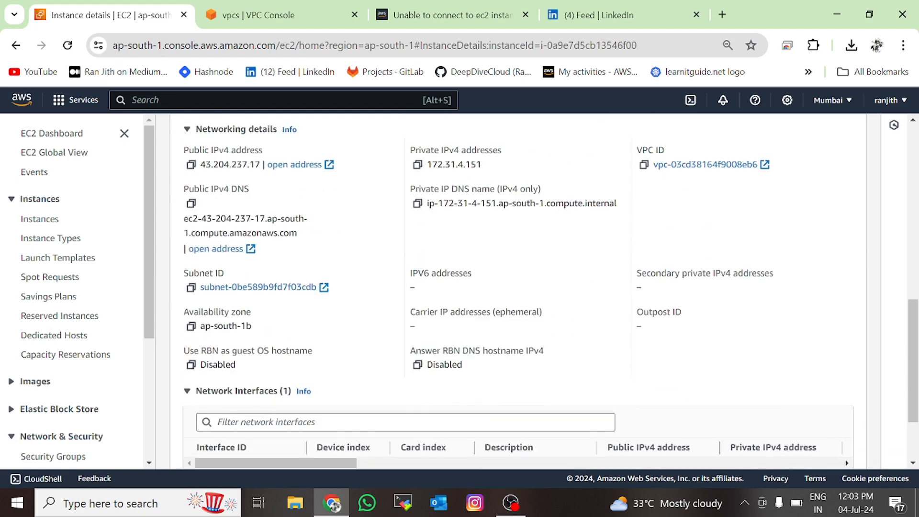
{"action": "left_click_drag", "start_coordinate": [183, 221], "coordinate": [309, 239]}
{"action": "left_click", "coordinate": [366, 286]}
{"action": "scroll", "coordinate": [345, 326], "scroll_direction": "down", "scroll_amount": 2}
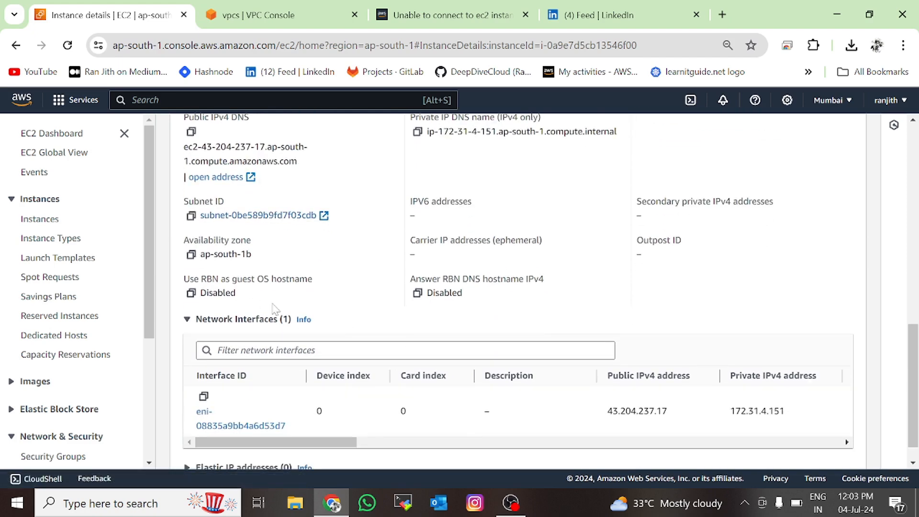
{"action": "scroll", "coordinate": [461, 349], "scroll_direction": "down", "scroll_amount": 1}
{"action": "scroll", "coordinate": [455, 370], "scroll_direction": "up", "scroll_amount": 3}
{"action": "scroll", "coordinate": [445, 368], "scroll_direction": "up", "scroll_amount": 5}
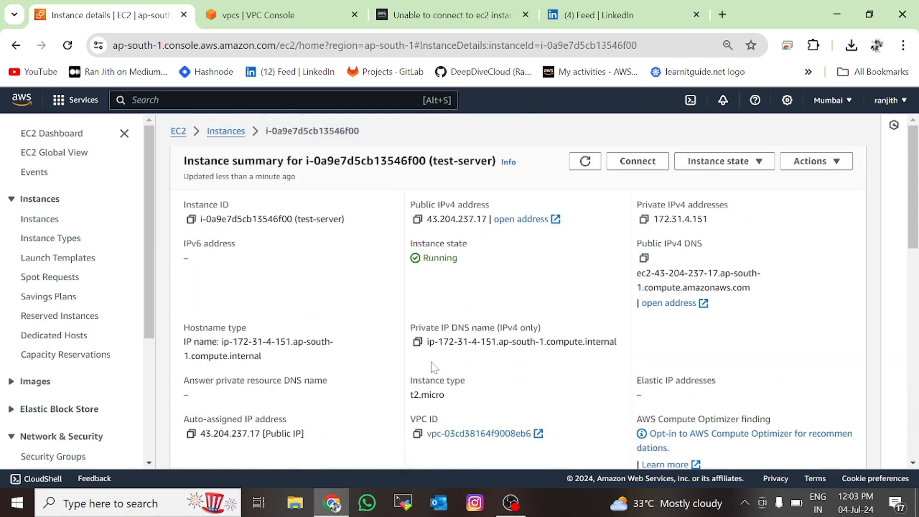
Open the connection options for the test-server and review the EC2 Instance Connect settings and subnet notice.
{"action": "left_click", "coordinate": [663, 166]}
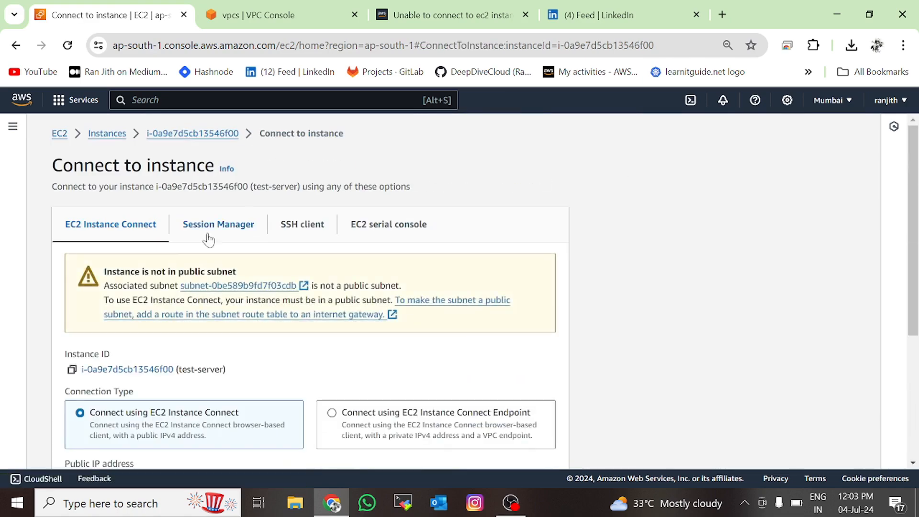
{"action": "scroll", "coordinate": [139, 296], "scroll_direction": "down", "scroll_amount": 5}
{"action": "scroll", "coordinate": [138, 298], "scroll_direction": "up", "scroll_amount": 3}
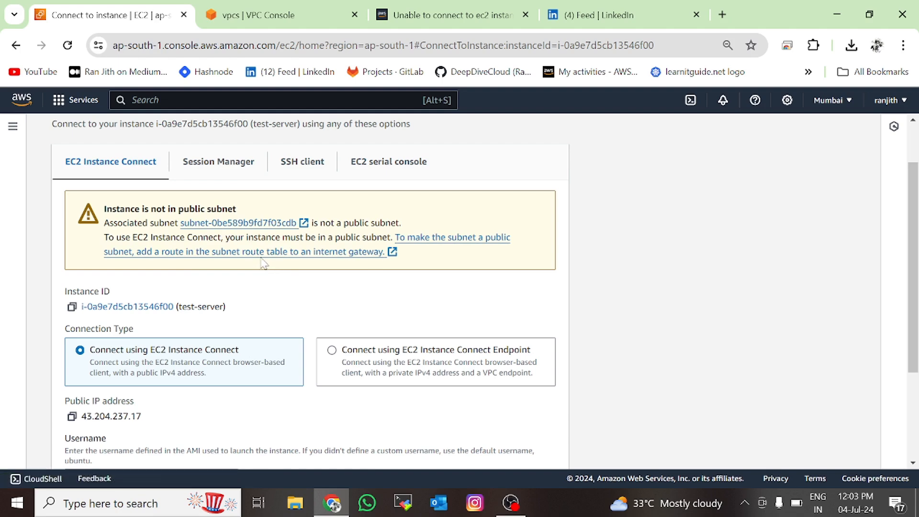
Open VPC vpc-03cd38164f9008eb6 and examine its resource map for subnets, route tables and network connections.
{"action": "left_click", "coordinate": [255, 225]}
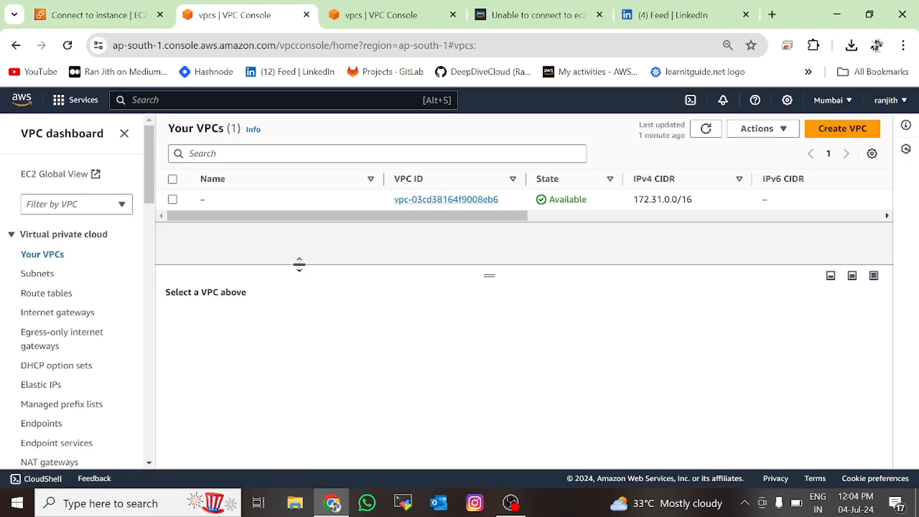
{"action": "left_click", "coordinate": [455, 201]}
{"action": "scroll", "coordinate": [291, 366], "scroll_direction": "down", "scroll_amount": 5}
{"action": "scroll", "coordinate": [291, 371], "scroll_direction": "up", "scroll_amount": 3}
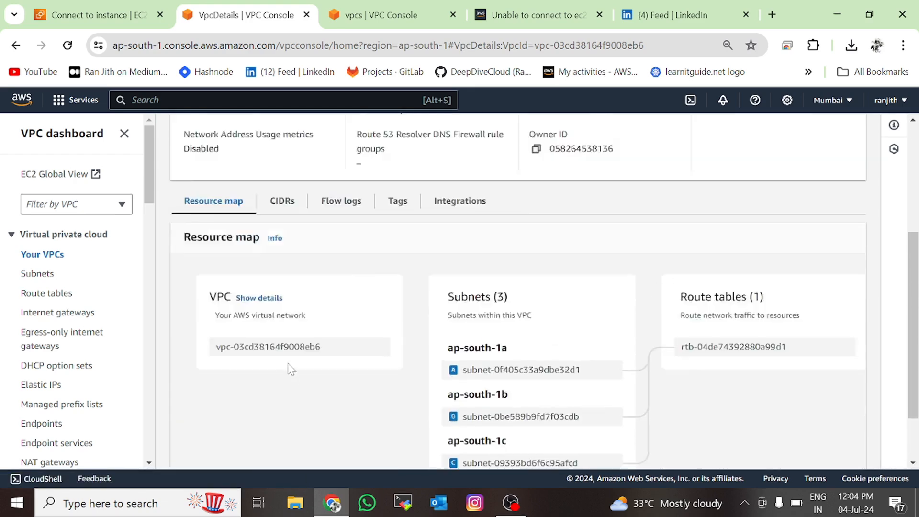
{"action": "scroll", "coordinate": [374, 394], "scroll_direction": "down", "scroll_amount": 3}
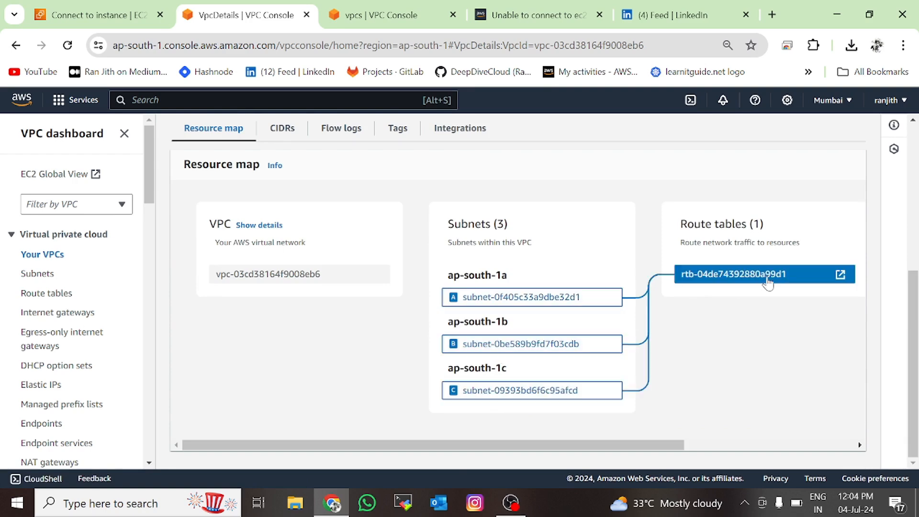
{"action": "left_click_drag", "start_coordinate": [518, 445], "coordinate": [687, 451]}
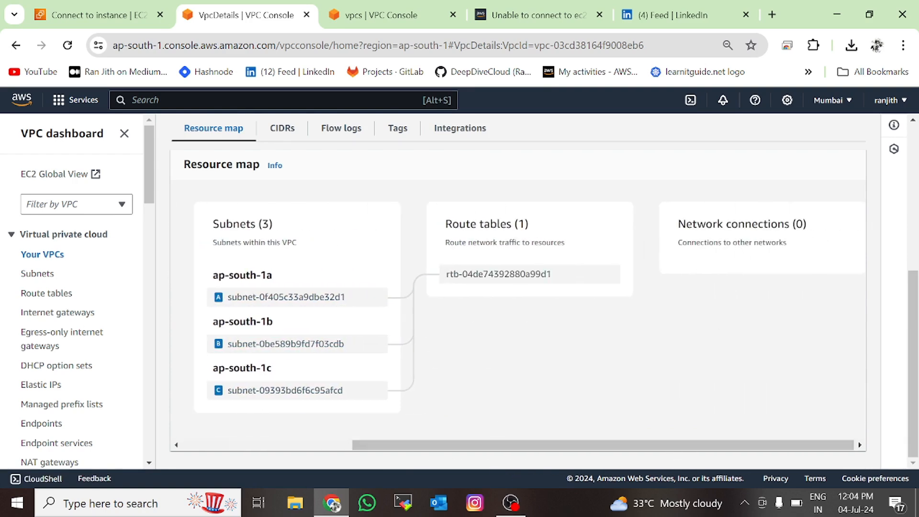
{"action": "left_click_drag", "start_coordinate": [675, 223], "coordinate": [832, 253]}
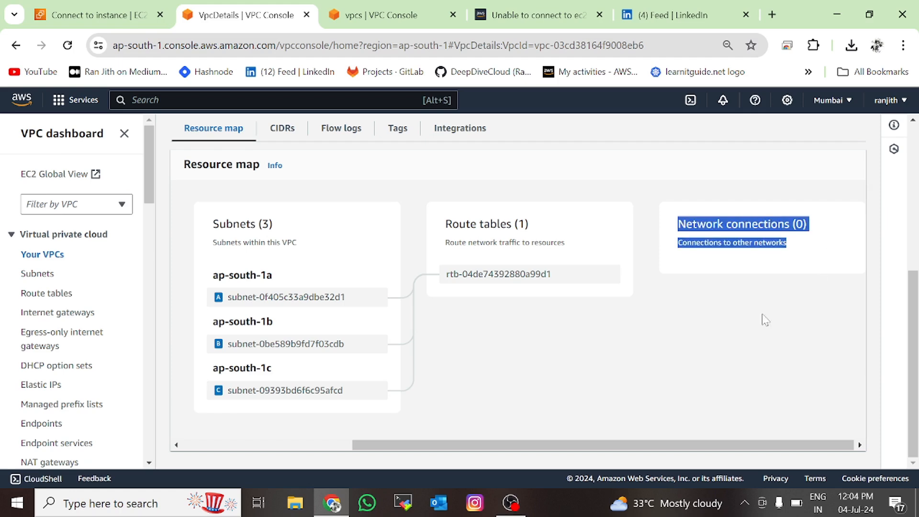
{"action": "left_click", "coordinate": [693, 352]}
Return to the test-server's connection page and try to connect through EC2 Instance Connect with the username ubuntu.
{"action": "left_click", "coordinate": [363, 14]}
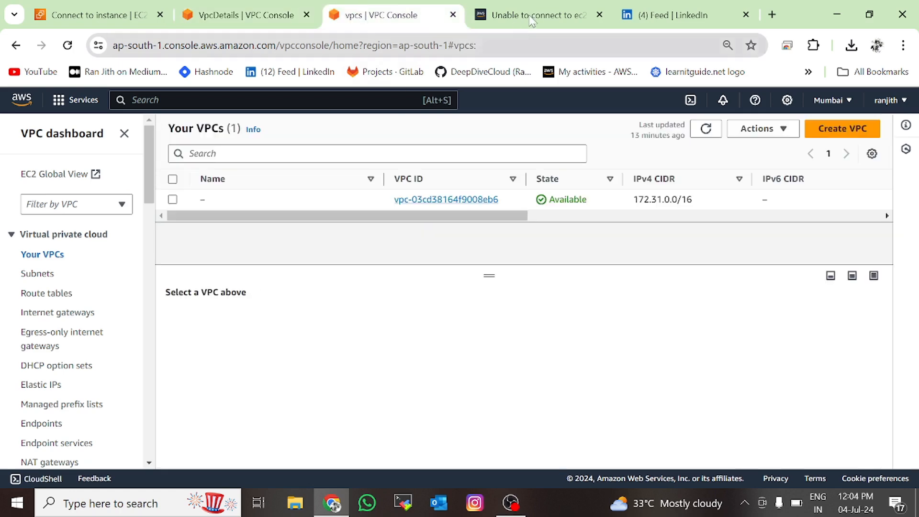
{"action": "left_click", "coordinate": [230, 16]}
{"action": "left_click", "coordinate": [96, 15]}
{"action": "scroll", "coordinate": [160, 359], "scroll_direction": "down", "scroll_amount": 3}
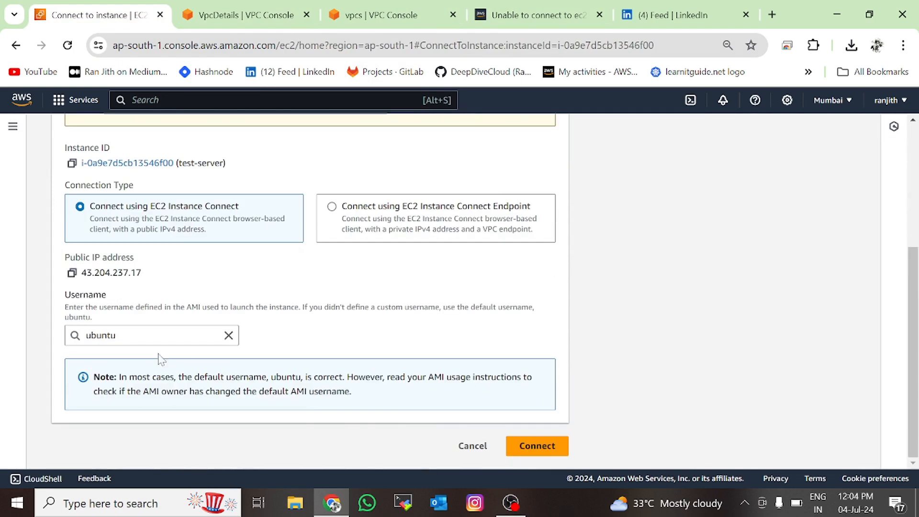
{"action": "left_click", "coordinate": [529, 445]}
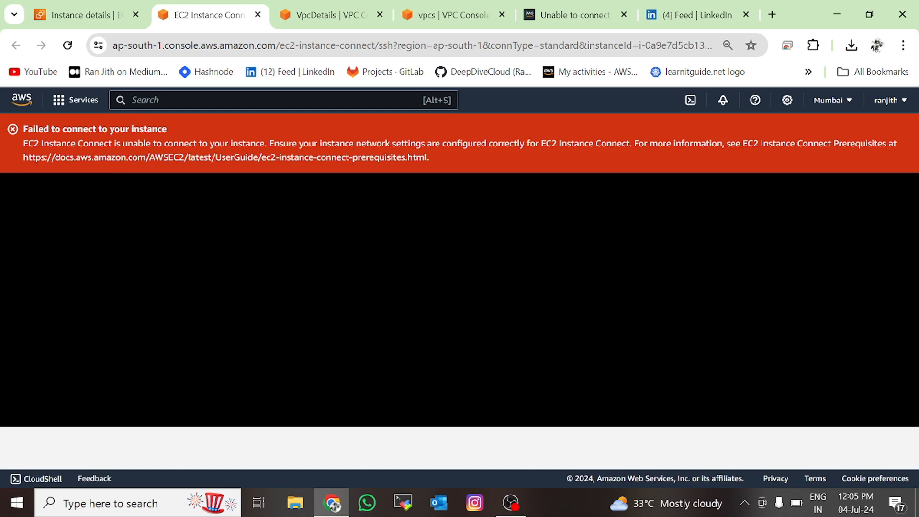
Read the message shown in the EC2 Instance Connect session about the instance's network settings.
{"action": "left_click_drag", "start_coordinate": [23, 129], "coordinate": [170, 148]}
{"action": "left_click", "coordinate": [109, 176]}
{"action": "left_click_drag", "start_coordinate": [265, 143], "coordinate": [539, 172]}
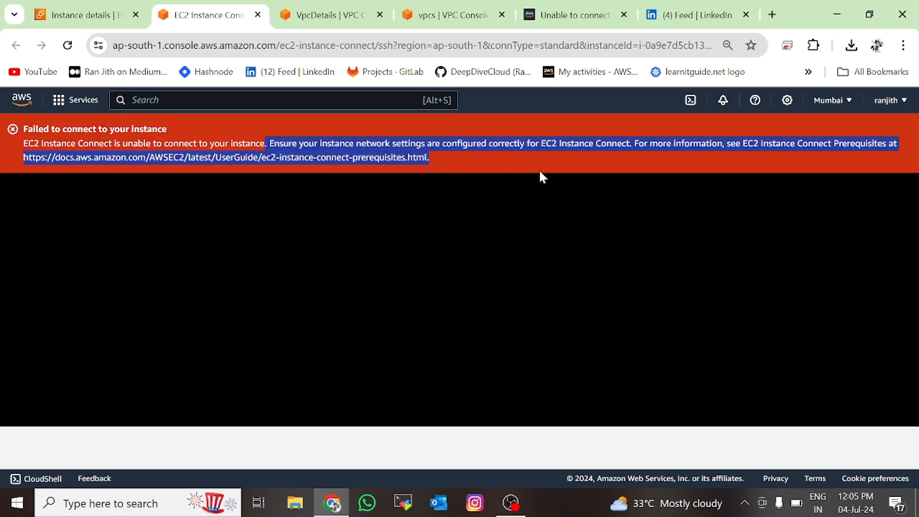
{"action": "left_click", "coordinate": [338, 158]}
Reopen the test-server's connection options and read the notice about its subnet and the public subnet requirement.
{"action": "left_click", "coordinate": [98, 8]}
{"action": "scroll", "coordinate": [431, 288], "scroll_direction": "up", "scroll_amount": 5}
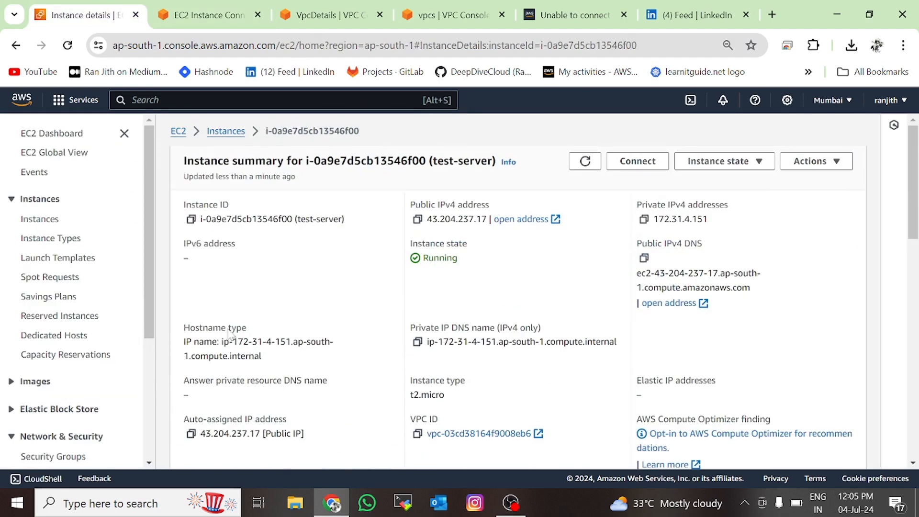
{"action": "left_click", "coordinate": [636, 158]}
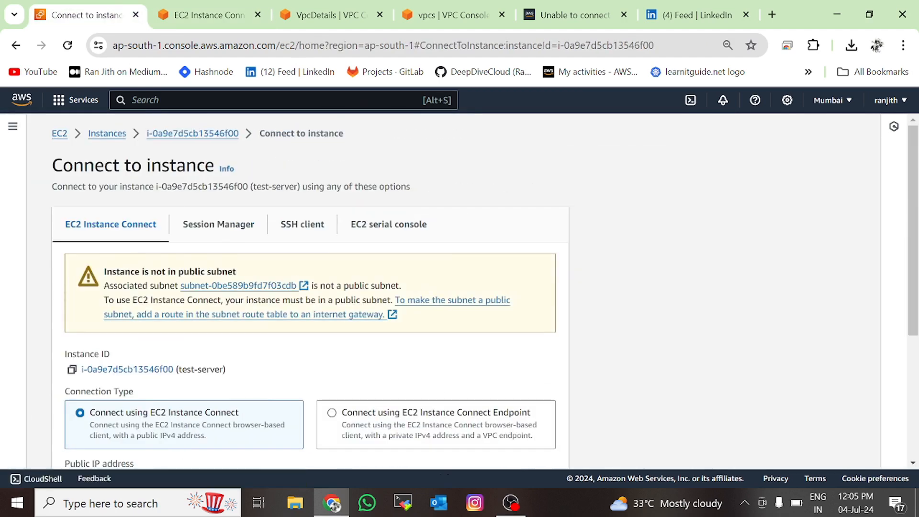
{"action": "left_click_drag", "start_coordinate": [105, 286], "coordinate": [127, 285]}
{"action": "left_click_drag", "start_coordinate": [222, 286], "coordinate": [402, 293]}
{"action": "left_click_drag", "start_coordinate": [103, 300], "coordinate": [399, 300]}
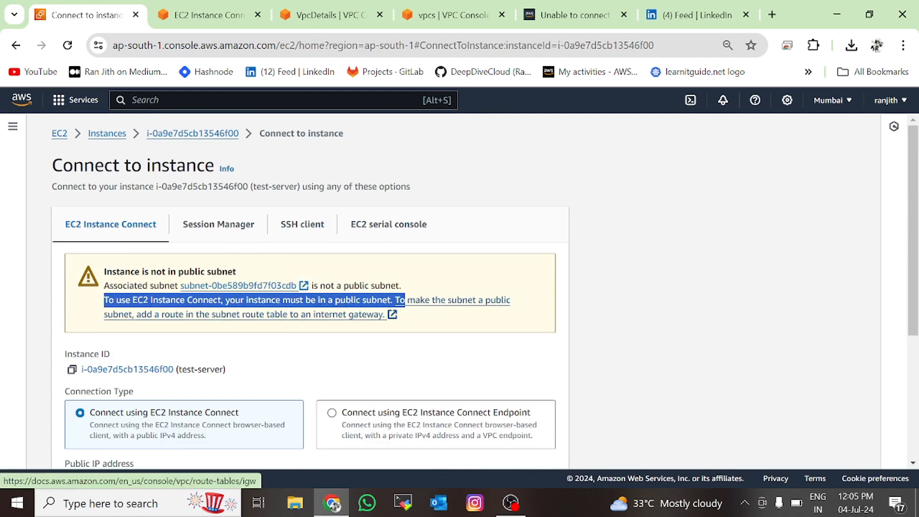
Open the linked AWS guide on making a subnet public and read the section on routing to an internet gateway.
{"action": "left_click", "coordinate": [362, 315]}
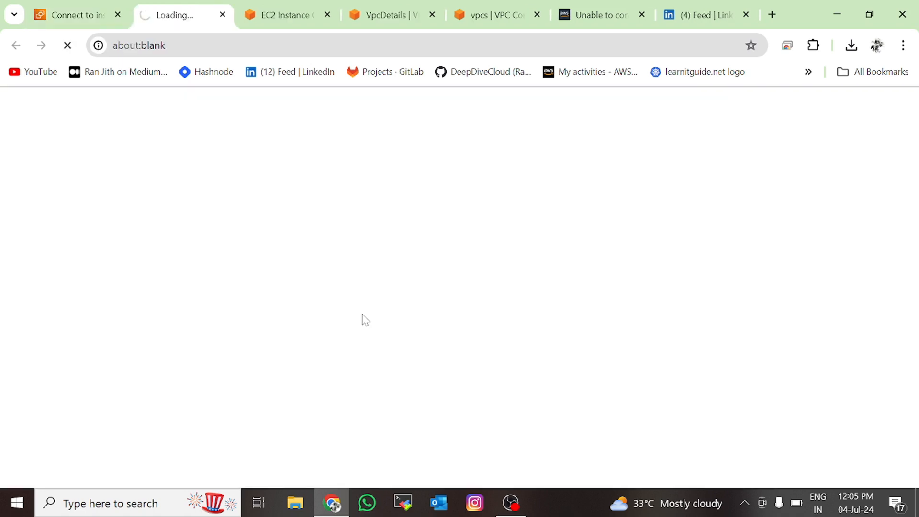
{"action": "left_click", "coordinate": [69, 9]}
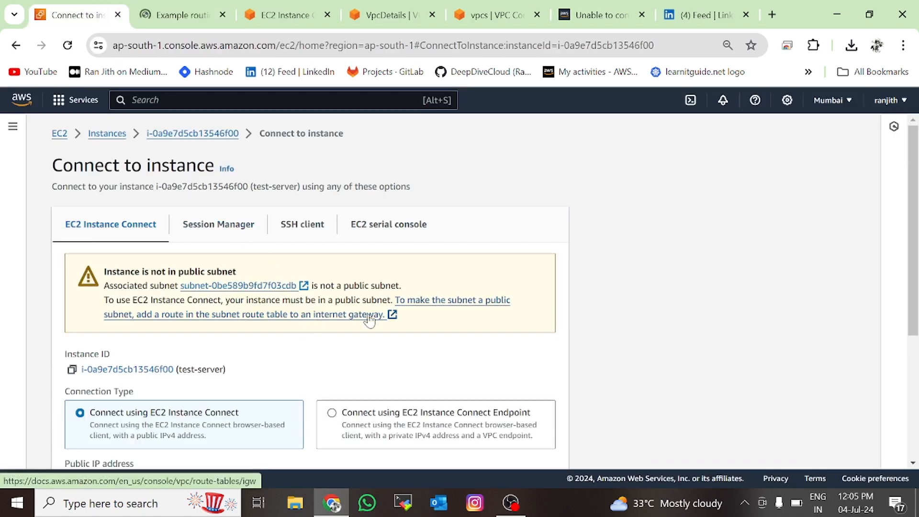
{"action": "left_click_drag", "start_coordinate": [407, 320], "coordinate": [315, 316]}
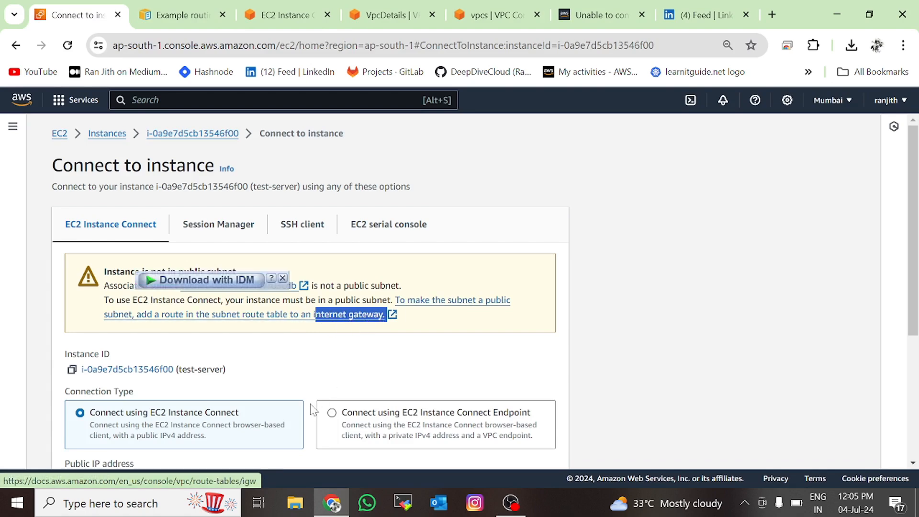
{"action": "left_click", "coordinate": [210, 15]}
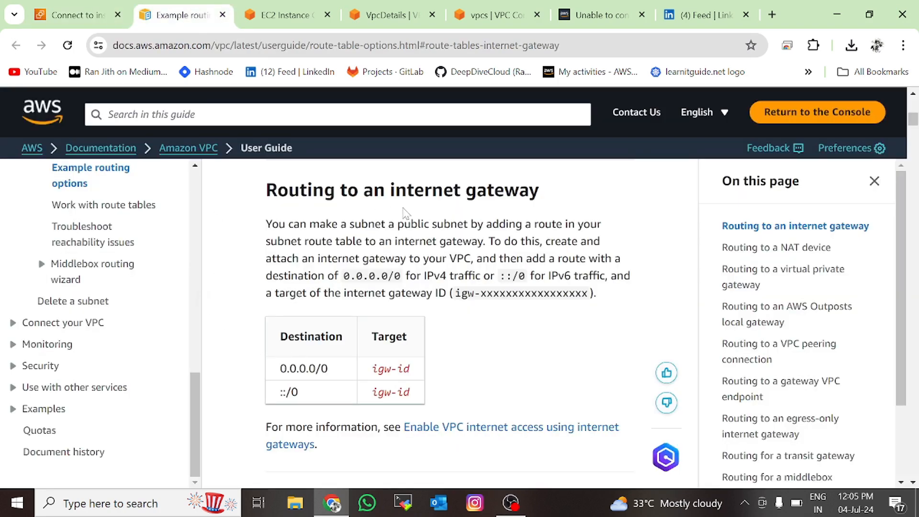
{"action": "left_click_drag", "start_coordinate": [371, 368], "coordinate": [430, 373]}
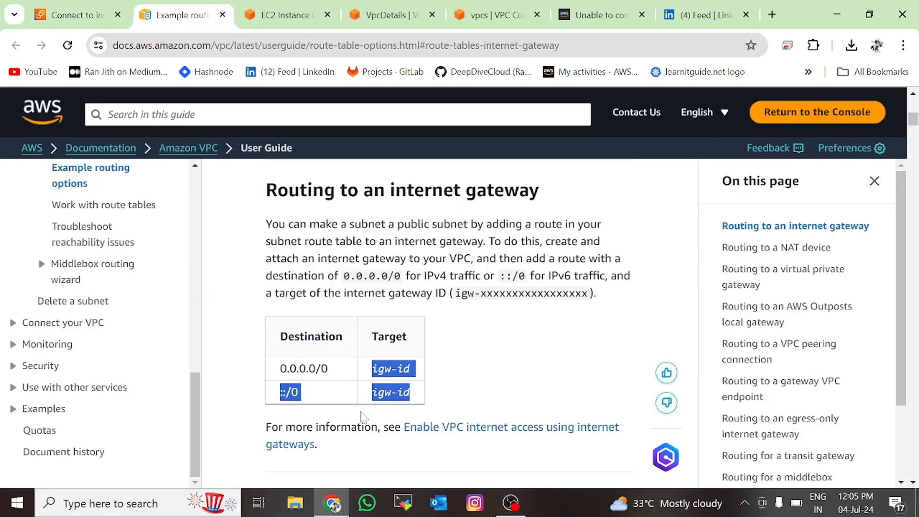
{"action": "scroll", "coordinate": [356, 360], "scroll_direction": "up", "scroll_amount": 2}
{"action": "scroll", "coordinate": [330, 362], "scroll_direction": "down", "scroll_amount": 2}
{"action": "left_click", "coordinate": [254, 190]}
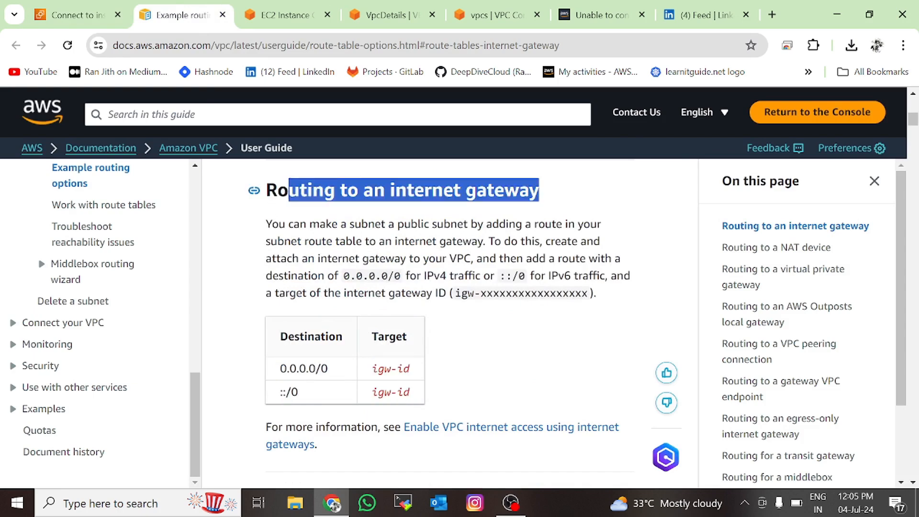
Return to the VPC console and open the list of internet gateways.
{"action": "left_click", "coordinate": [387, 15]}
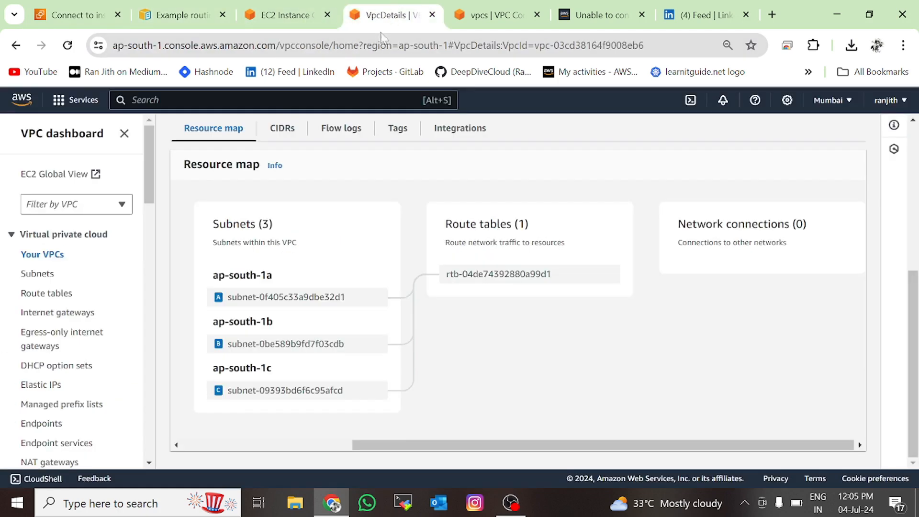
{"action": "left_click", "coordinate": [45, 313]}
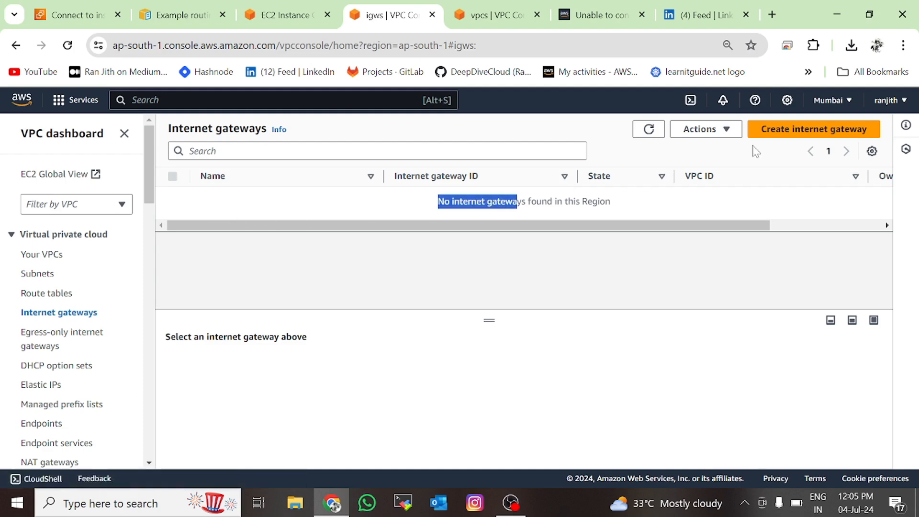
Create an internet gateway with the name tag igw.
{"action": "left_click", "coordinate": [813, 129]}
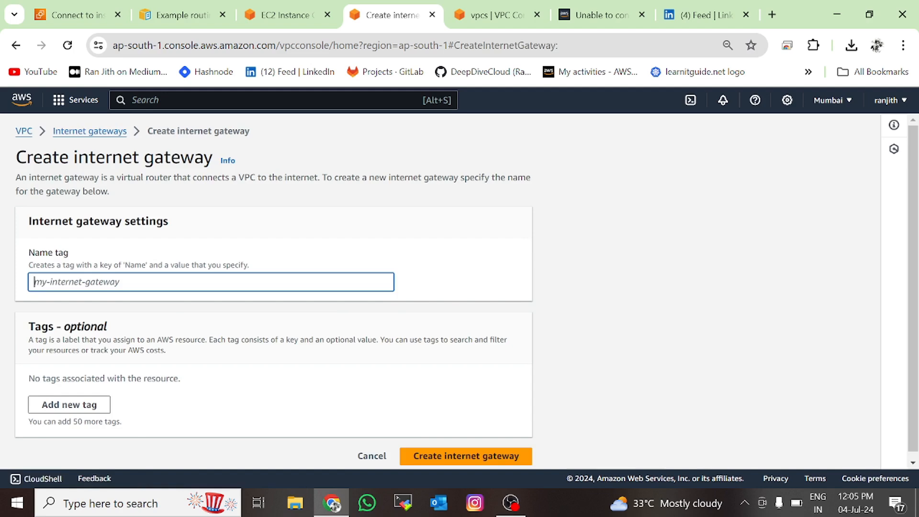
{"action": "type", "text": "igw"}
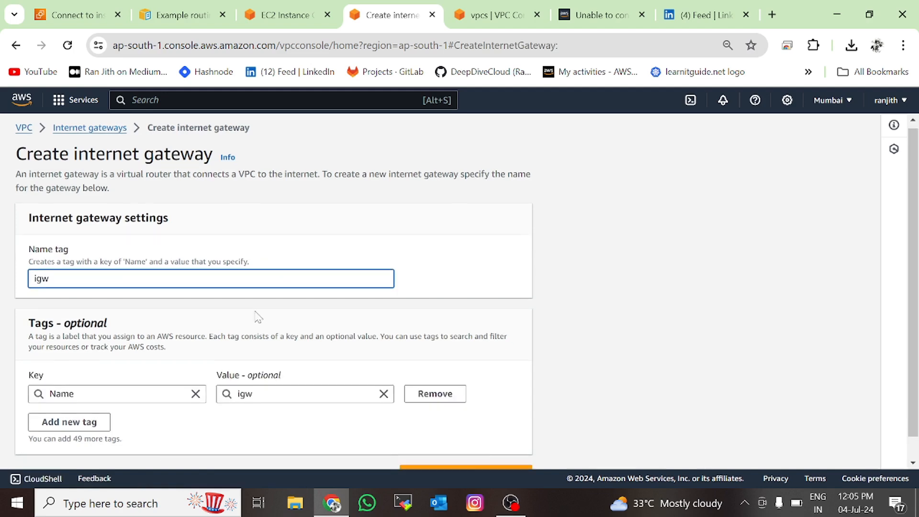
{"action": "scroll", "coordinate": [427, 430], "scroll_direction": "down", "scroll_amount": 1}
{"action": "left_click", "coordinate": [464, 452]}
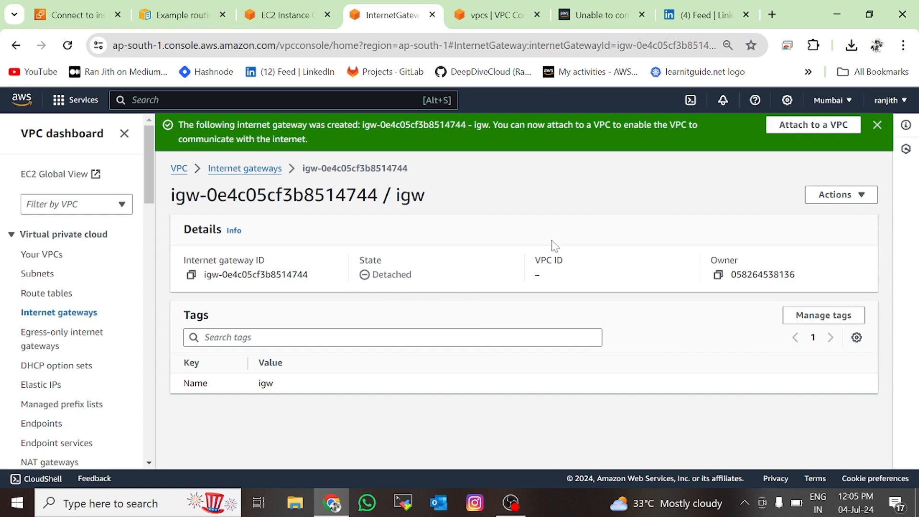
Attach the new igw internet gateway to the VPC vpc-03cd38164f9008eb6.
{"action": "left_click", "coordinate": [858, 196]}
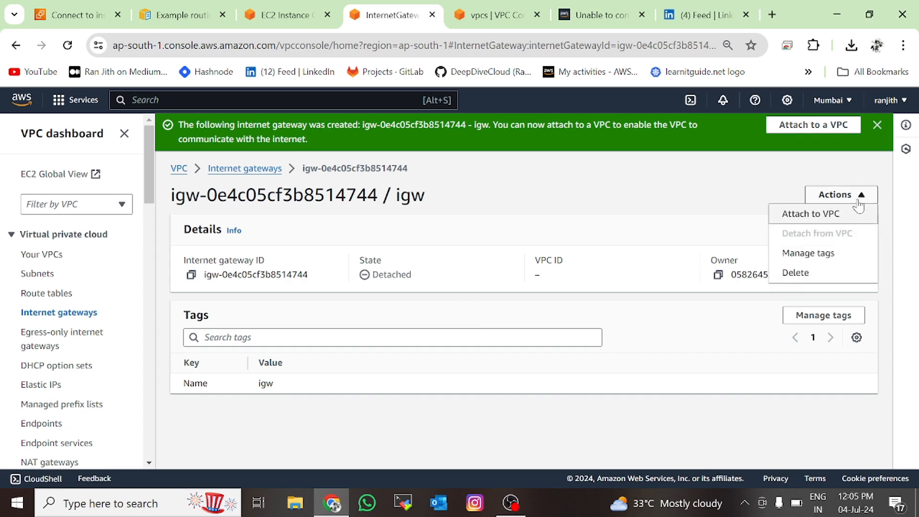
{"action": "left_click", "coordinate": [841, 215]}
{"action": "left_click", "coordinate": [259, 262]}
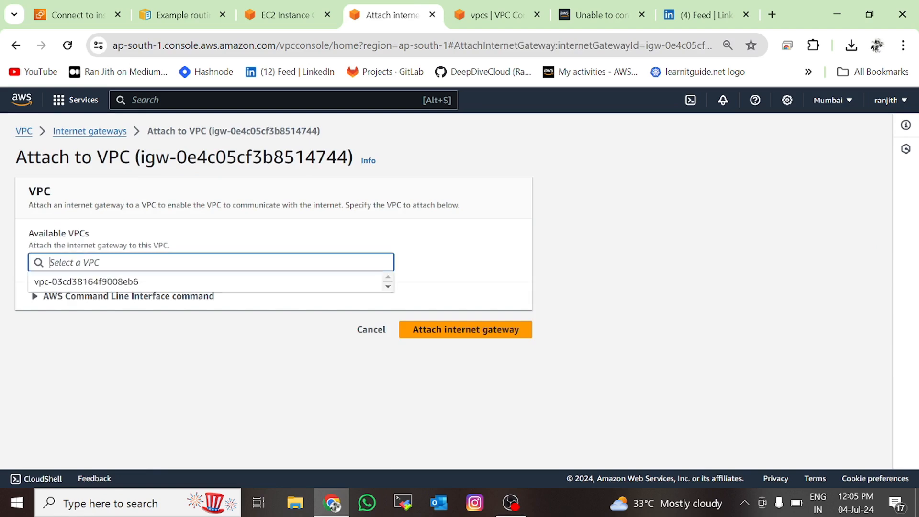
{"action": "left_click", "coordinate": [199, 286]}
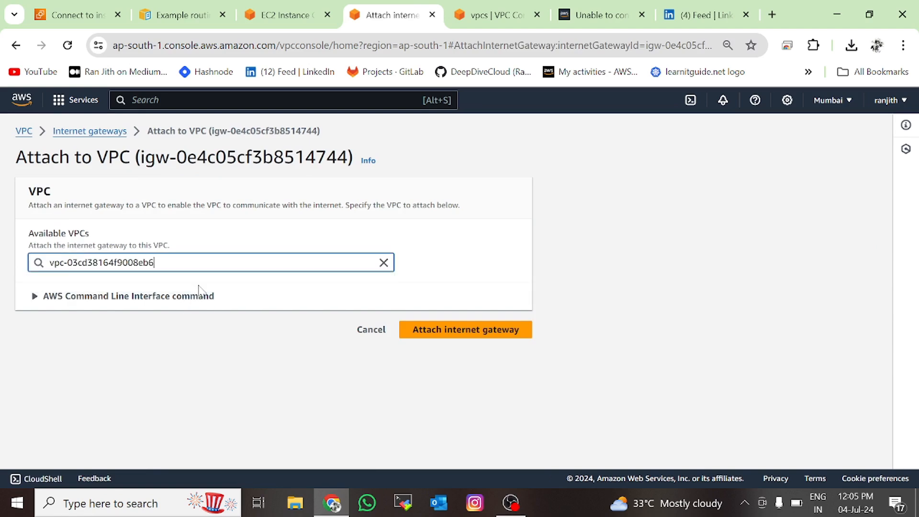
{"action": "left_click", "coordinate": [453, 331]}
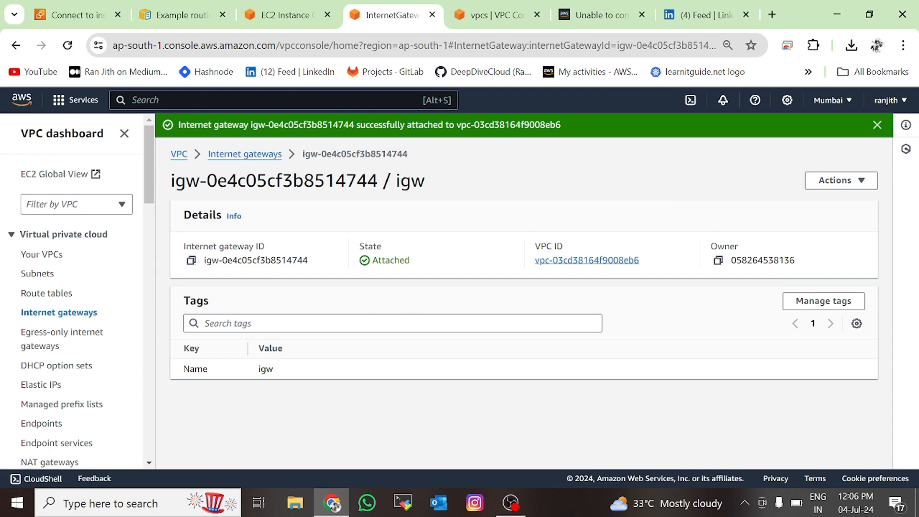
Open the attached VPC's resource map and examine how its subnets, route table and the igw gateway are connected.
{"action": "left_click", "coordinate": [559, 263]}
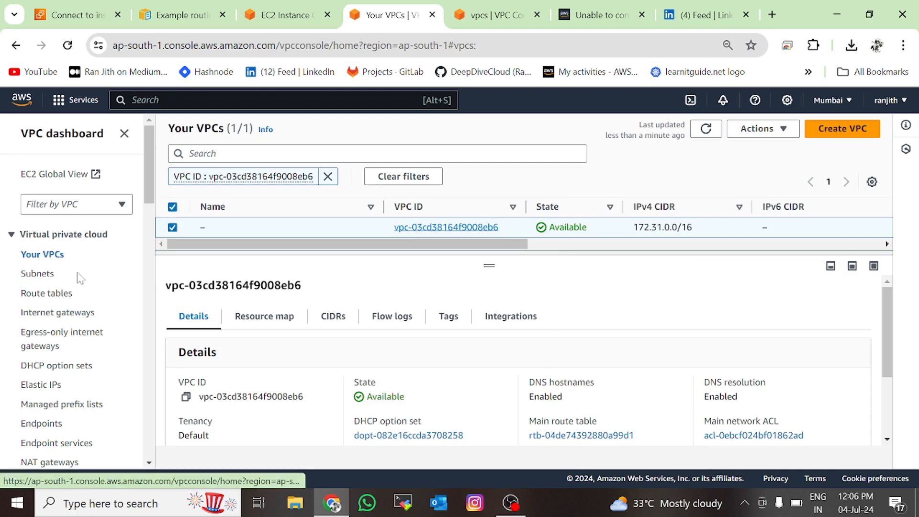
{"action": "left_click", "coordinate": [40, 255]}
{"action": "left_click", "coordinate": [271, 320]}
{"action": "scroll", "coordinate": [355, 415], "scroll_direction": "down", "scroll_amount": 5}
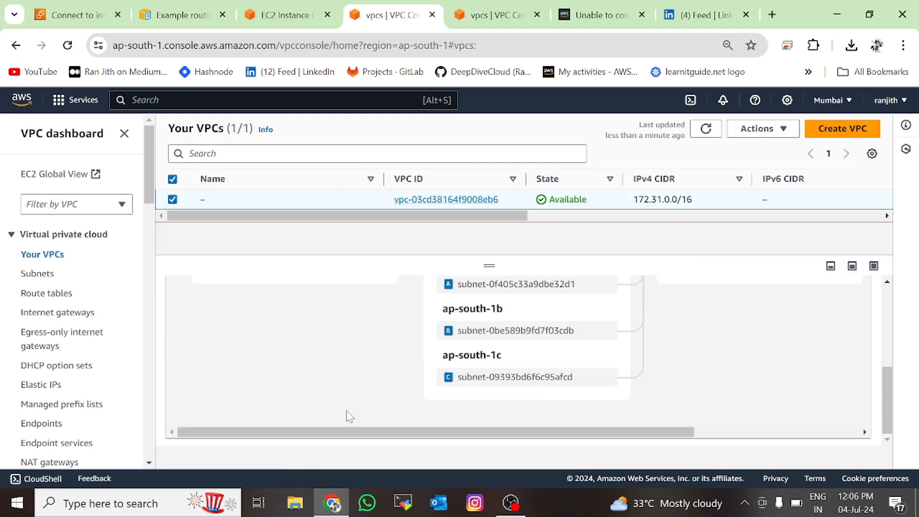
{"action": "scroll", "coordinate": [351, 431], "scroll_direction": "up", "scroll_amount": 3}
{"action": "scroll", "coordinate": [287, 407], "scroll_direction": "down", "scroll_amount": 3}
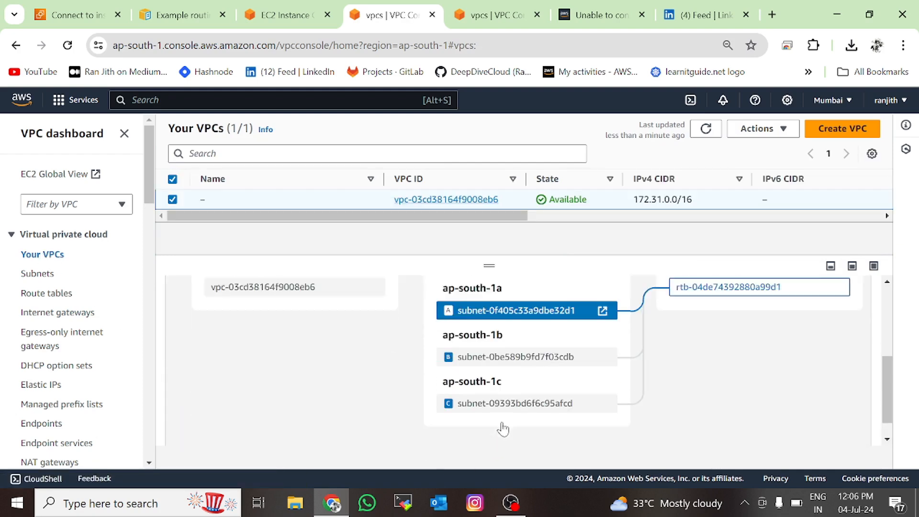
{"action": "left_click_drag", "start_coordinate": [480, 434], "coordinate": [634, 433]}
{"action": "scroll", "coordinate": [714, 389], "scroll_direction": "up", "scroll_amount": 5}
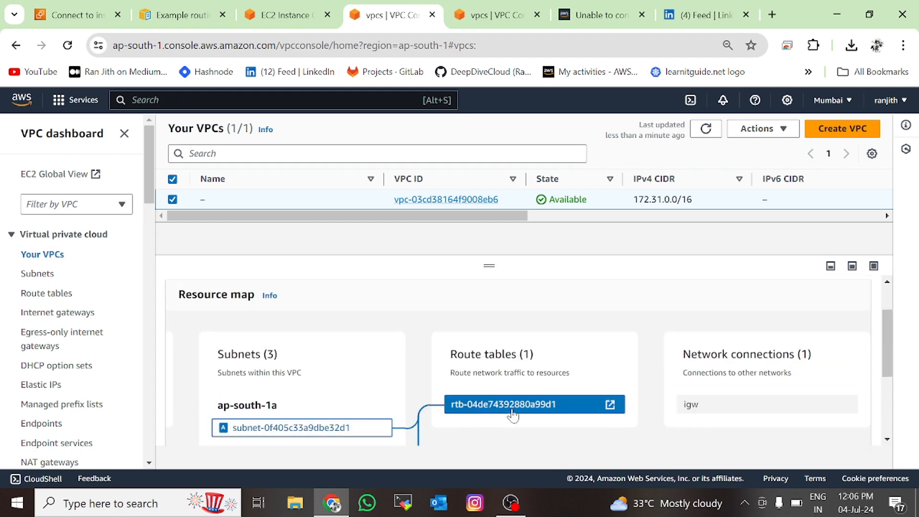
{"action": "scroll", "coordinate": [421, 415], "scroll_direction": "down", "scroll_amount": 1}
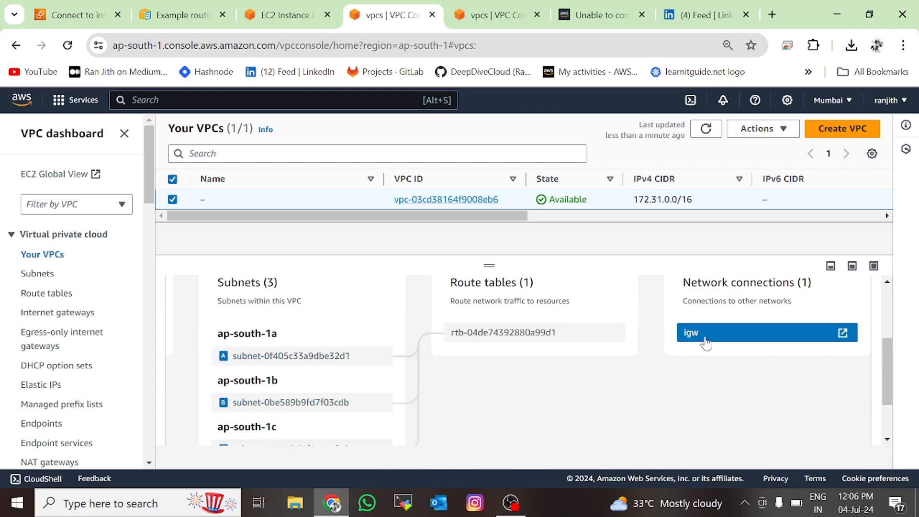
{"action": "left_click", "coordinate": [531, 340]}
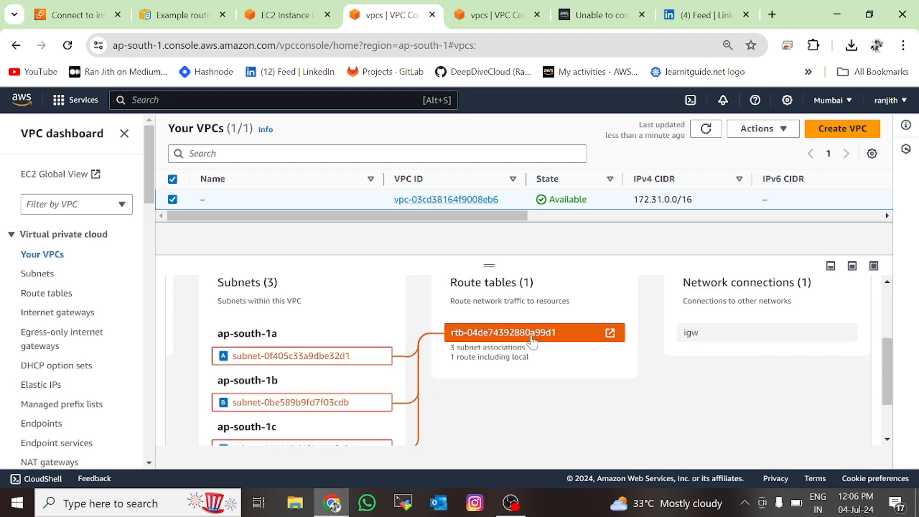
{"action": "double_click", "coordinate": [517, 338]}
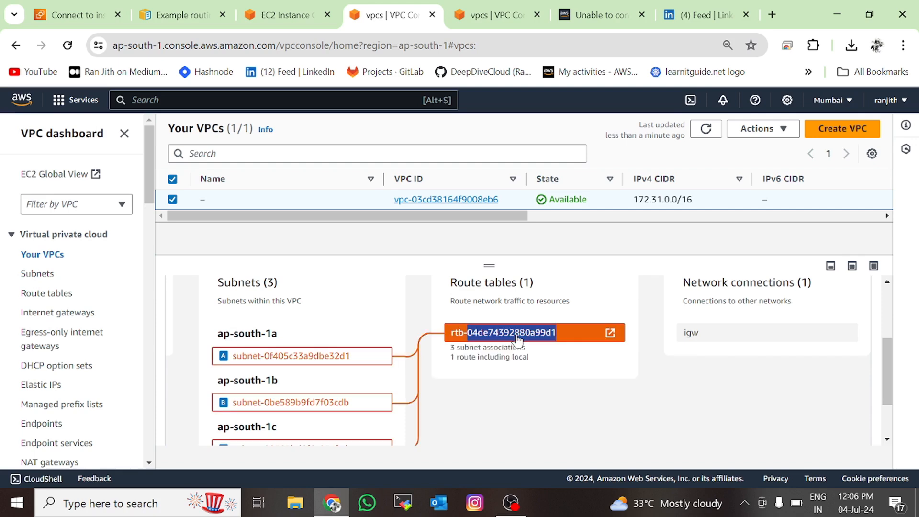
Open the details of route table rtb-04de74392880a99d1 and review its existing route's destination and target.
{"action": "left_click", "coordinate": [53, 299]}
{"action": "left_click", "coordinate": [445, 200]}
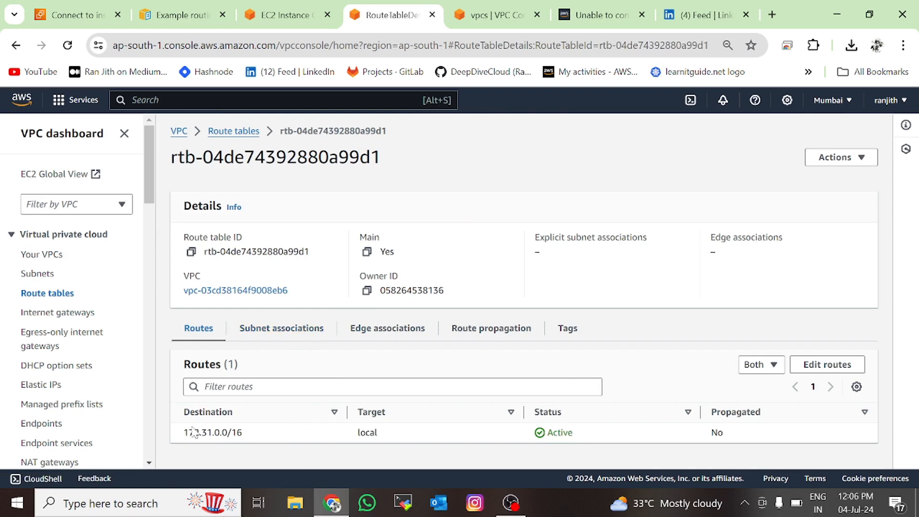
{"action": "left_click_drag", "start_coordinate": [211, 433], "coordinate": [282, 436]}
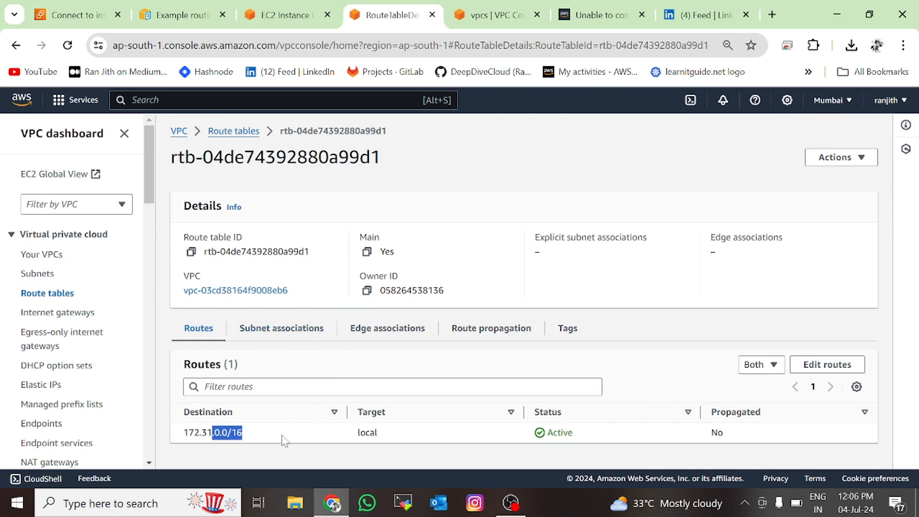
{"action": "left_click_drag", "start_coordinate": [339, 435], "coordinate": [704, 399]}
Add a route to the route table with destination 0.0.0.0/0 and the igw internet gateway as target, and save it.
{"action": "left_click", "coordinate": [828, 366]}
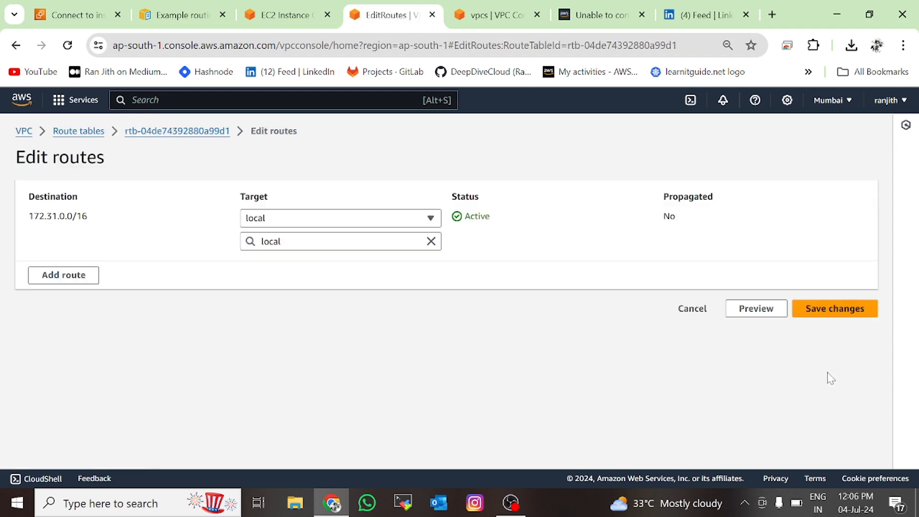
{"action": "left_click", "coordinate": [70, 277]}
{"action": "left_click", "coordinate": [105, 265]}
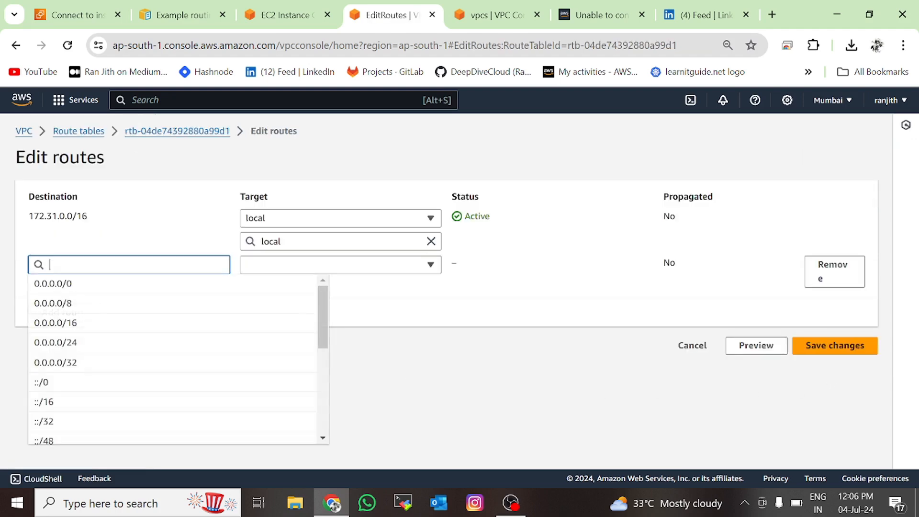
{"action": "left_click", "coordinate": [105, 287]}
{"action": "left_click", "coordinate": [295, 274]}
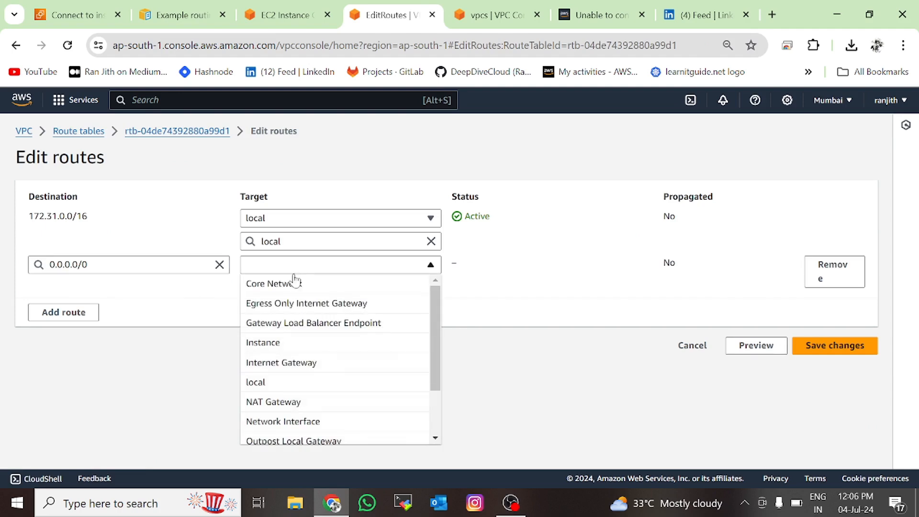
{"action": "left_click", "coordinate": [292, 365]}
{"action": "left_click", "coordinate": [354, 288]}
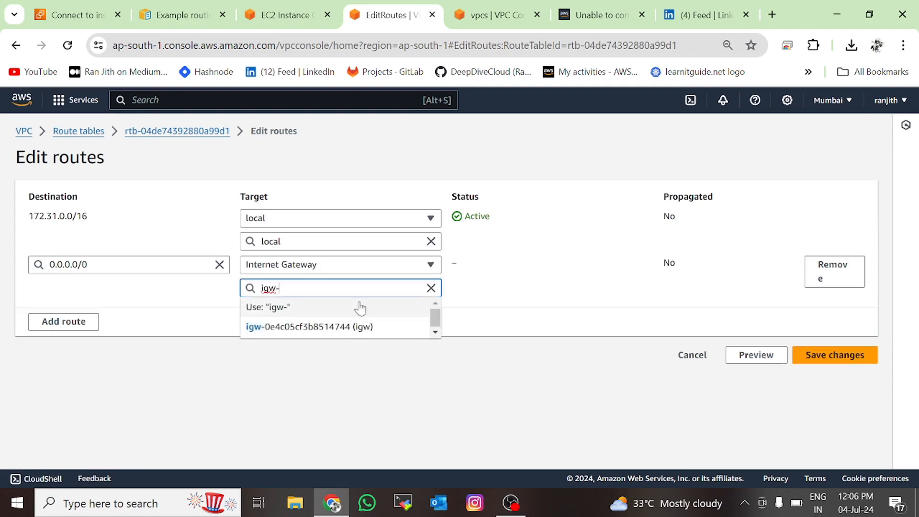
{"action": "left_click", "coordinate": [343, 325]}
{"action": "left_click", "coordinate": [835, 365]}
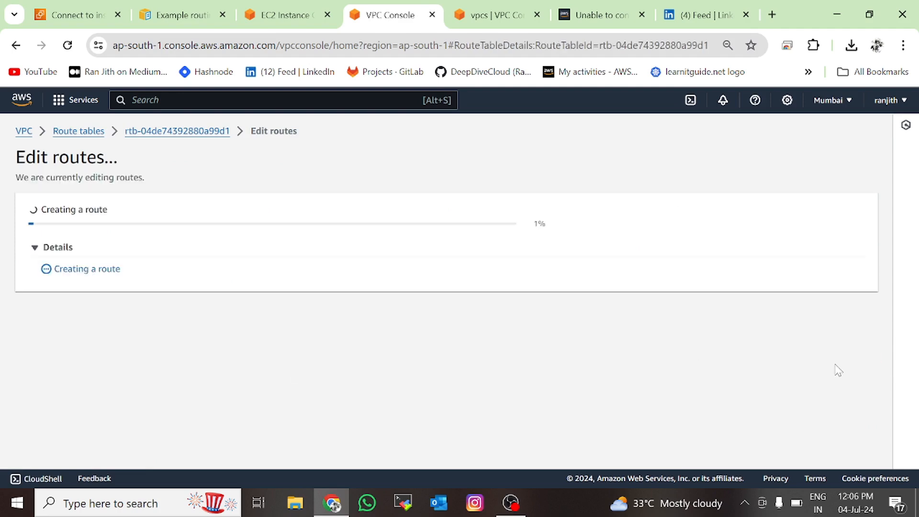
Reopen the VPC's resource map and check the path from the subnets through the route table to igw.
{"action": "left_click", "coordinate": [42, 255]}
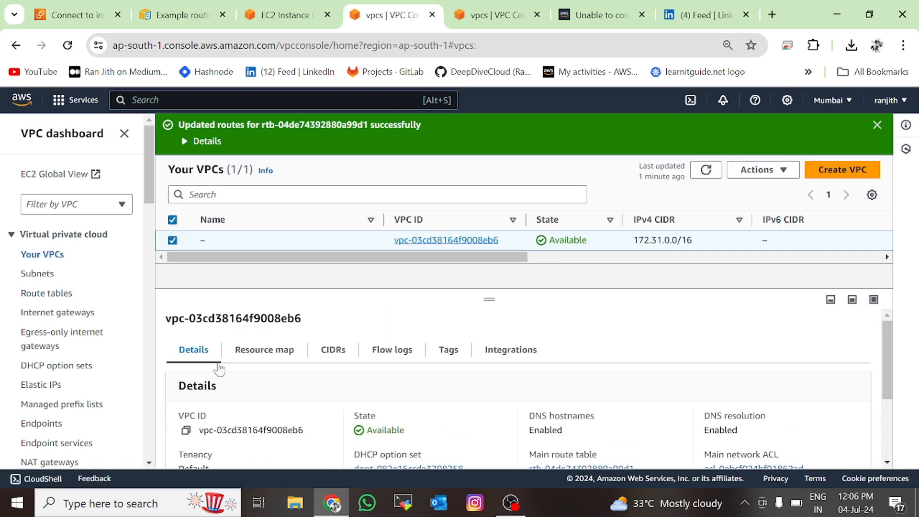
{"action": "left_click", "coordinate": [234, 360]}
{"action": "scroll", "coordinate": [410, 421], "scroll_direction": "down", "scroll_amount": 5}
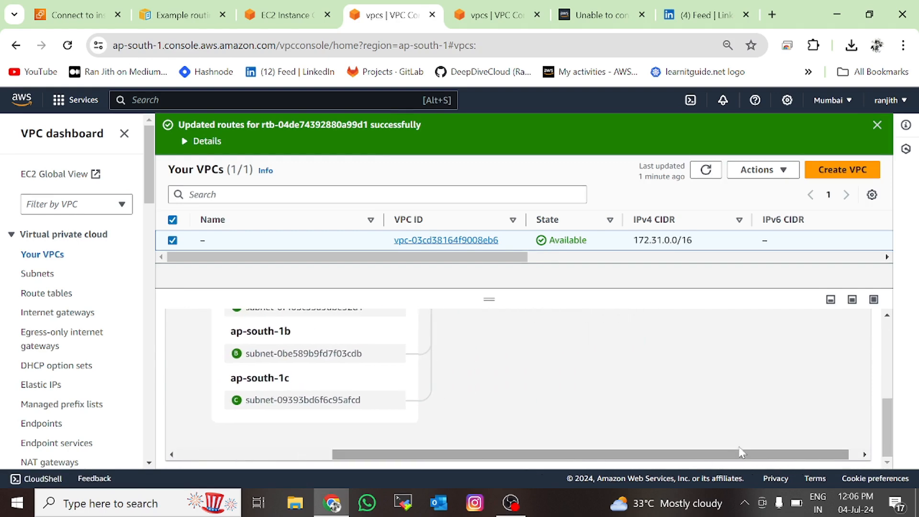
{"action": "scroll", "coordinate": [745, 442], "scroll_direction": "up", "scroll_amount": 5}
{"action": "scroll", "coordinate": [705, 433], "scroll_direction": "down", "scroll_amount": 3}
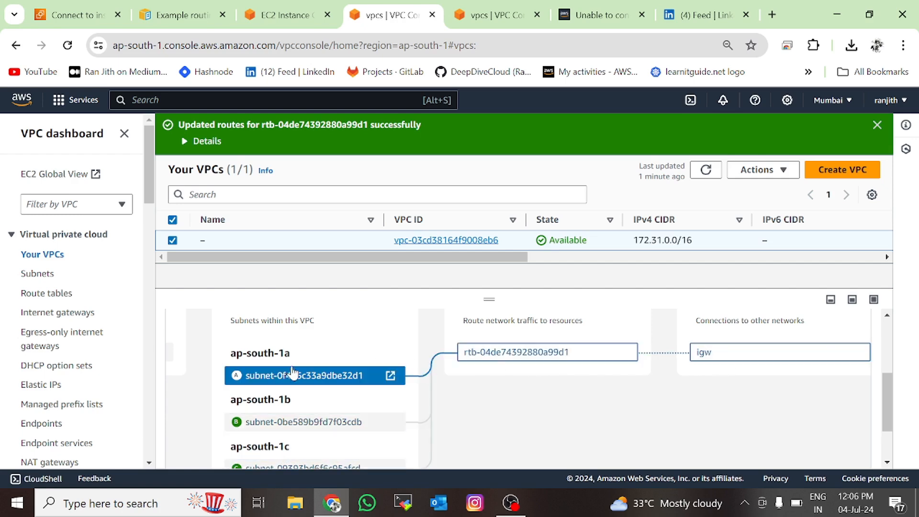
{"action": "scroll", "coordinate": [207, 367], "scroll_direction": "up", "scroll_amount": 3}
Reload the test-server's connection page and start a session using EC2 Instance Connect.
{"action": "left_click", "coordinate": [72, 13]}
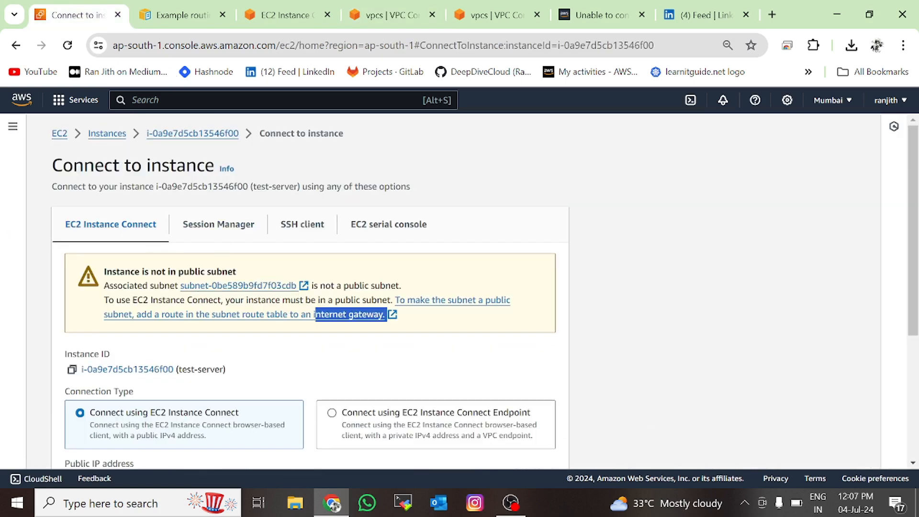
{"action": "left_click", "coordinate": [68, 45]}
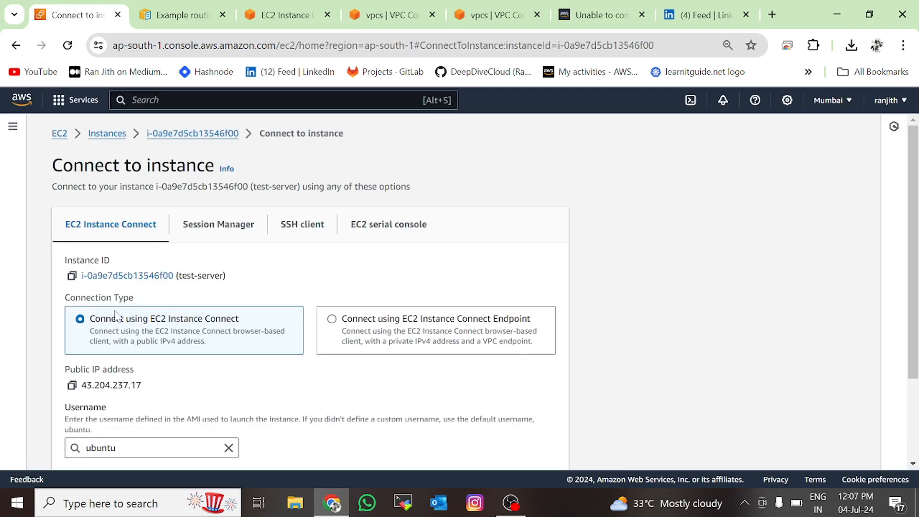
{"action": "scroll", "coordinate": [129, 294], "scroll_direction": "down", "scroll_amount": 3}
{"action": "scroll", "coordinate": [129, 293], "scroll_direction": "up", "scroll_amount": 3}
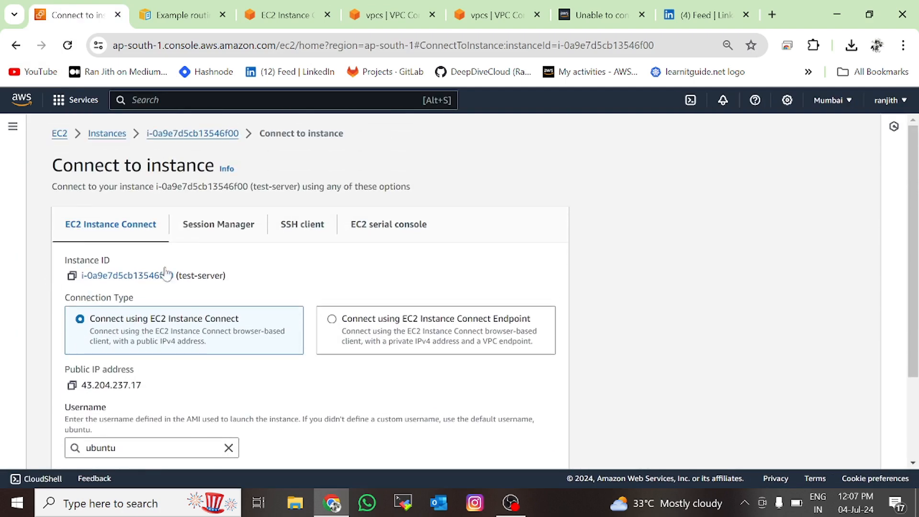
{"action": "scroll", "coordinate": [200, 332], "scroll_direction": "down", "scroll_amount": 1}
{"action": "scroll", "coordinate": [201, 332], "scroll_direction": "down", "scroll_amount": 3}
{"action": "left_click", "coordinate": [532, 445]}
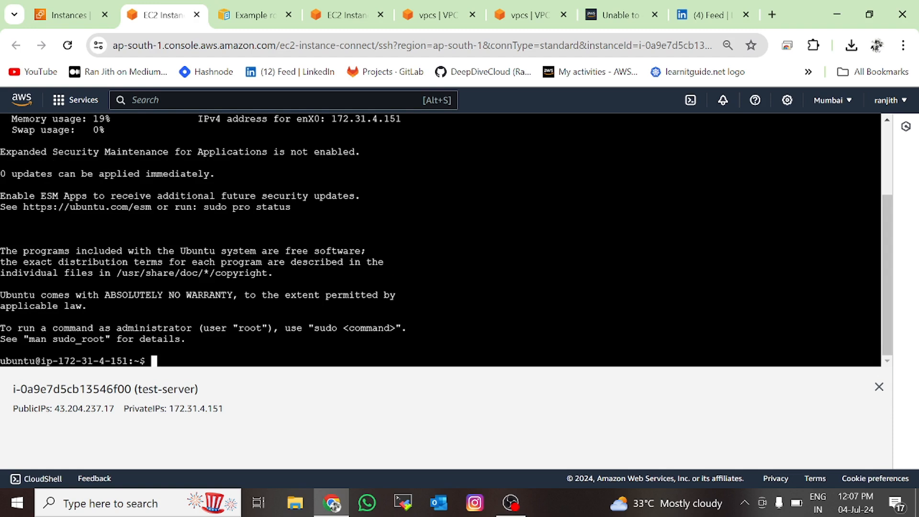
Run sudo apt-get update in the test-server's terminal to test its internet access.
{"action": "type", "text": "udo apt-get"}
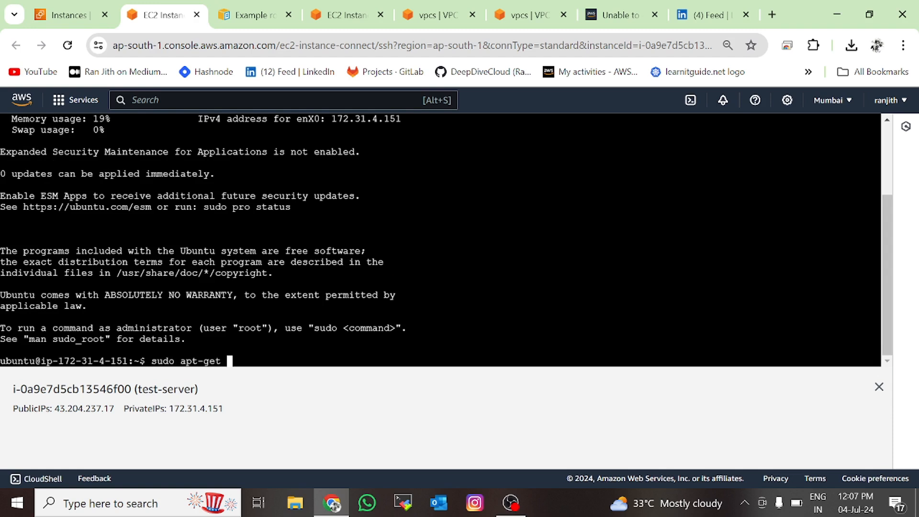
{"action": "type", "text": " update"}
{"action": "key", "text": "Return"}
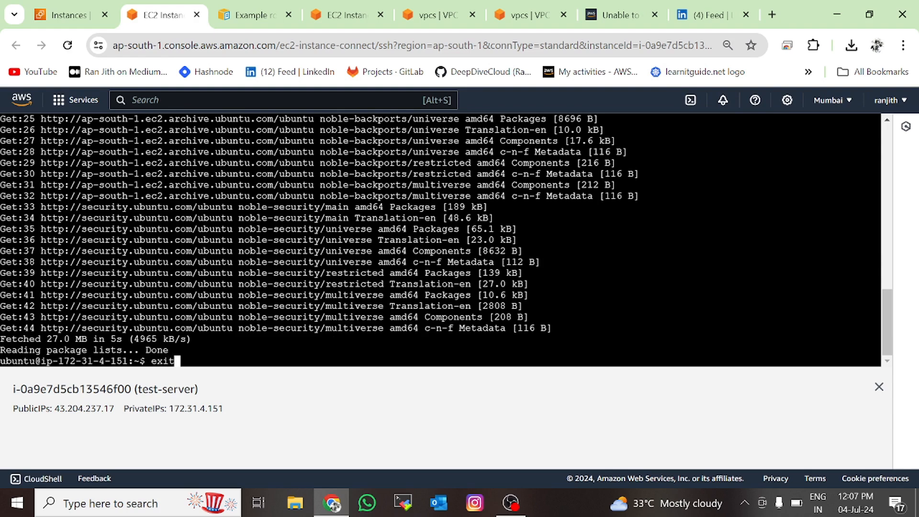
Clear the test-server's terminal output and exit the shell session.
{"action": "key", "text": "BackSpace"}
{"action": "key", "text": "BackSpace"}
{"action": "key", "text": "BackSpace"}
{"action": "type", "text": "clear"}
{"action": "key", "text": "Return"}
{"action": "type", "text": "ex"}
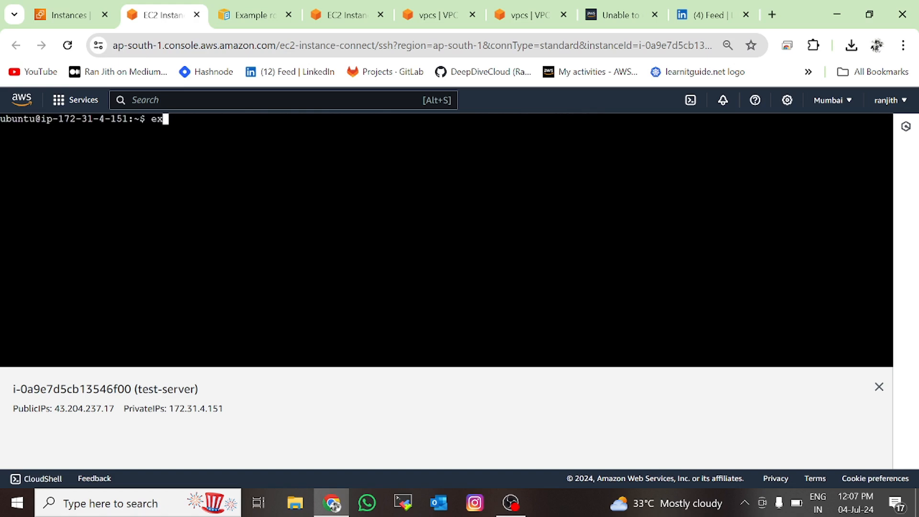
{"action": "type", "text": "it"}
{"action": "key", "text": "Return"}
Open the test-server's instance details from the instances list and view its status checks and alarms.
{"action": "left_click", "coordinate": [66, 17]}
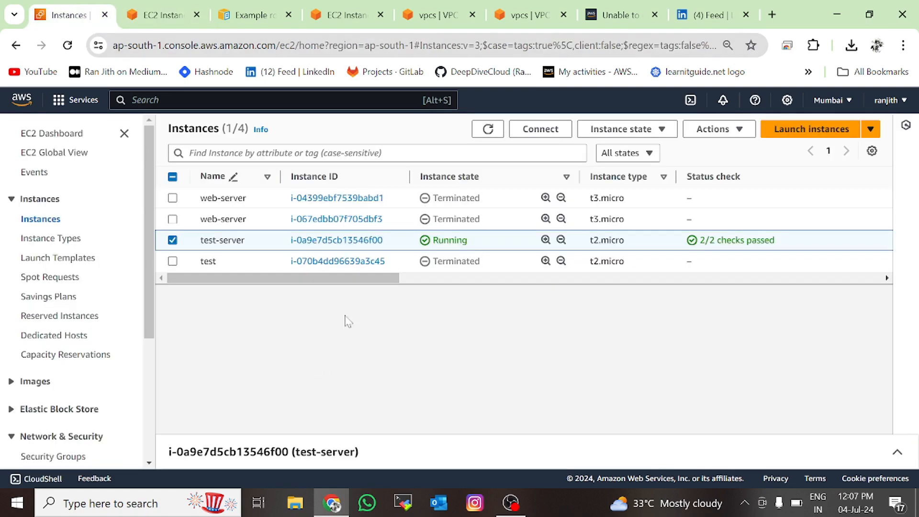
{"action": "left_click", "coordinate": [336, 240]}
{"action": "scroll", "coordinate": [249, 381], "scroll_direction": "down", "scroll_amount": 3}
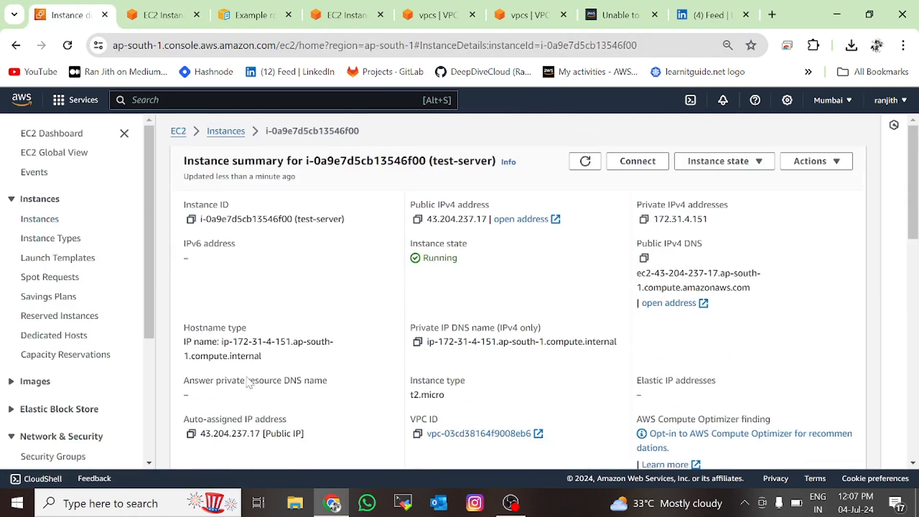
{"action": "scroll", "coordinate": [249, 381], "scroll_direction": "down", "scroll_amount": 6}
{"action": "left_click", "coordinate": [302, 313]}
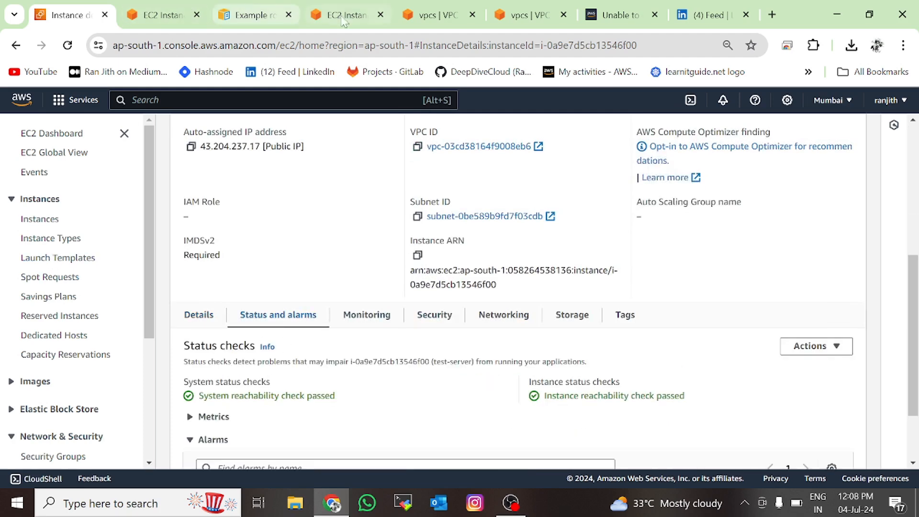
Review the VPC's resource map, tracing the connections from its subnets through the route table to the internet gateway.
{"action": "left_click", "coordinate": [430, 15]}
{"action": "scroll", "coordinate": [249, 426], "scroll_direction": "down", "scroll_amount": 5}
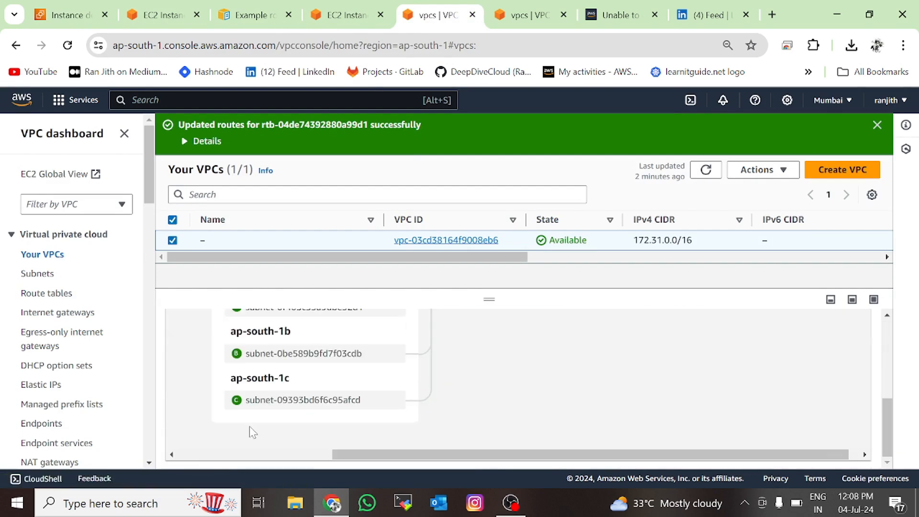
{"action": "scroll", "coordinate": [248, 426], "scroll_direction": "up", "scroll_amount": 5}
{"action": "scroll", "coordinate": [287, 425], "scroll_direction": "down", "scroll_amount": 4}
{"action": "scroll", "coordinate": [364, 425], "scroll_direction": "up", "scroll_amount": 5}
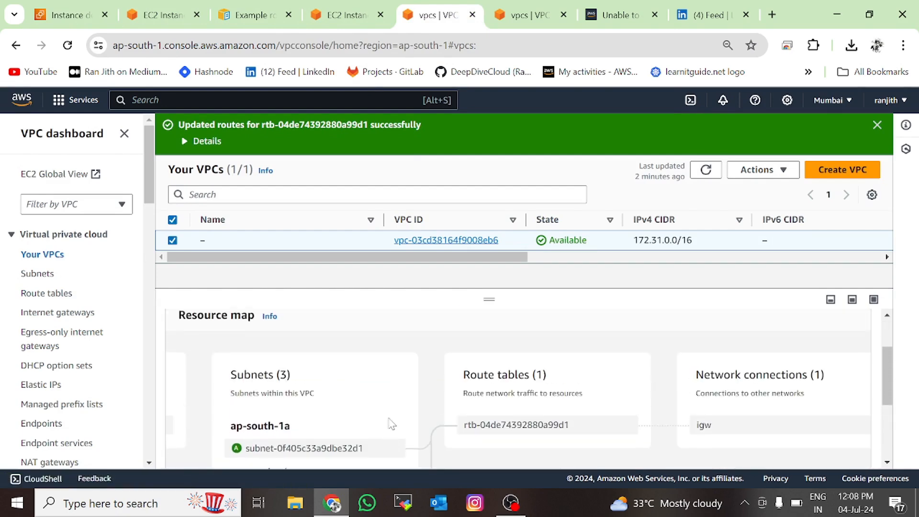
{"action": "scroll", "coordinate": [553, 445], "scroll_direction": "down", "scroll_amount": 3}
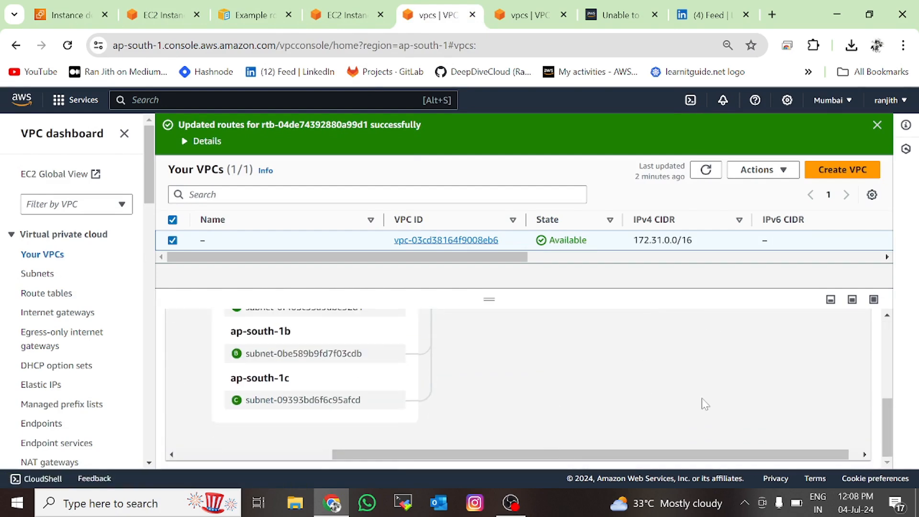
{"action": "scroll", "coordinate": [705, 404], "scroll_direction": "up", "scroll_amount": 2}
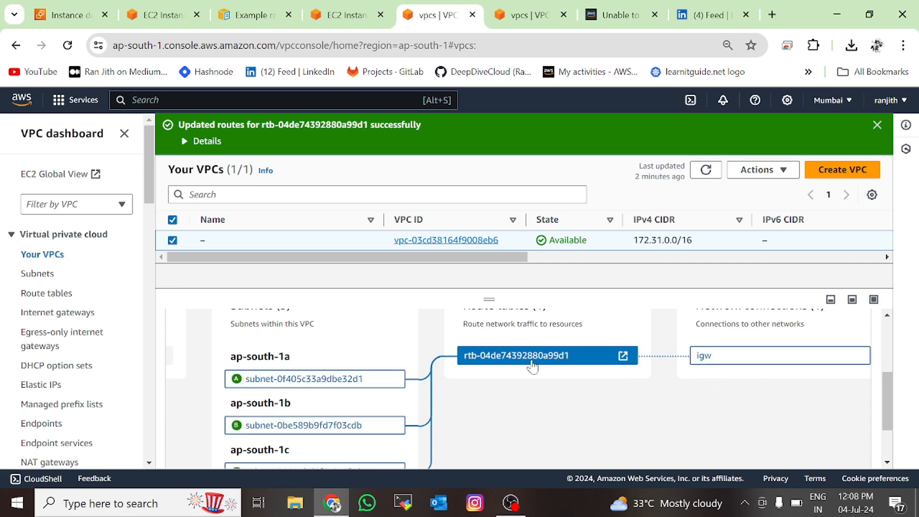
{"action": "scroll", "coordinate": [516, 402], "scroll_direction": "up", "scroll_amount": 3}
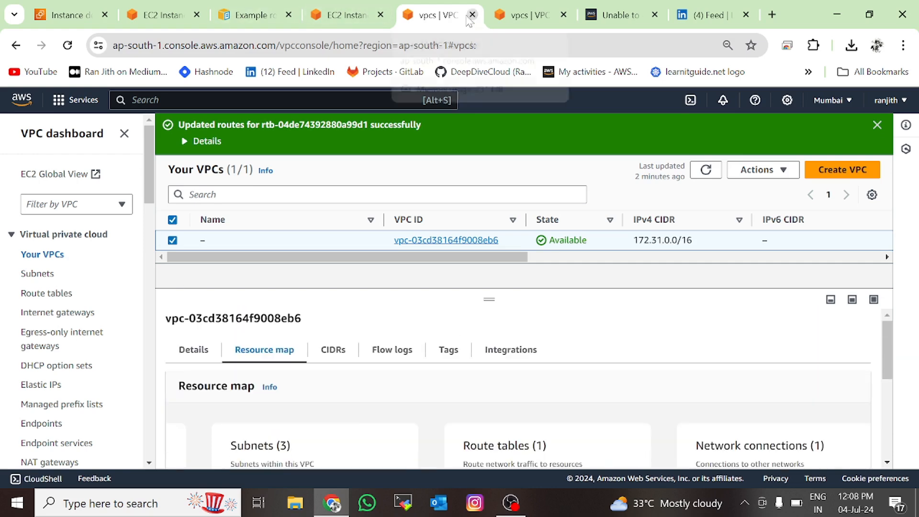
Close the test-server's ended EC2 Instance Connect terminal and return to the EC2 instances list.
{"action": "left_click", "coordinate": [67, 14]}
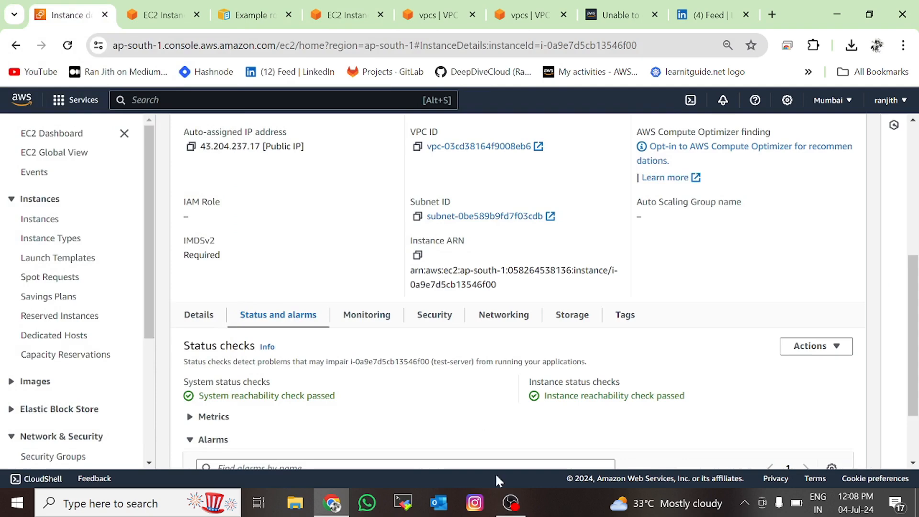
{"action": "scroll", "coordinate": [306, 345], "scroll_direction": "up", "scroll_amount": 5}
{"action": "left_click", "coordinate": [162, 15]}
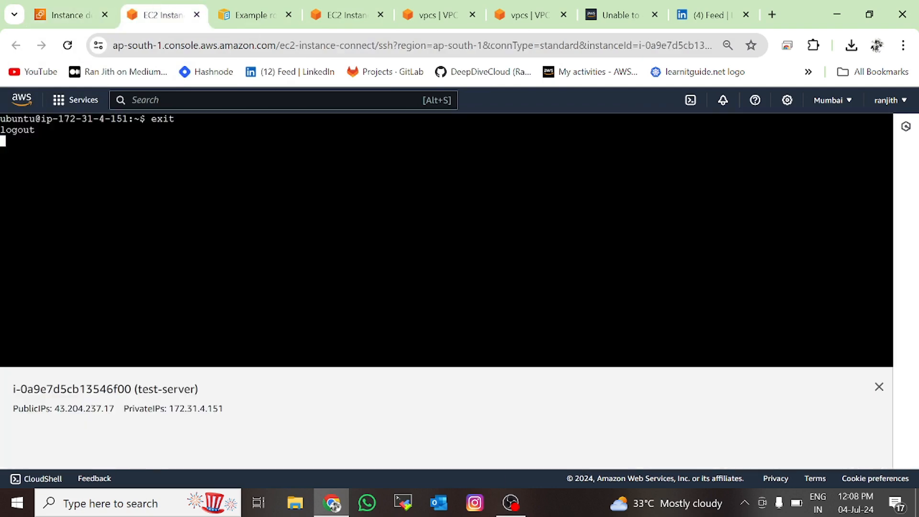
{"action": "left_click", "coordinate": [197, 15]}
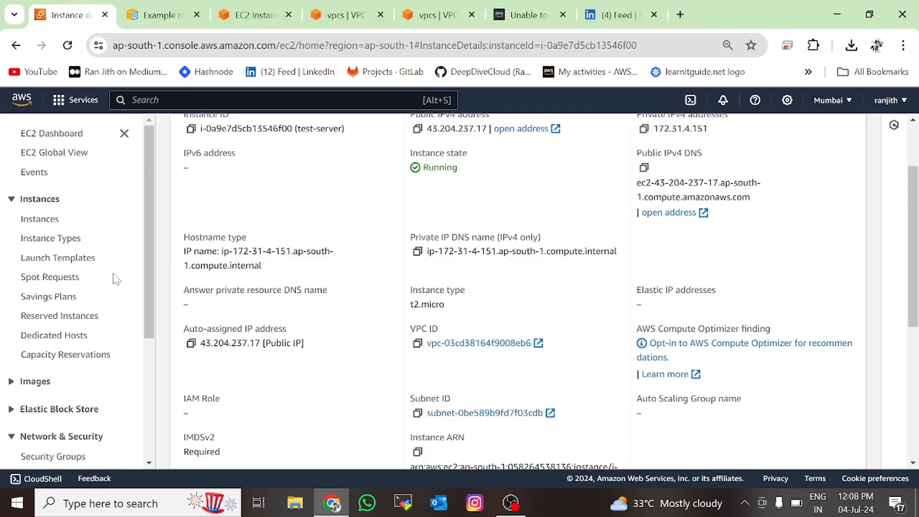
{"action": "left_click", "coordinate": [42, 218]}
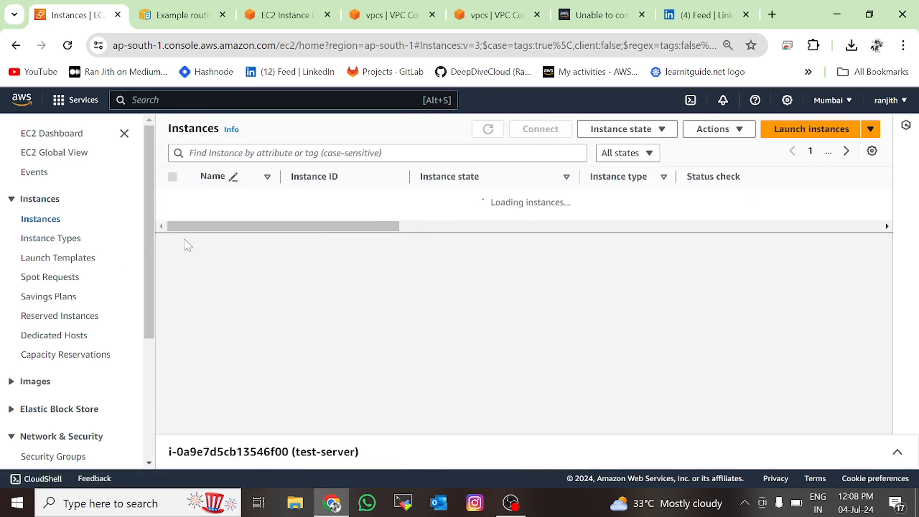
{"action": "left_click", "coordinate": [740, 129]}
{"action": "left_click", "coordinate": [617, 129]}
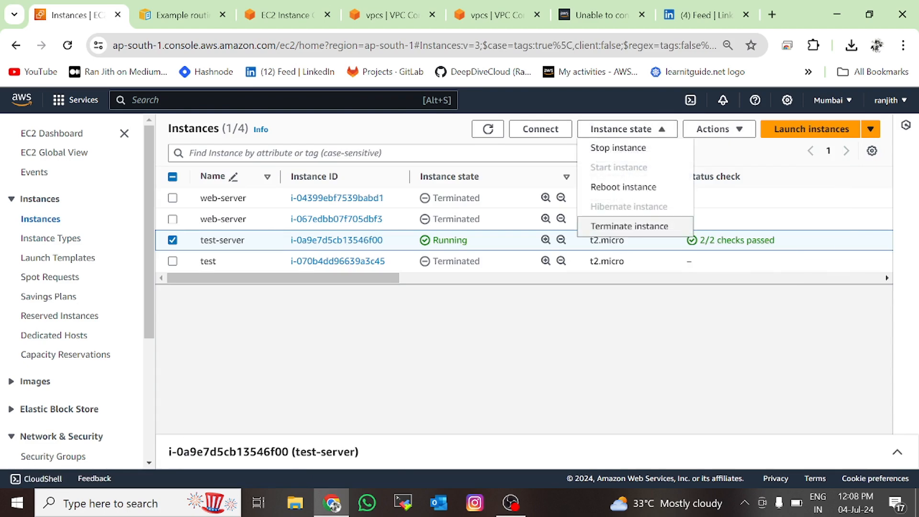
{"action": "left_click", "coordinate": [624, 188]}
{"action": "left_click", "coordinate": [638, 342]}
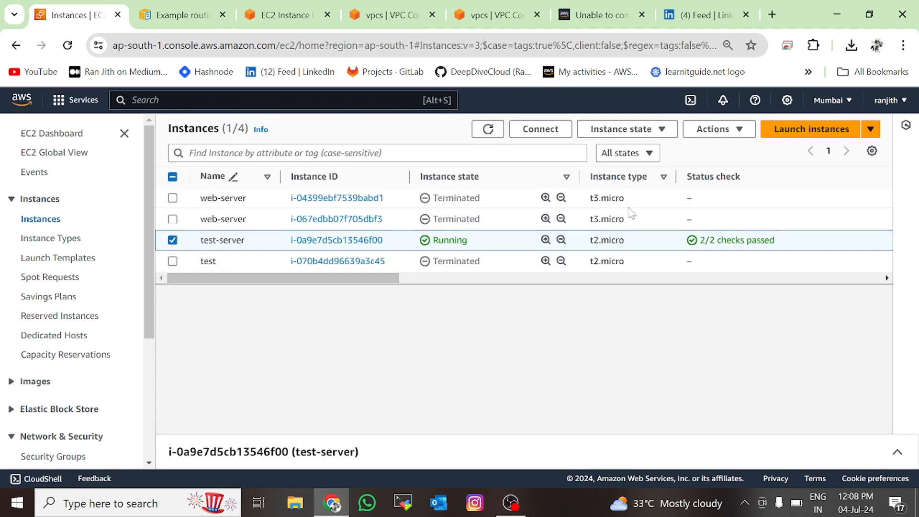
Stop the test-server instance and terminate it, confirming both operations.
{"action": "left_click", "coordinate": [641, 130]}
{"action": "left_click", "coordinate": [619, 148]}
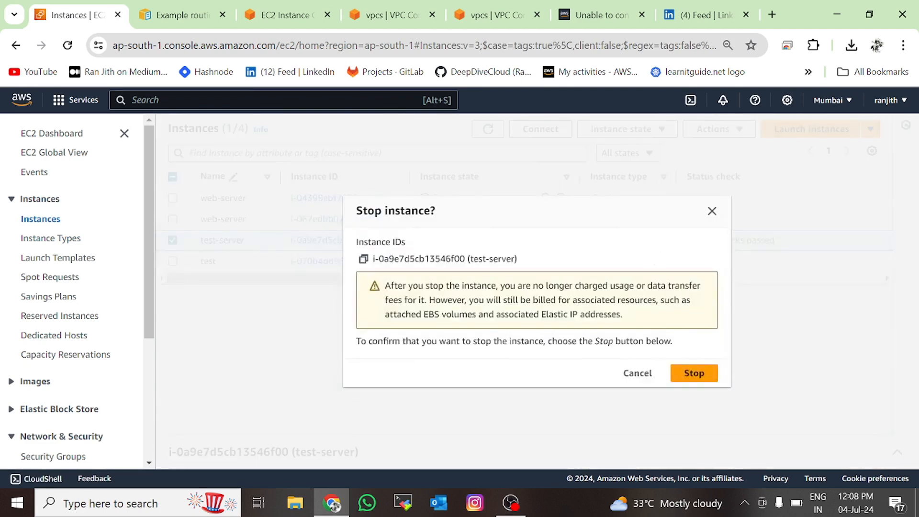
{"action": "left_click", "coordinate": [697, 373]}
{"action": "left_click", "coordinate": [653, 153]}
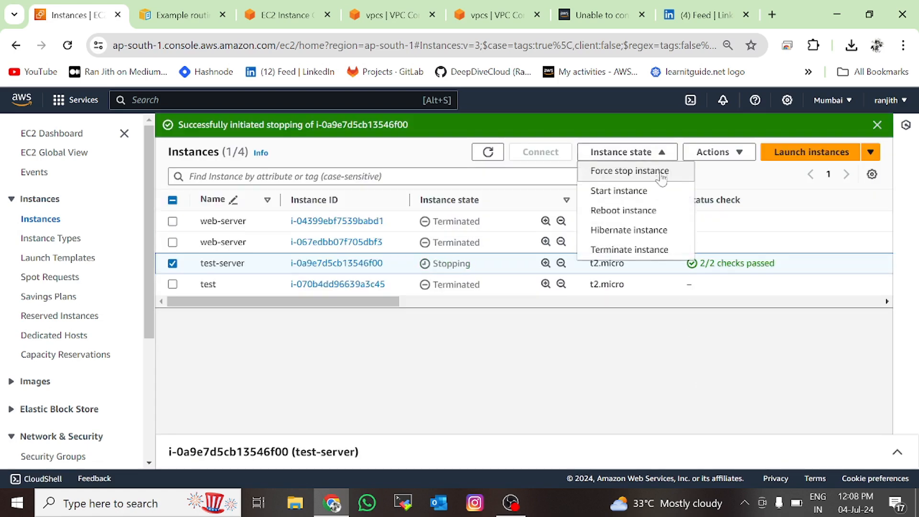
{"action": "left_click", "coordinate": [659, 254]}
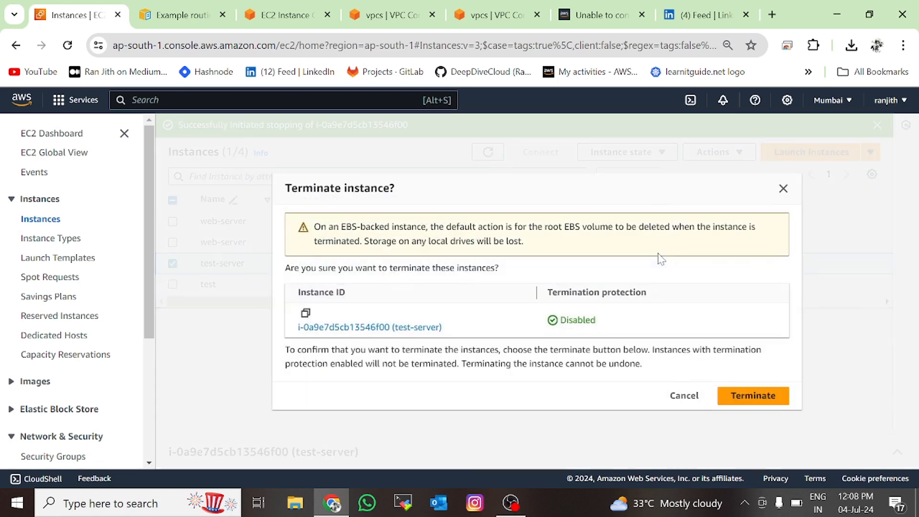
{"action": "left_click", "coordinate": [737, 396]}
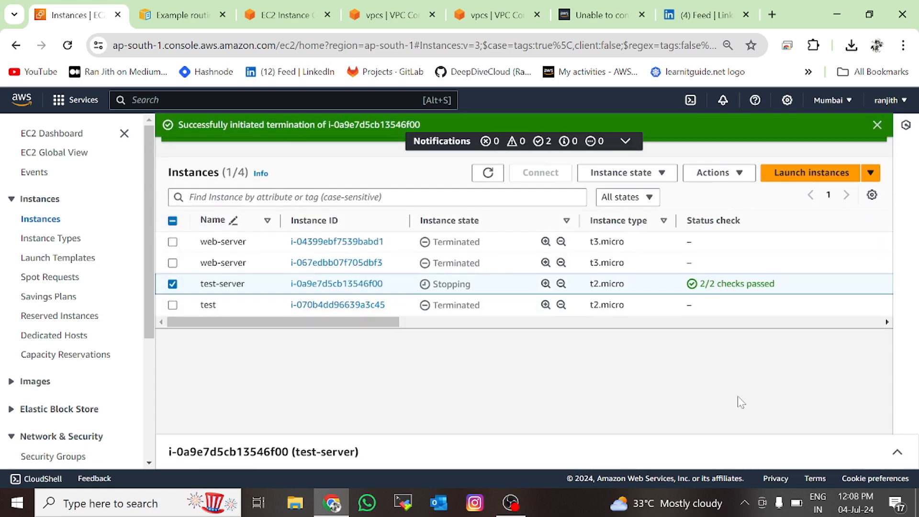